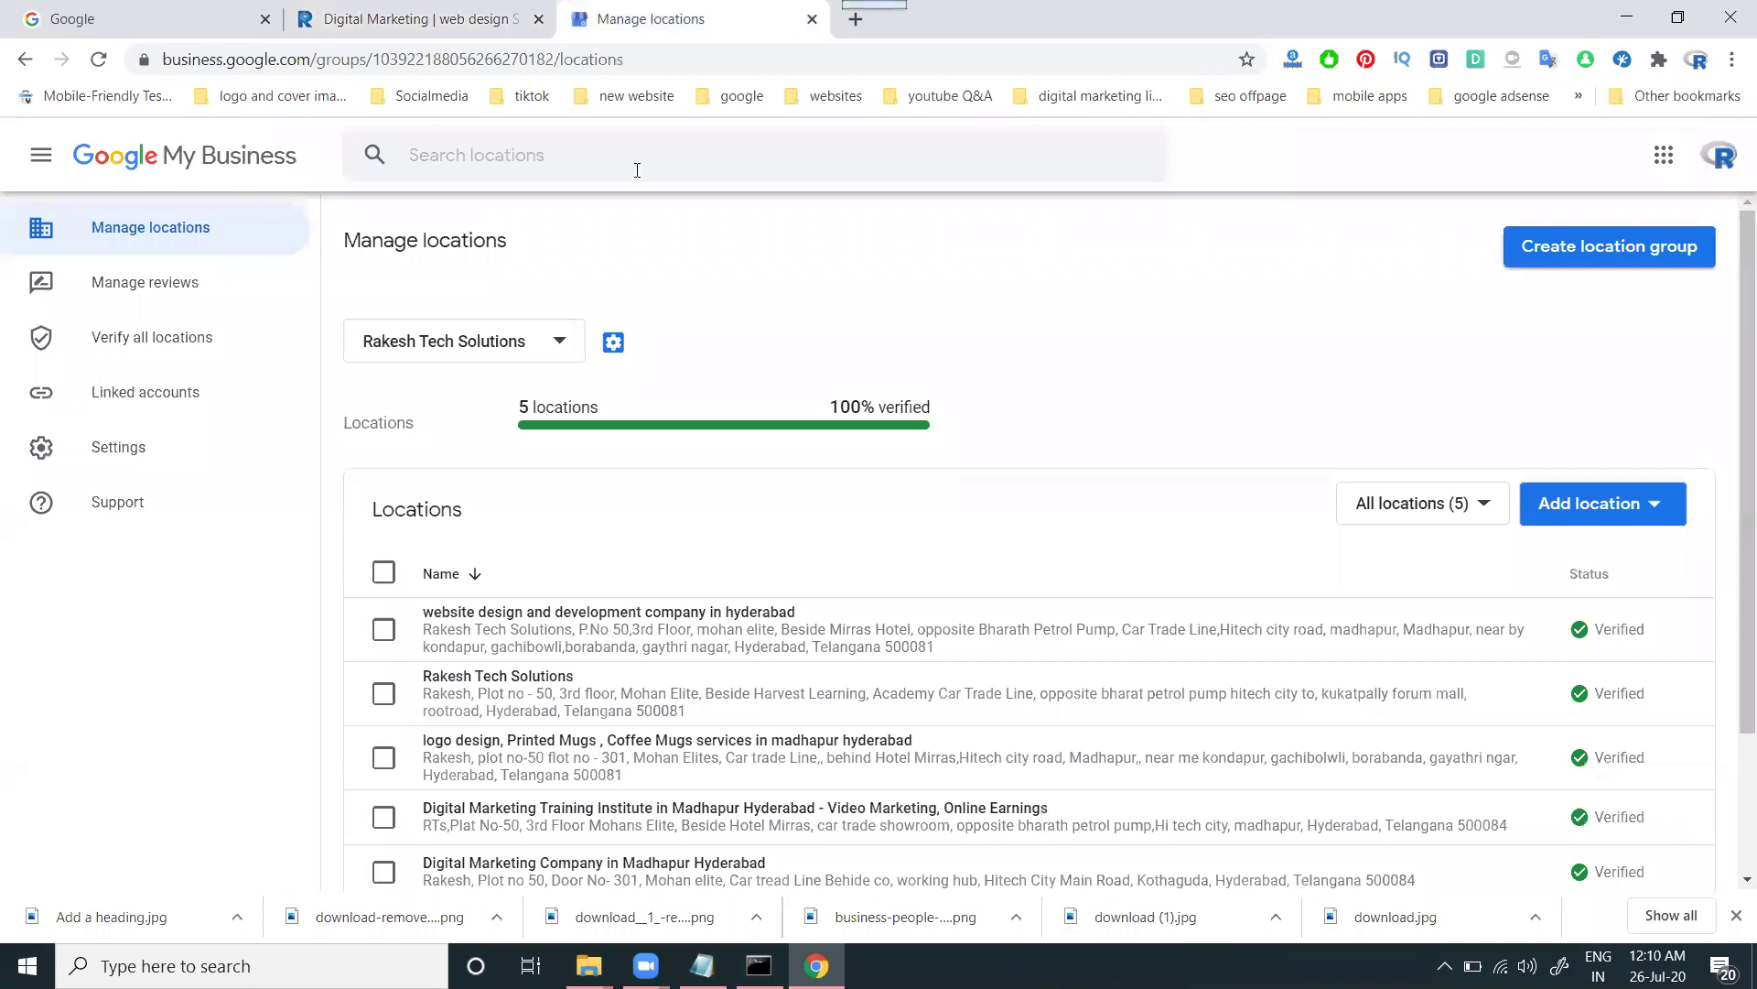
Open the Rakesh Tech Solutions location and review its dashboard performance and the insights on customer searches
{"action": "scroll", "coordinate": [615, 280], "scroll_direction": "down", "scroll_amount": 2}
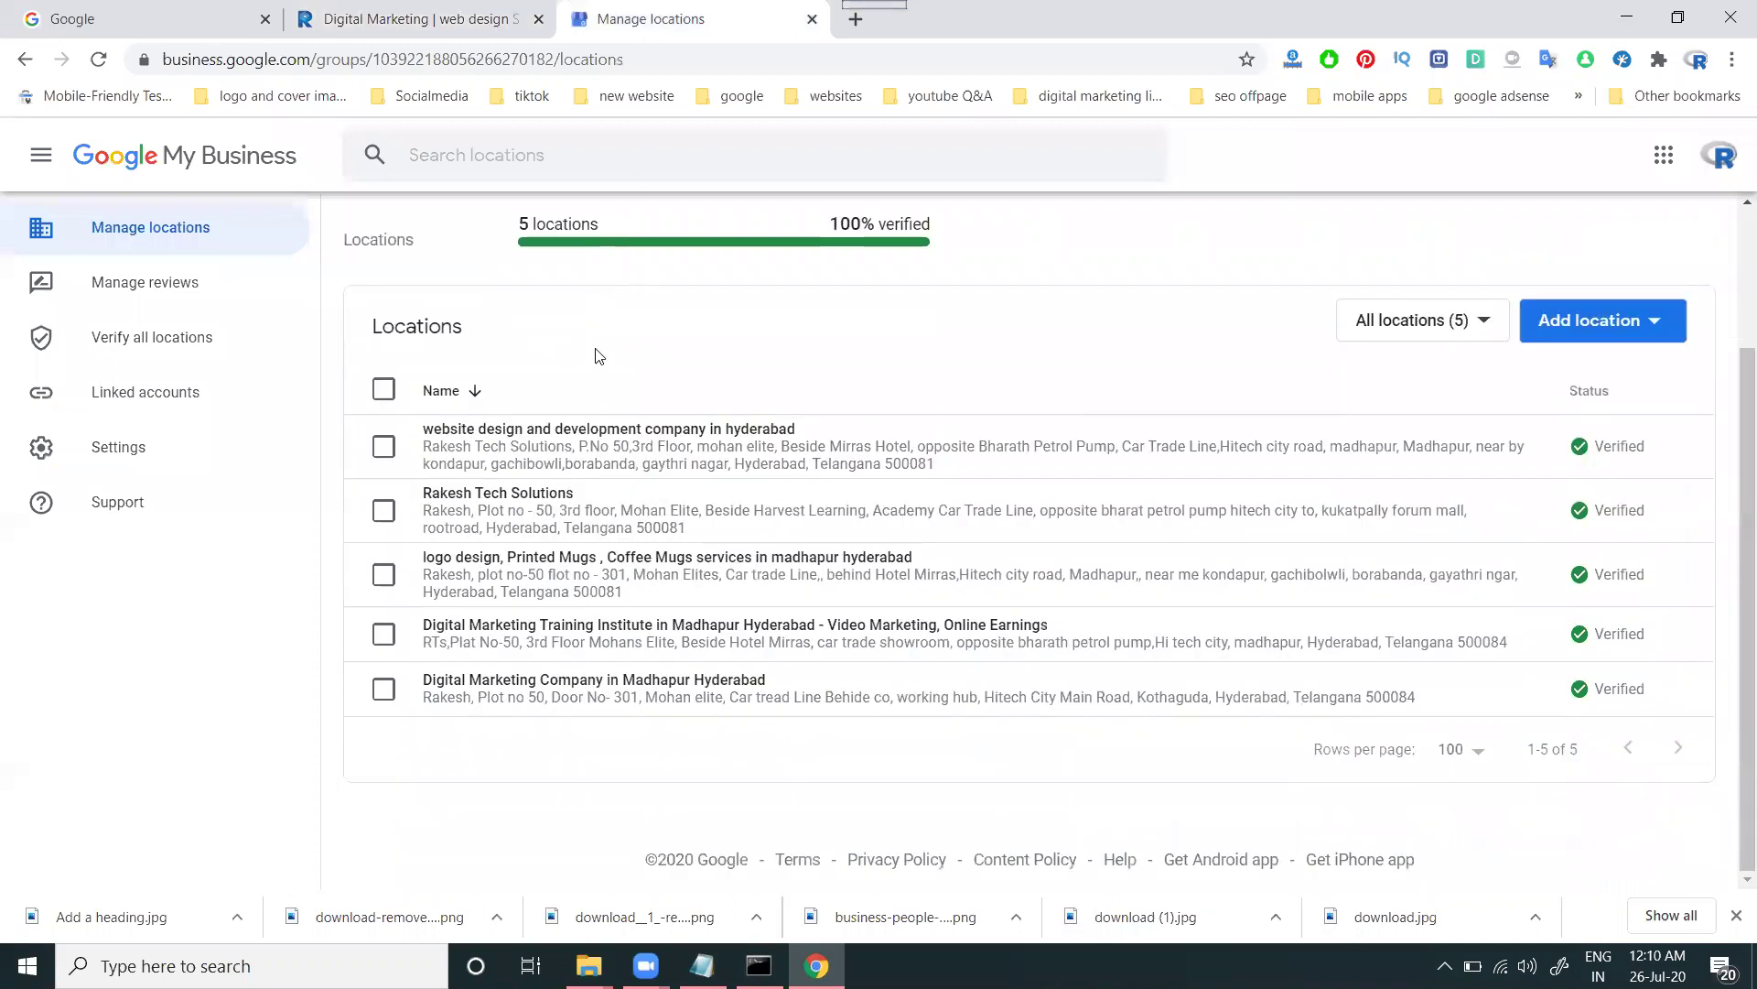
{"action": "left_click", "coordinate": [529, 493]}
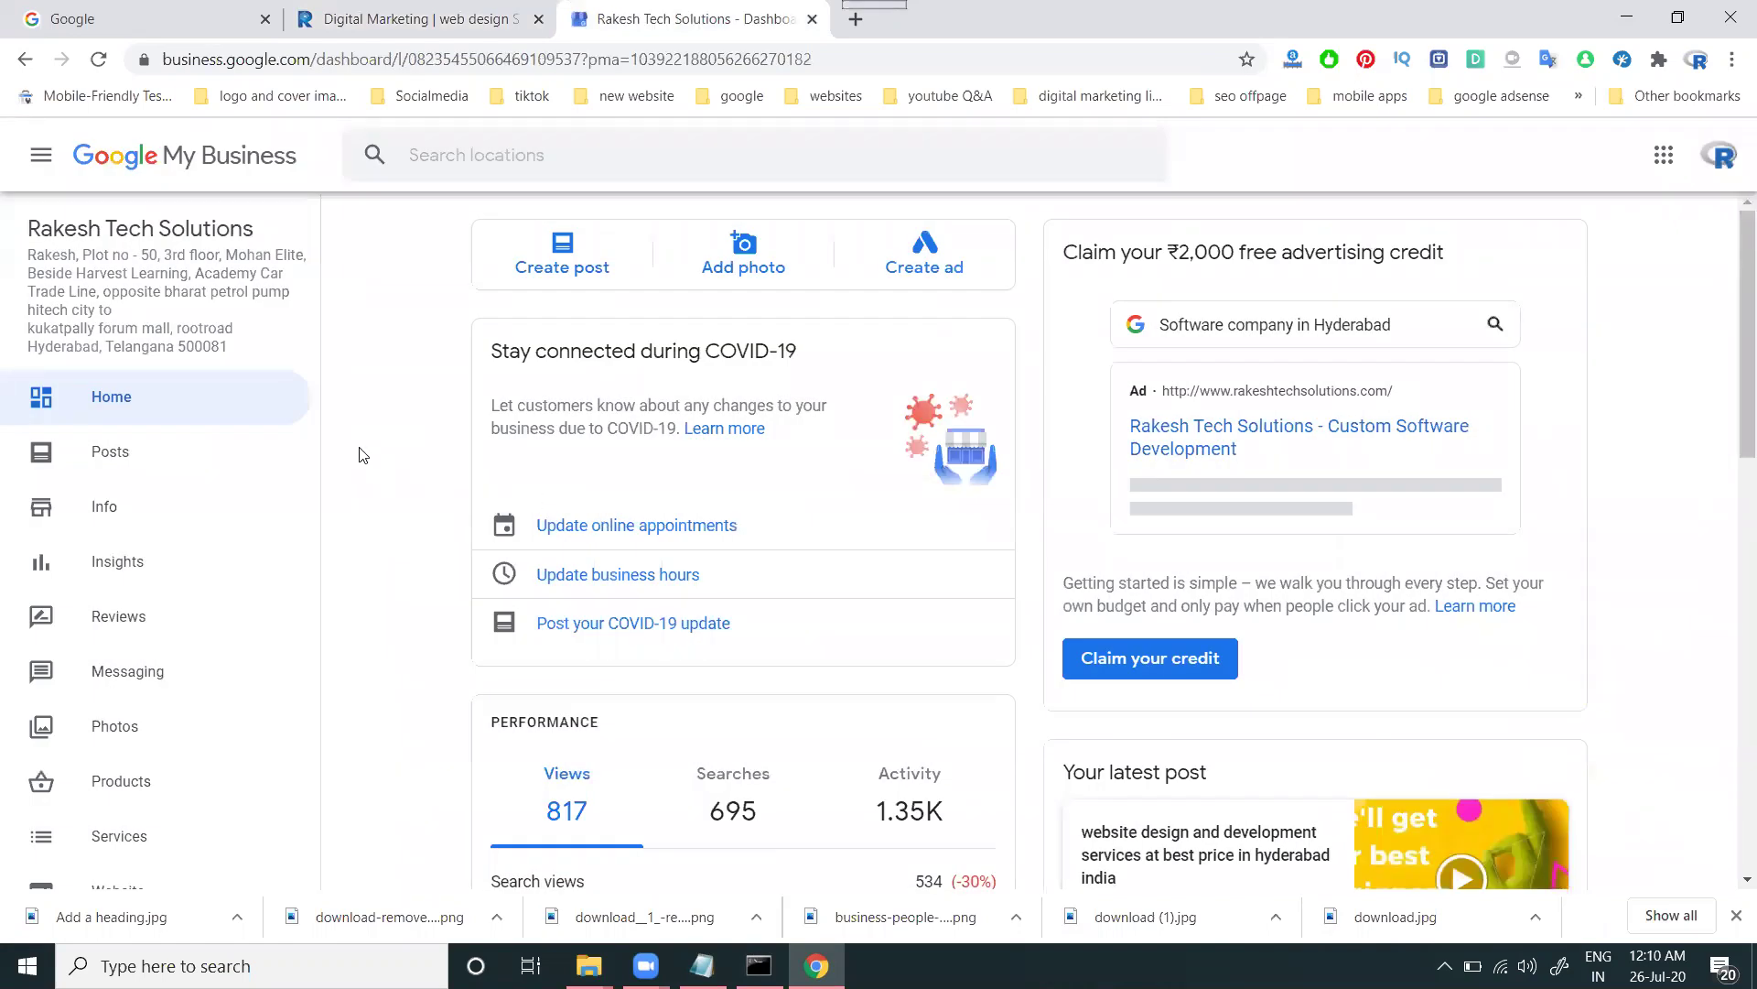
{"action": "scroll", "coordinate": [361, 457], "scroll_direction": "down", "scroll_amount": 5}
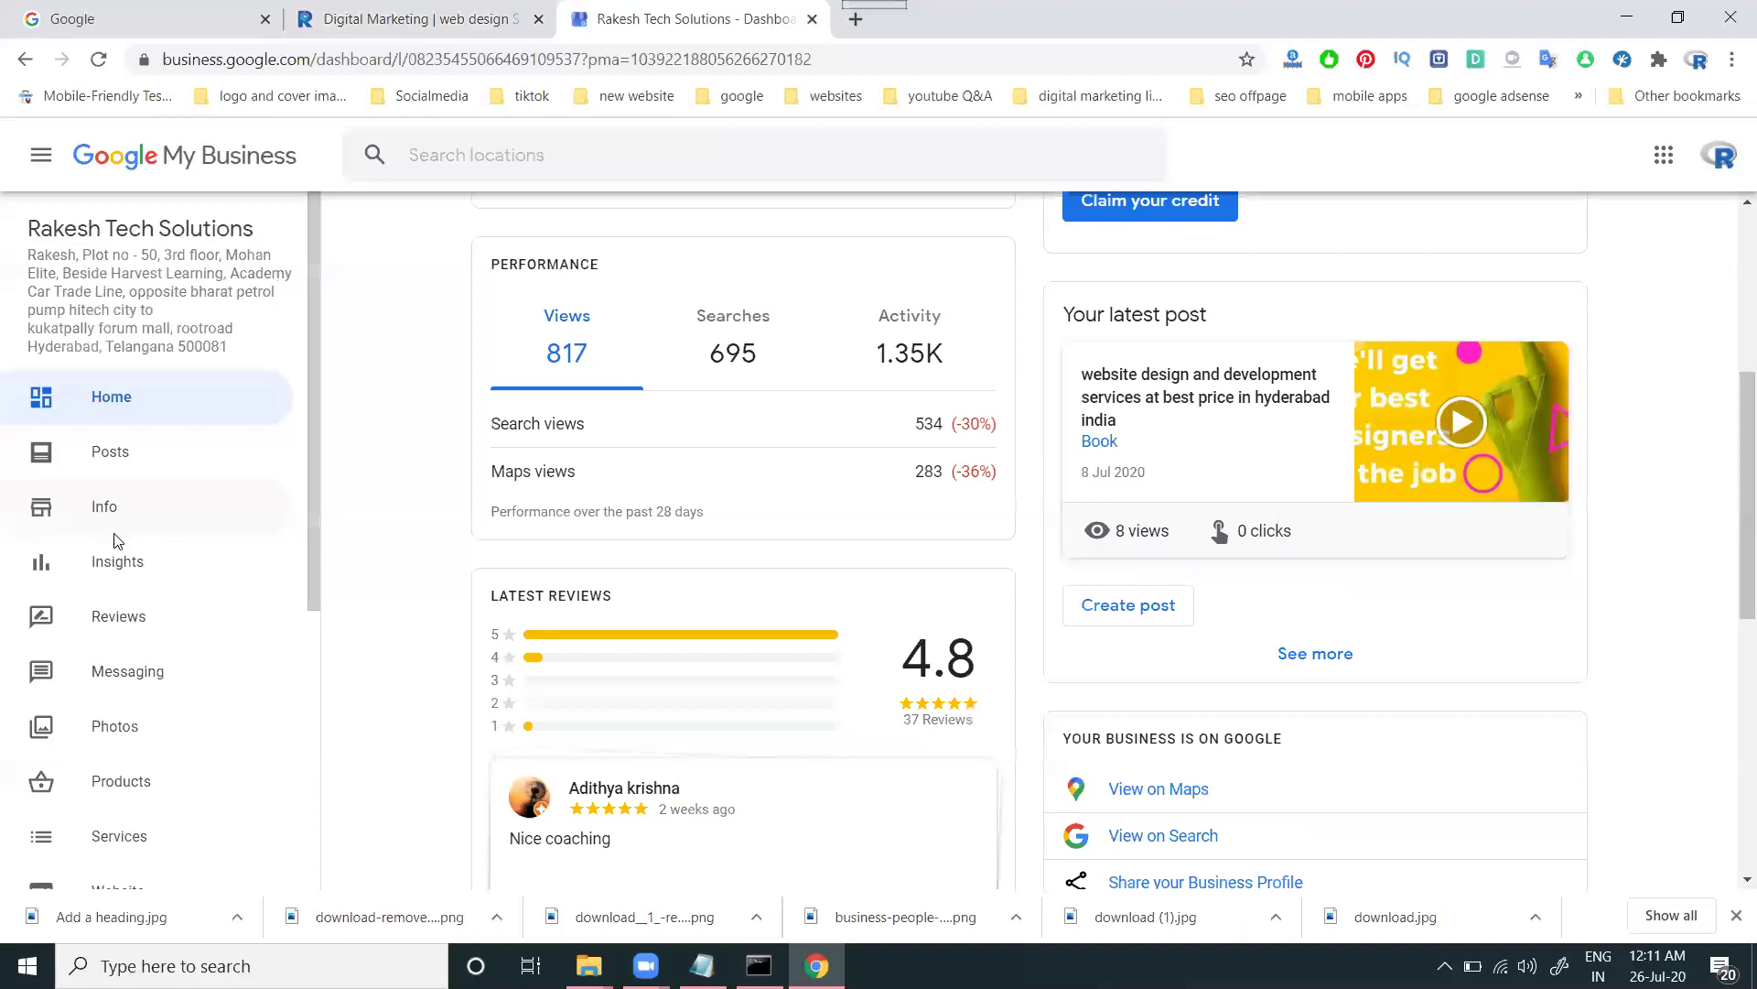
{"action": "left_click", "coordinate": [118, 561]}
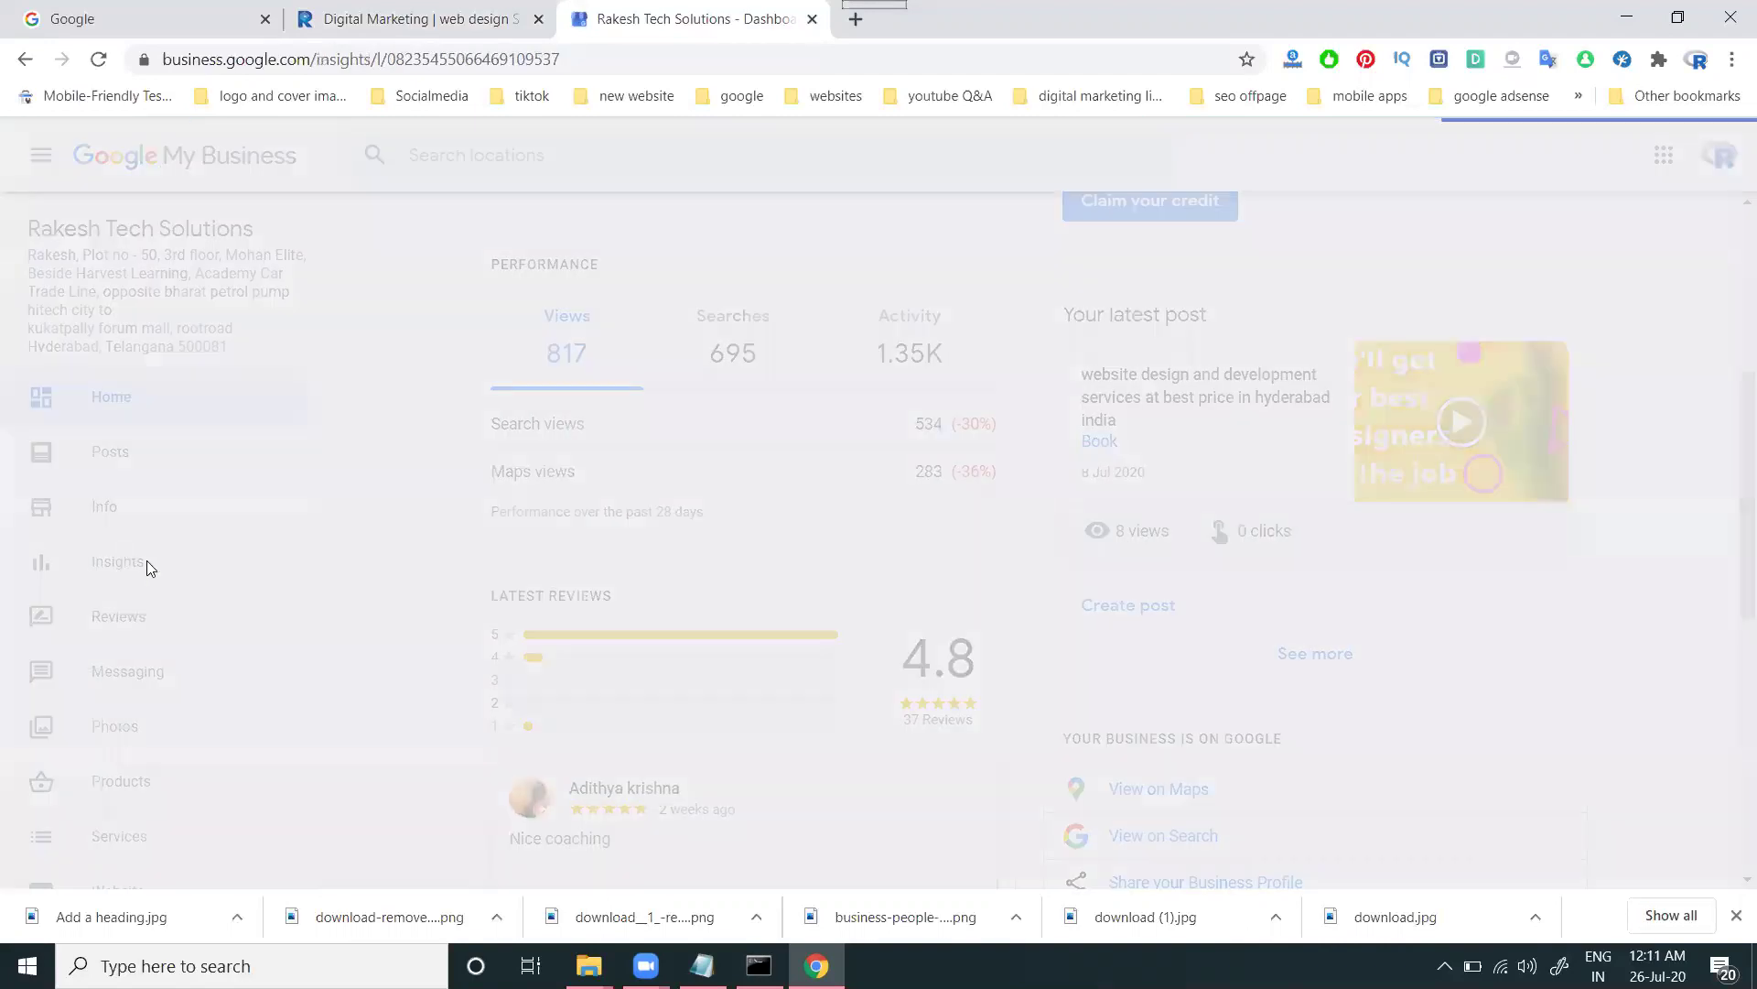
{"action": "scroll", "coordinate": [381, 540], "scroll_direction": "down", "scroll_amount": 10}
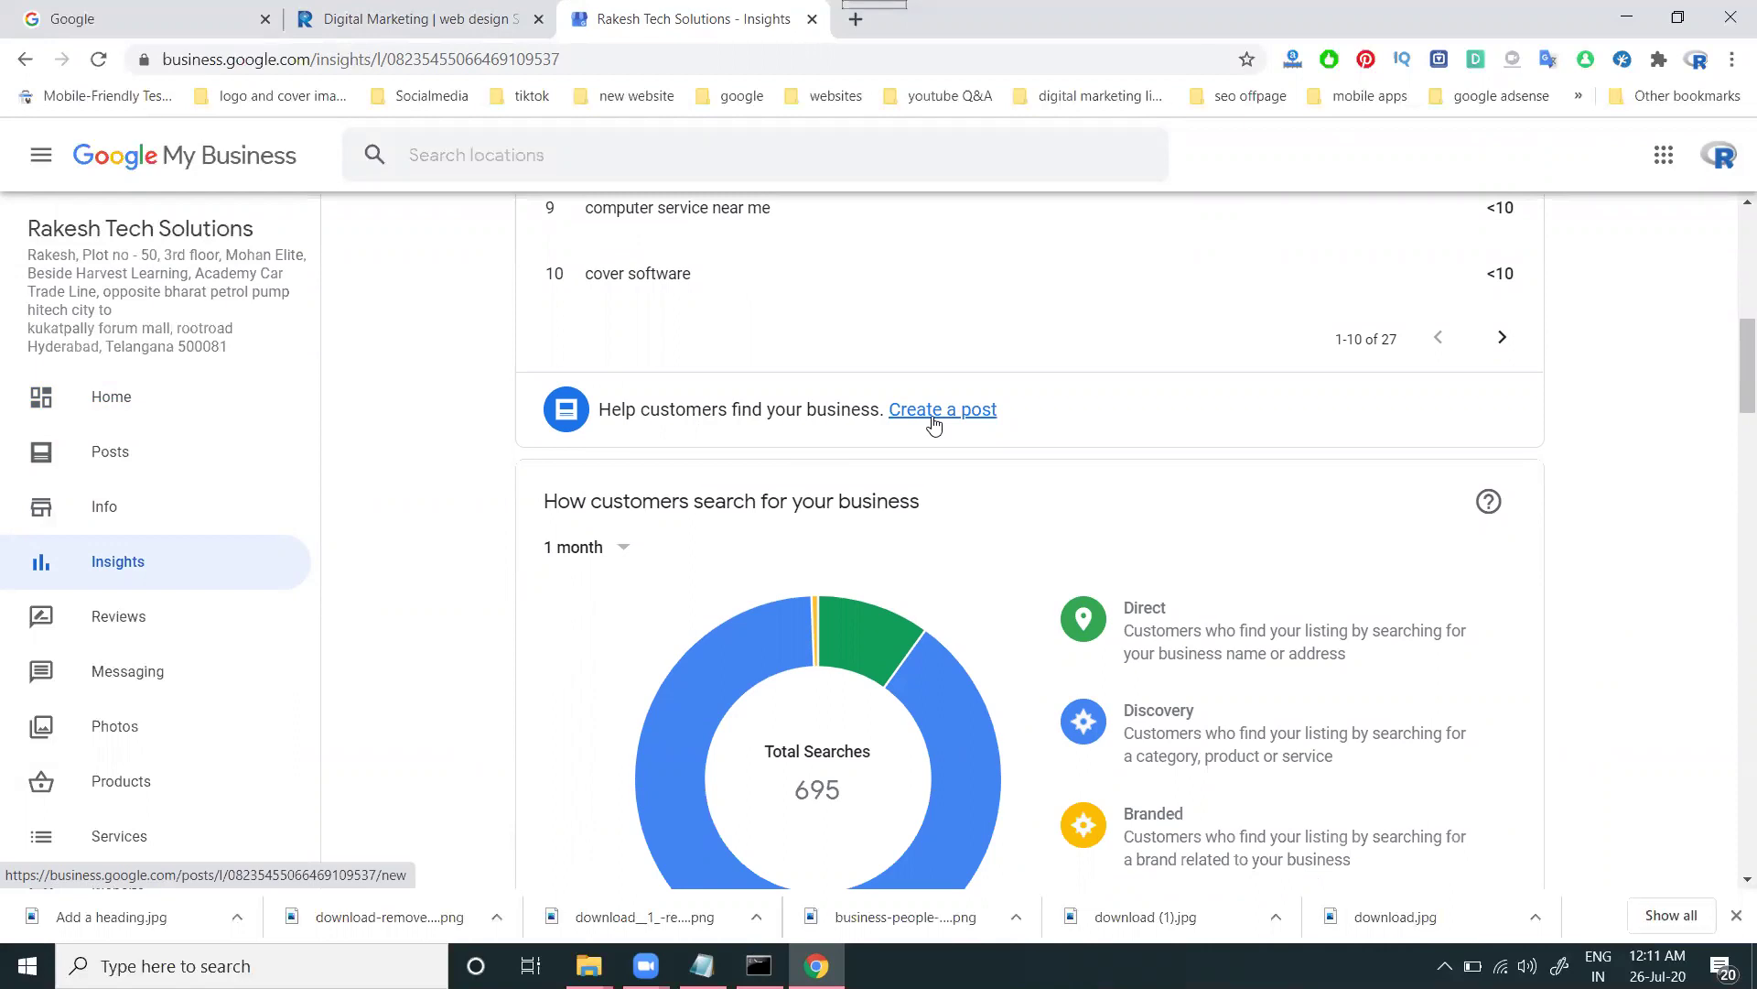
Open the listing's photos, look over the overview gallery, and show the video collection
{"action": "left_click", "coordinate": [138, 735]}
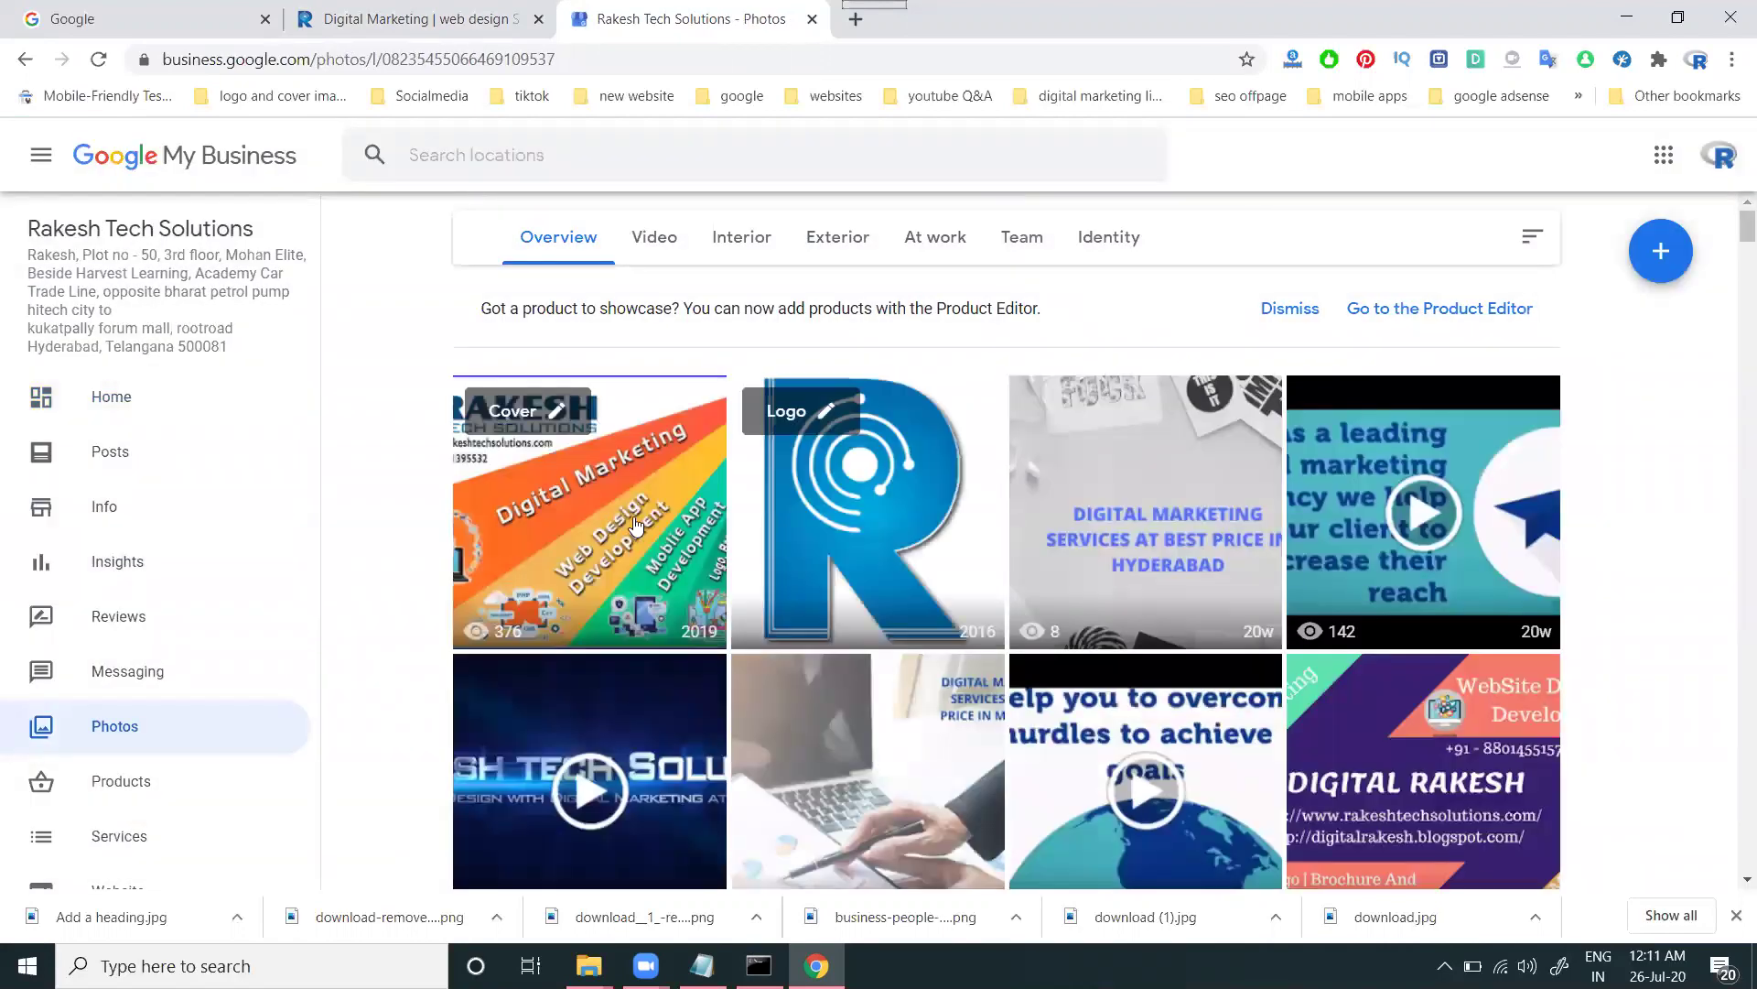
{"action": "scroll", "coordinate": [604, 526], "scroll_direction": "down", "scroll_amount": 4}
{"action": "scroll", "coordinate": [638, 534], "scroll_direction": "up", "scroll_amount": 4}
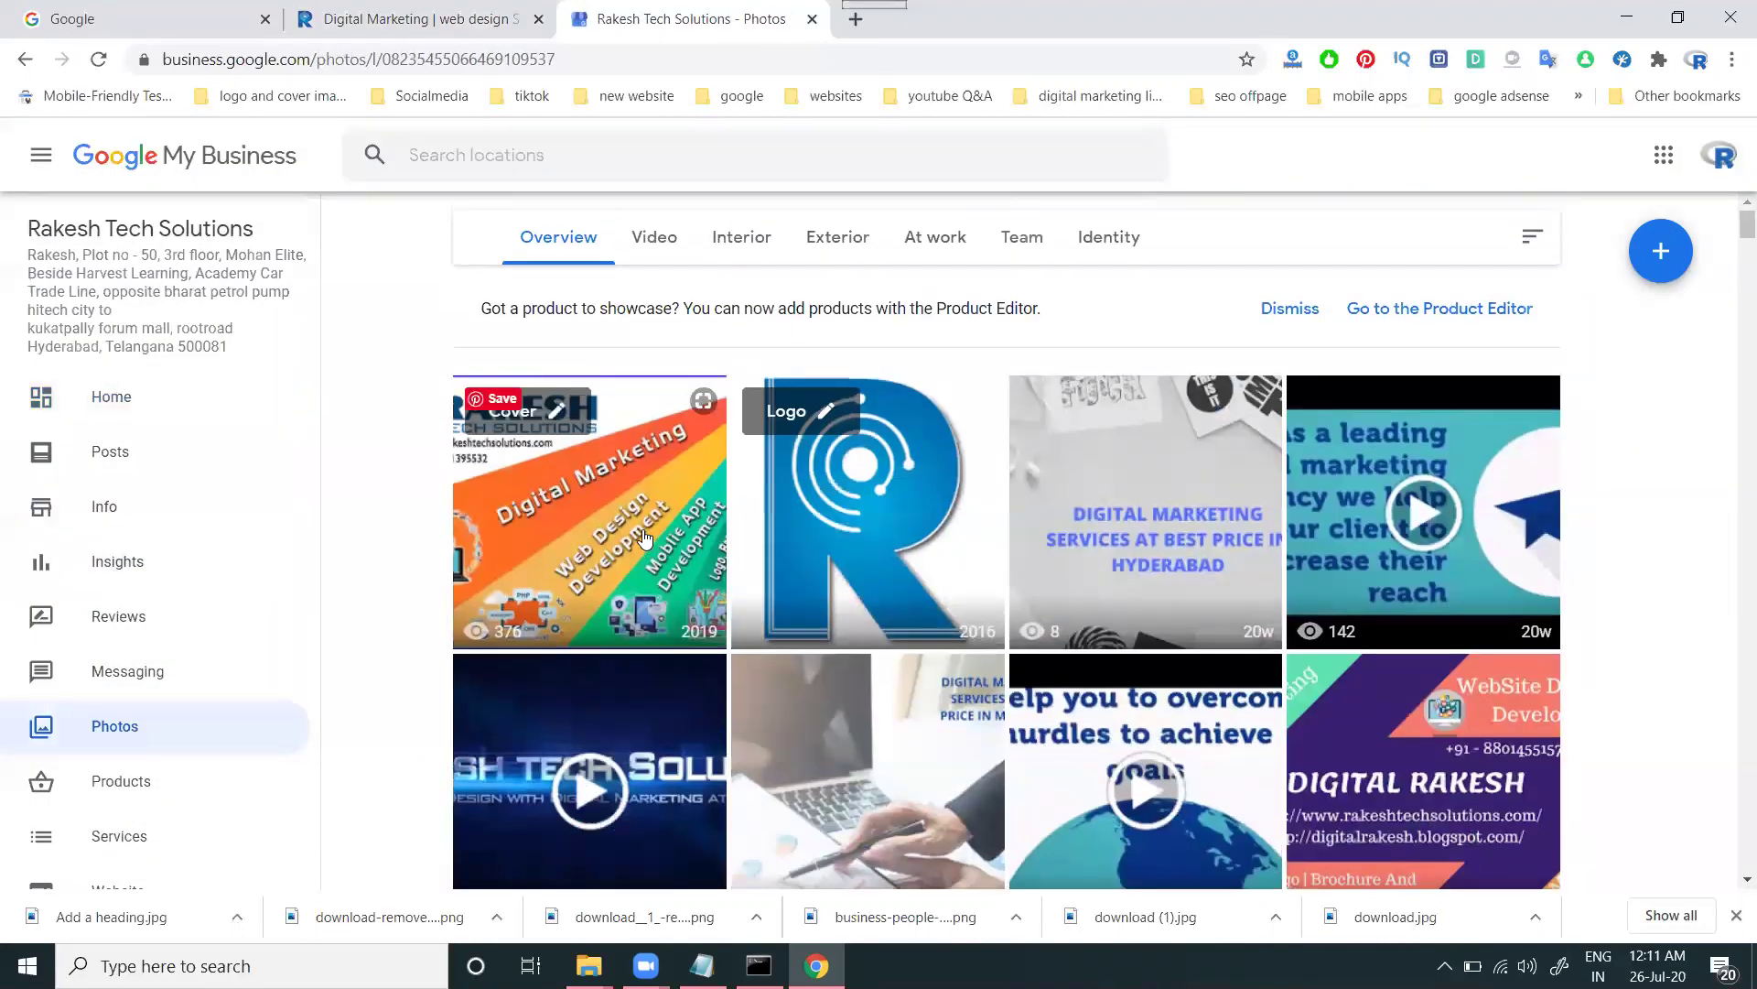
{"action": "left_click", "coordinate": [657, 237]}
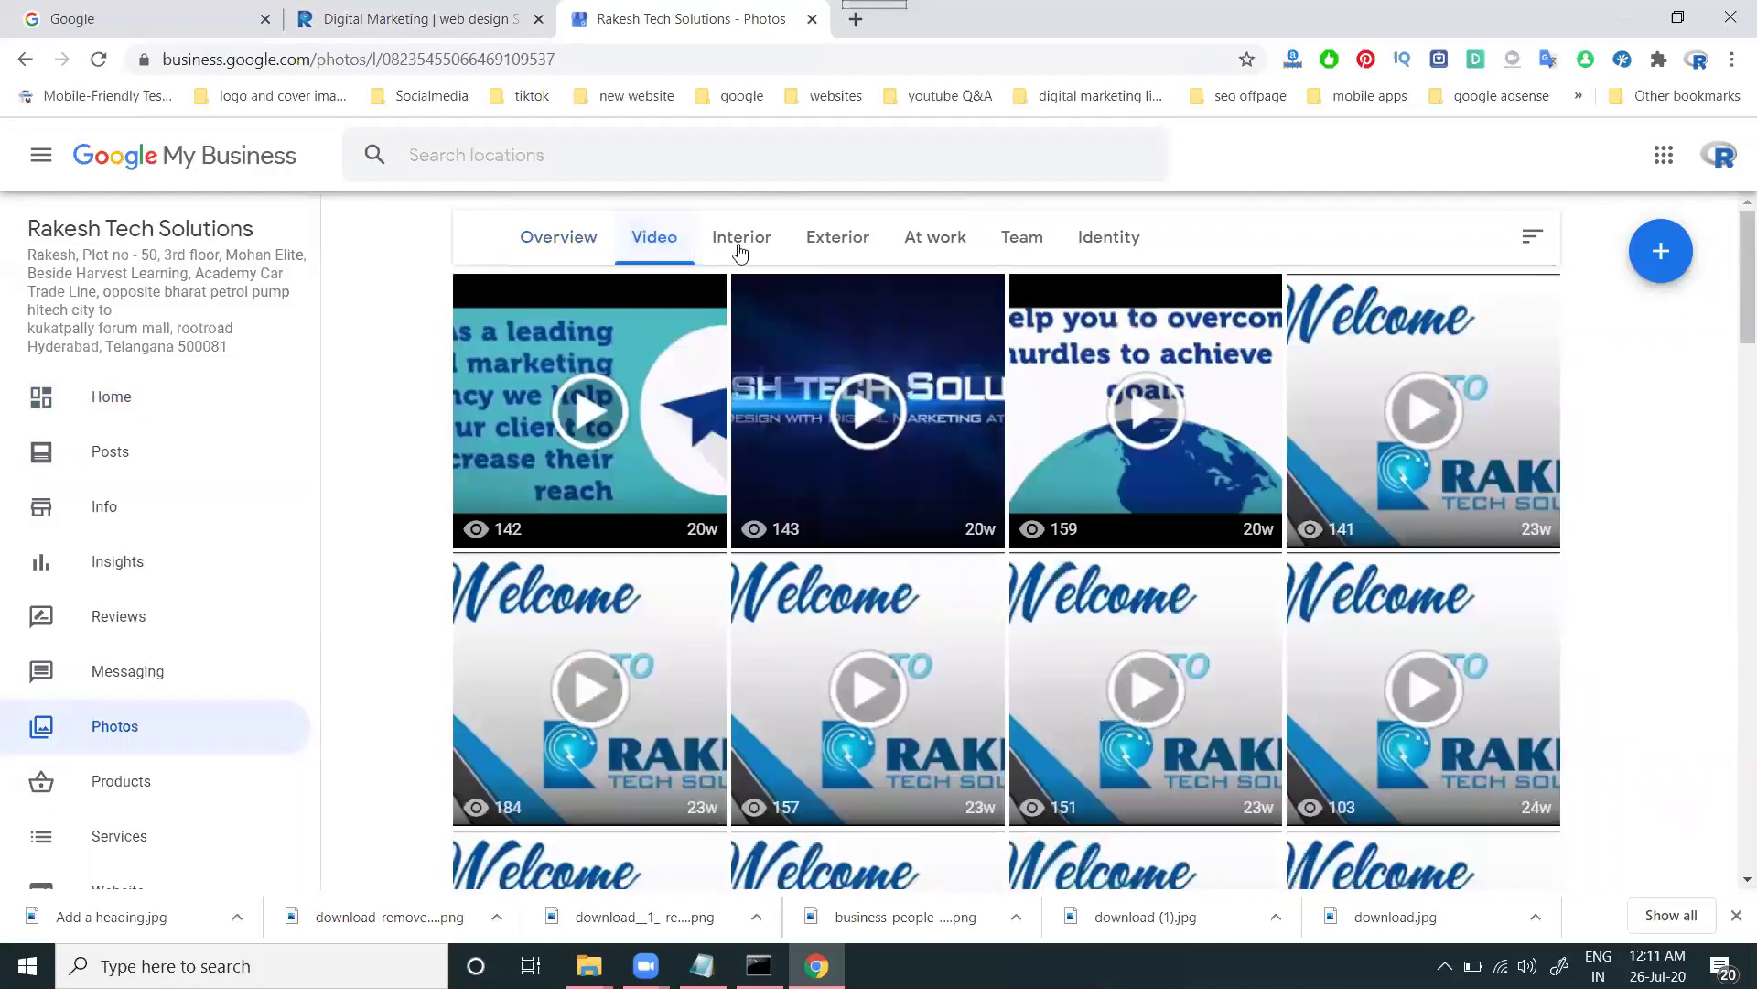
Upload the video "Social Media Agency in Hyderabad" from the animated videos folder under Rakesh Tech Solutions on New Volume (E:)
{"action": "left_click", "coordinate": [1655, 251]}
{"action": "left_click", "coordinate": [924, 527]}
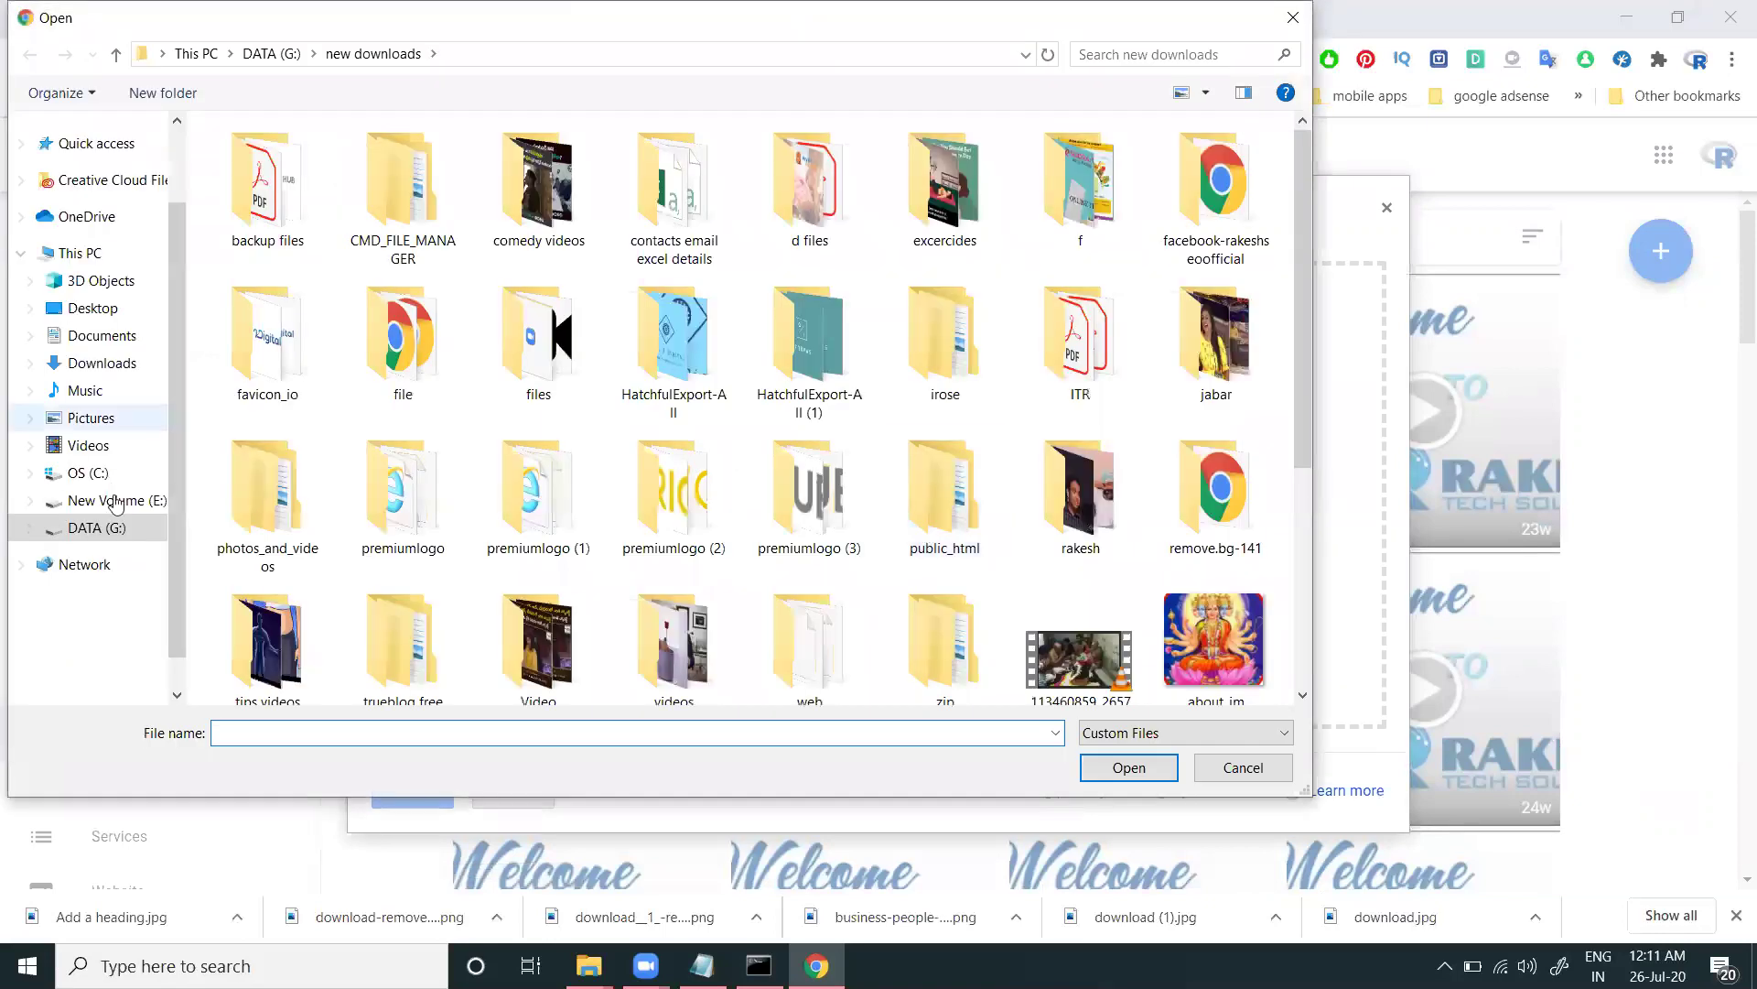
{"action": "scroll", "coordinate": [119, 505], "scroll_direction": "up", "scroll_amount": 2}
{"action": "left_click", "coordinate": [136, 649]}
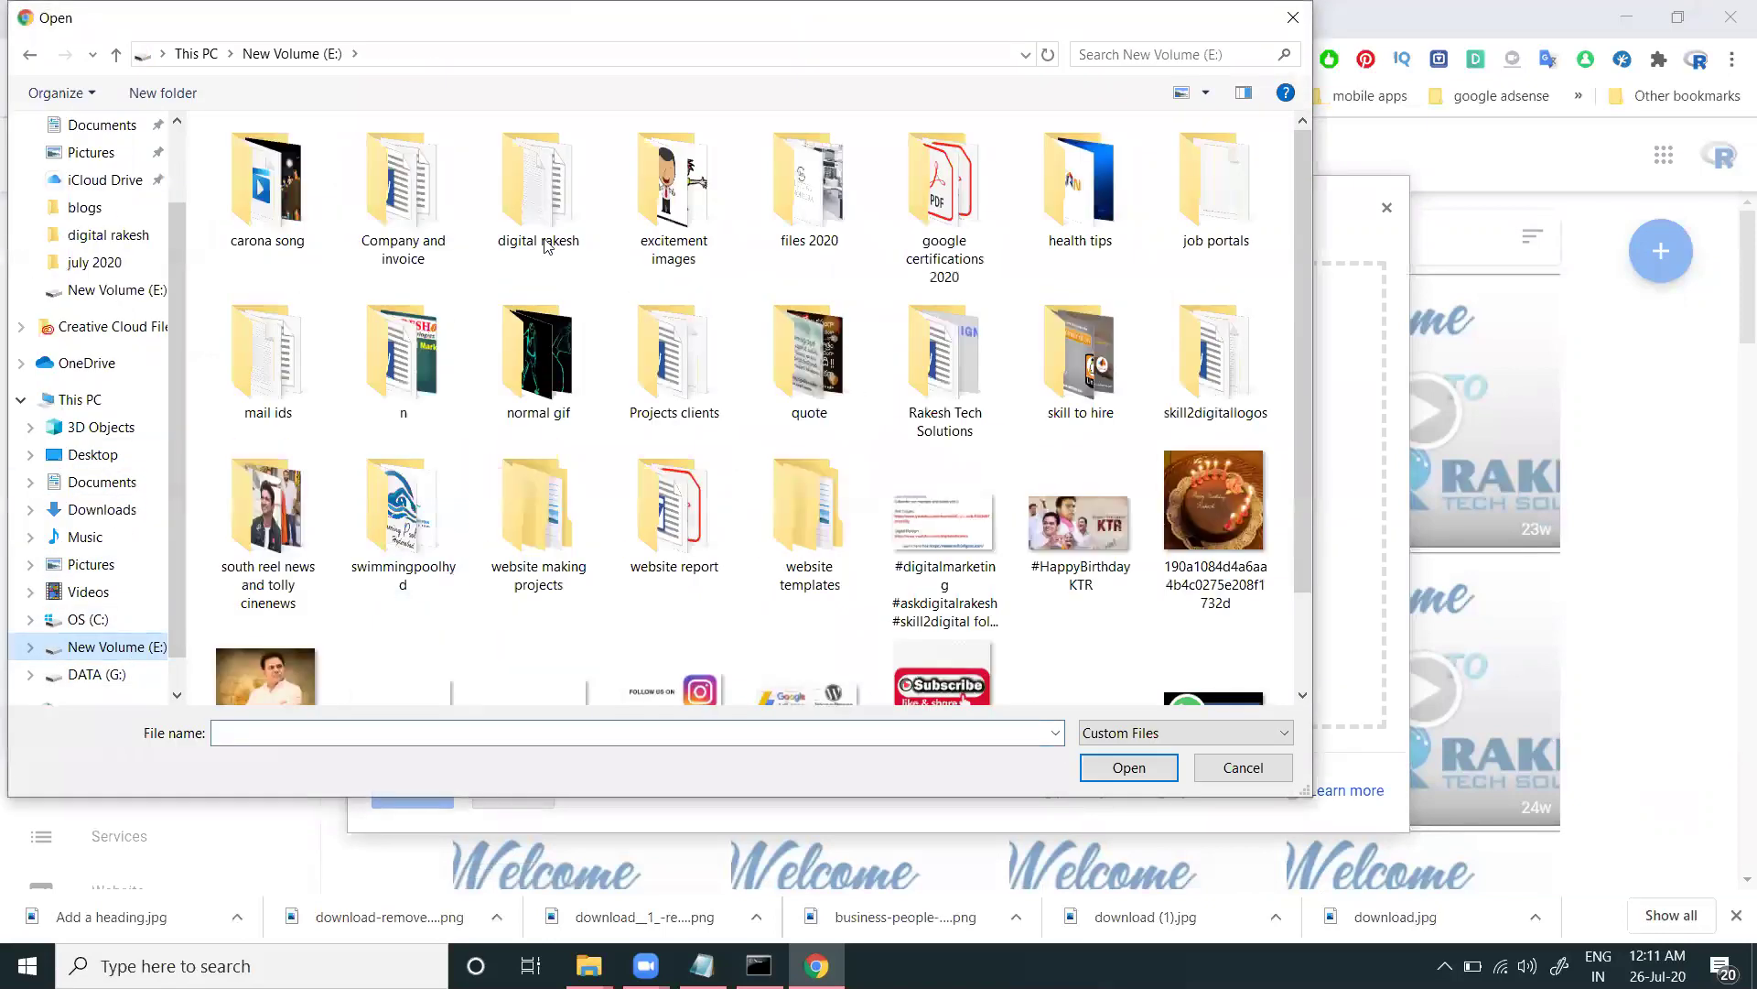
{"action": "double_click", "coordinate": [989, 366]}
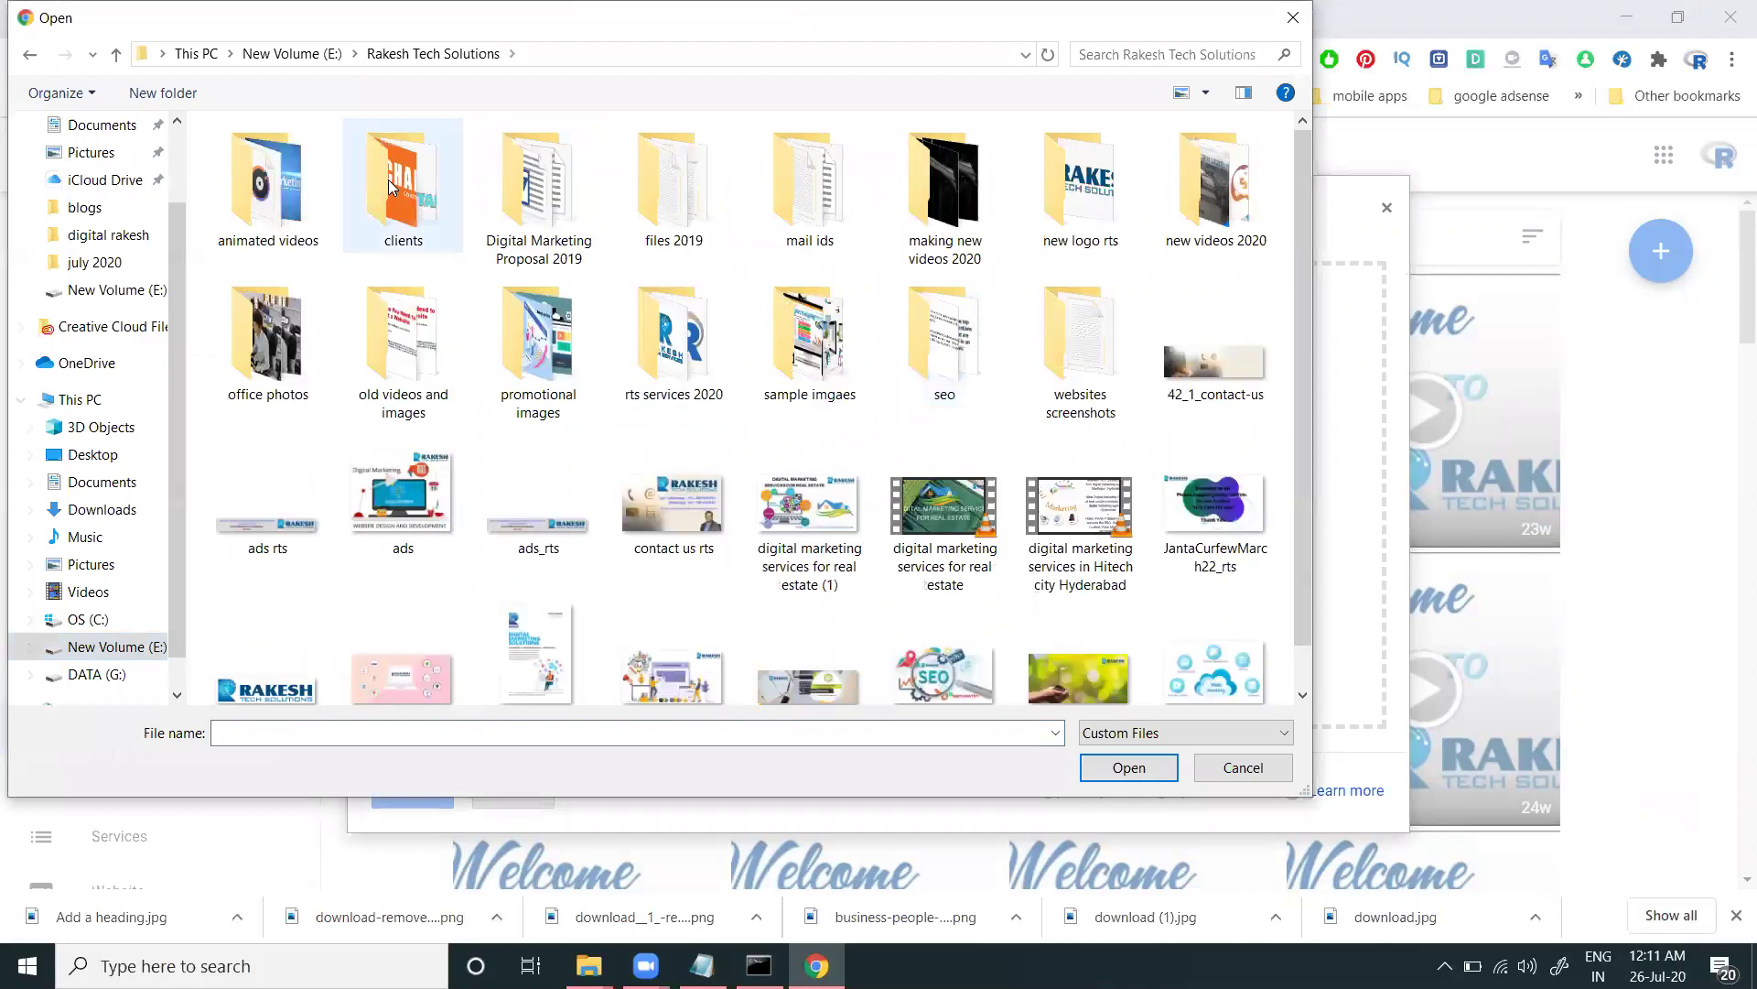
{"action": "double_click", "coordinate": [280, 190]}
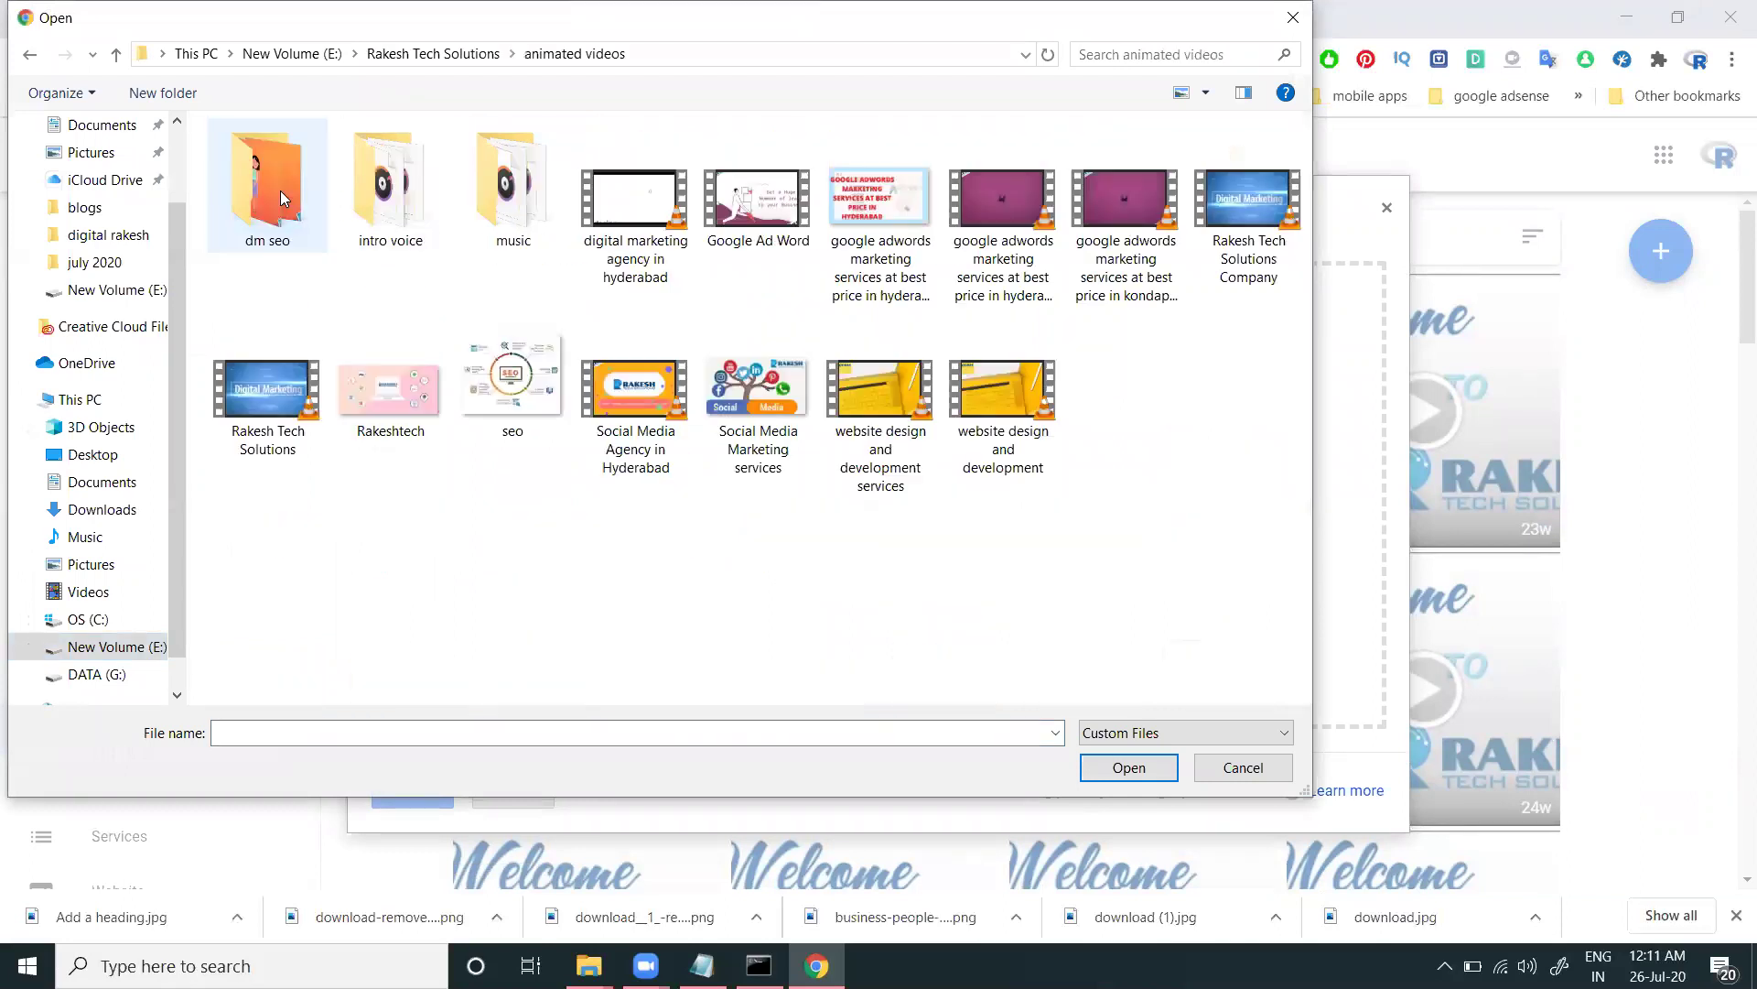
{"action": "left_click", "coordinate": [638, 451]}
{"action": "double_click", "coordinate": [638, 452]}
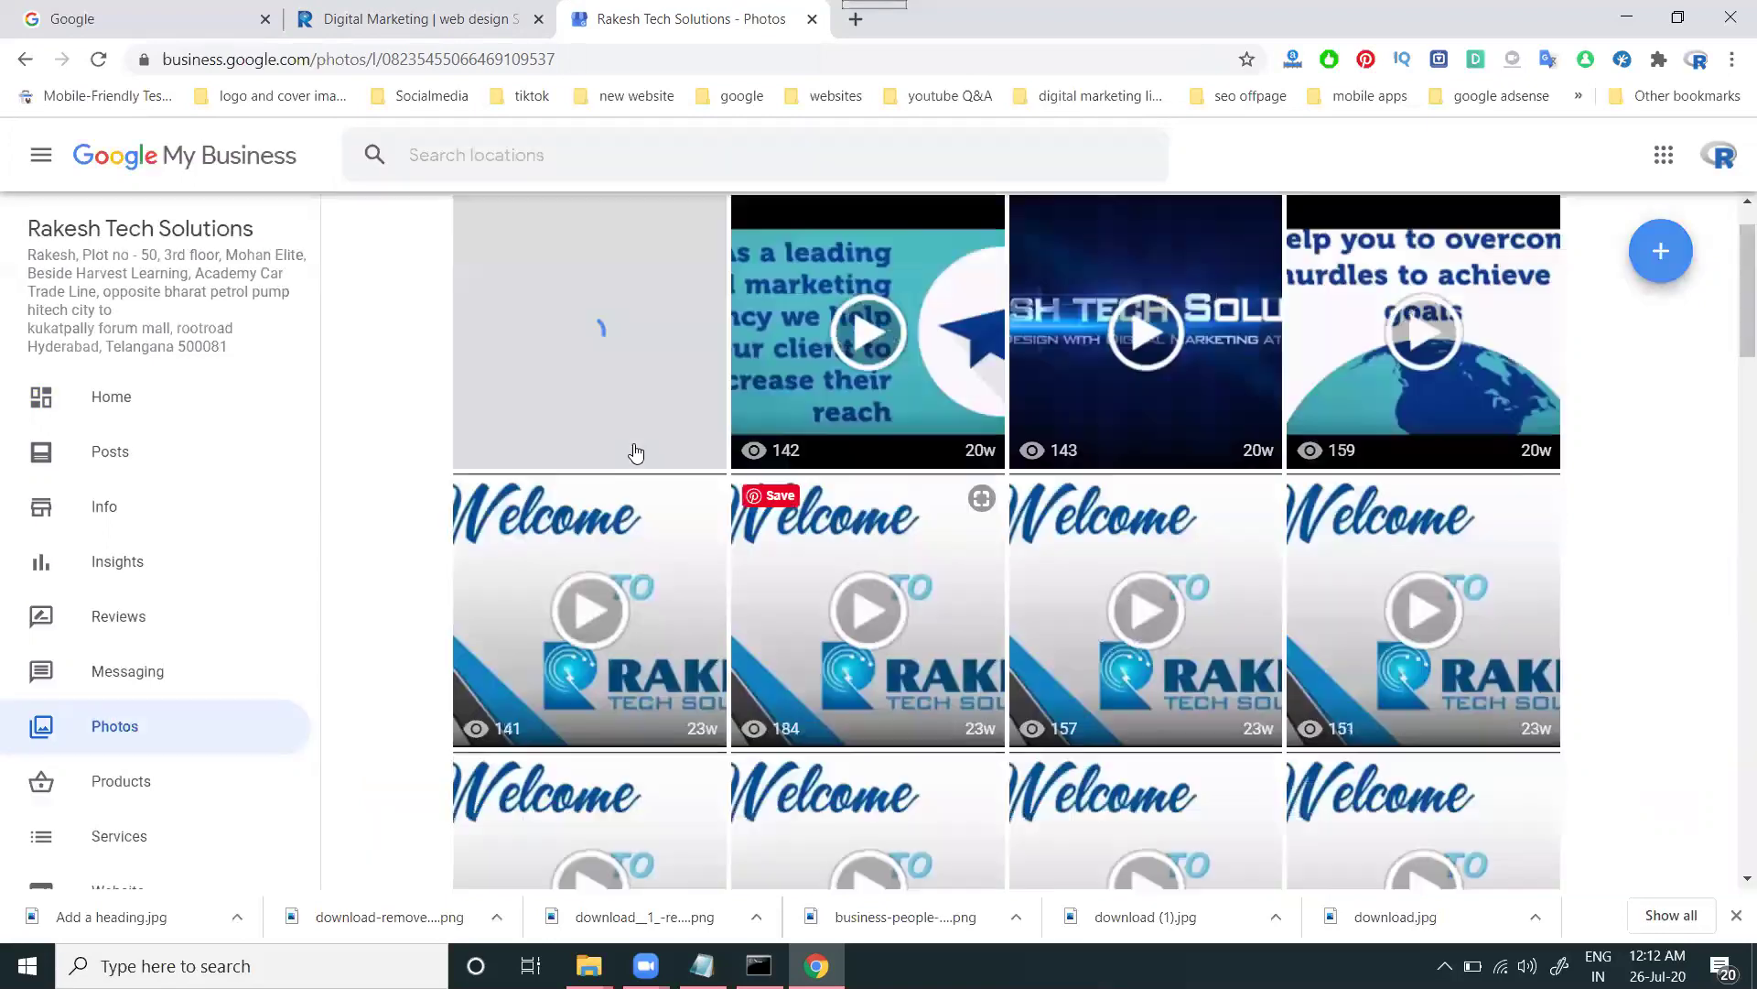
Upload the first purple-thumbnail video titled "google adwords marketing services at best price in hyderabad" to the listing
{"action": "left_click", "coordinate": [1643, 252]}
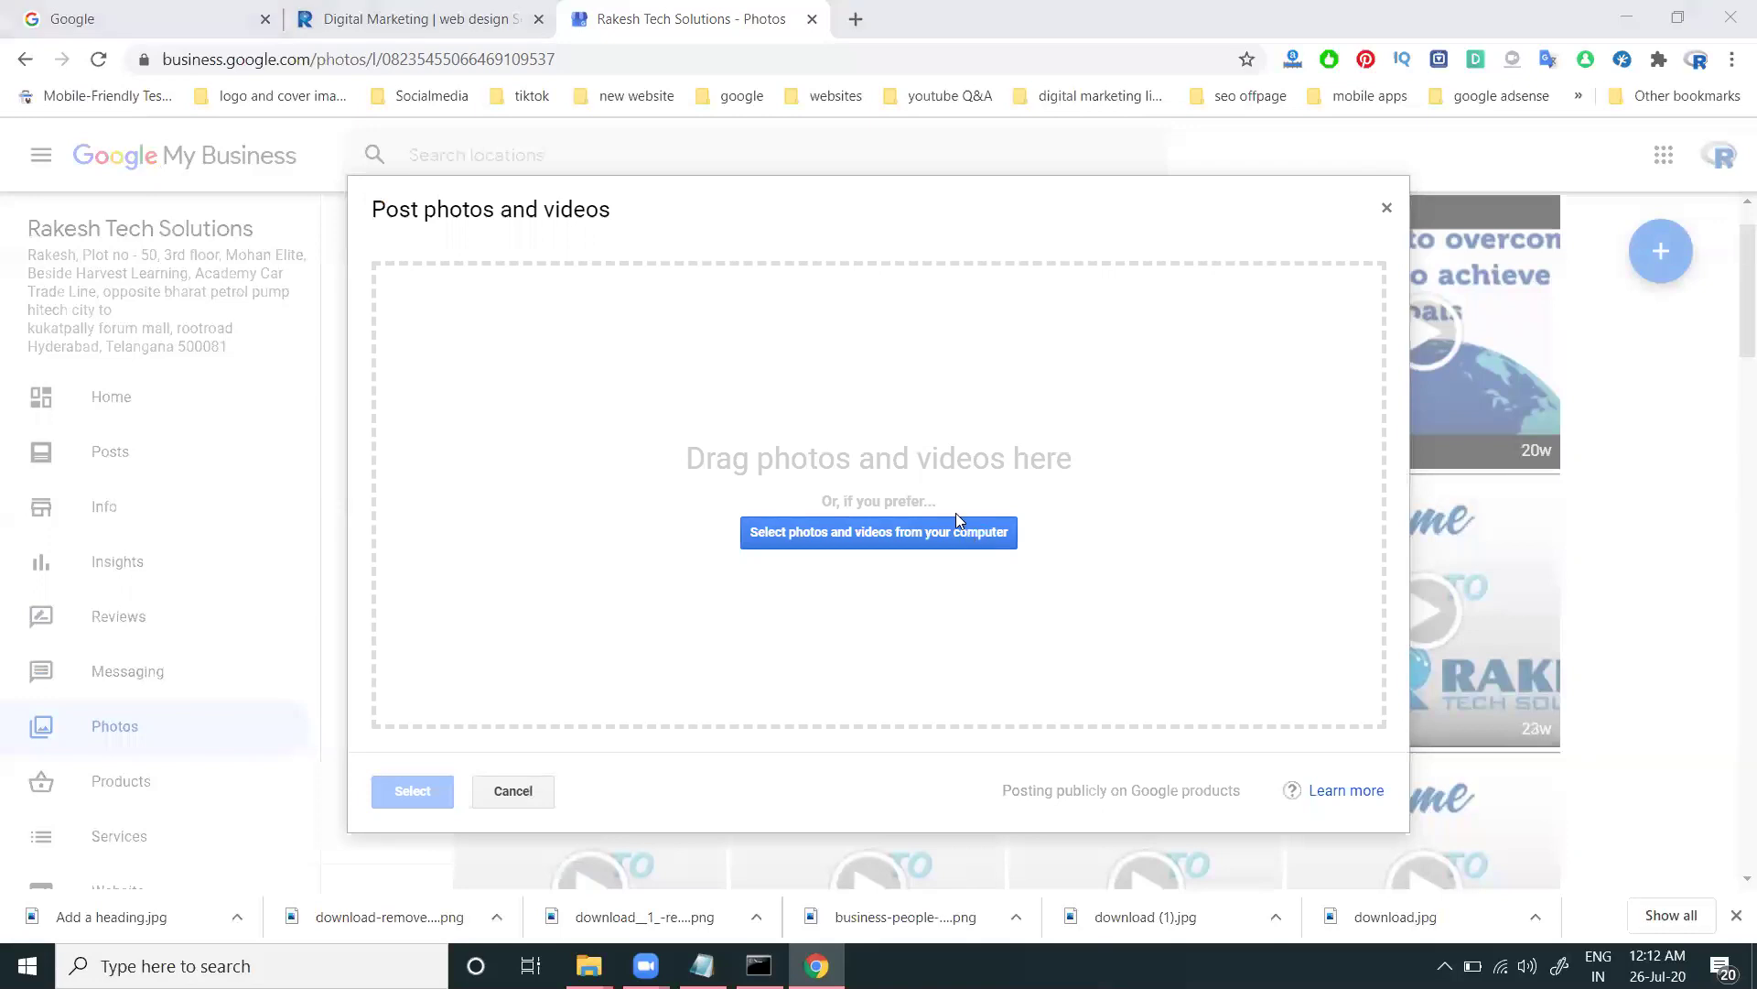
{"action": "left_click", "coordinate": [958, 520]}
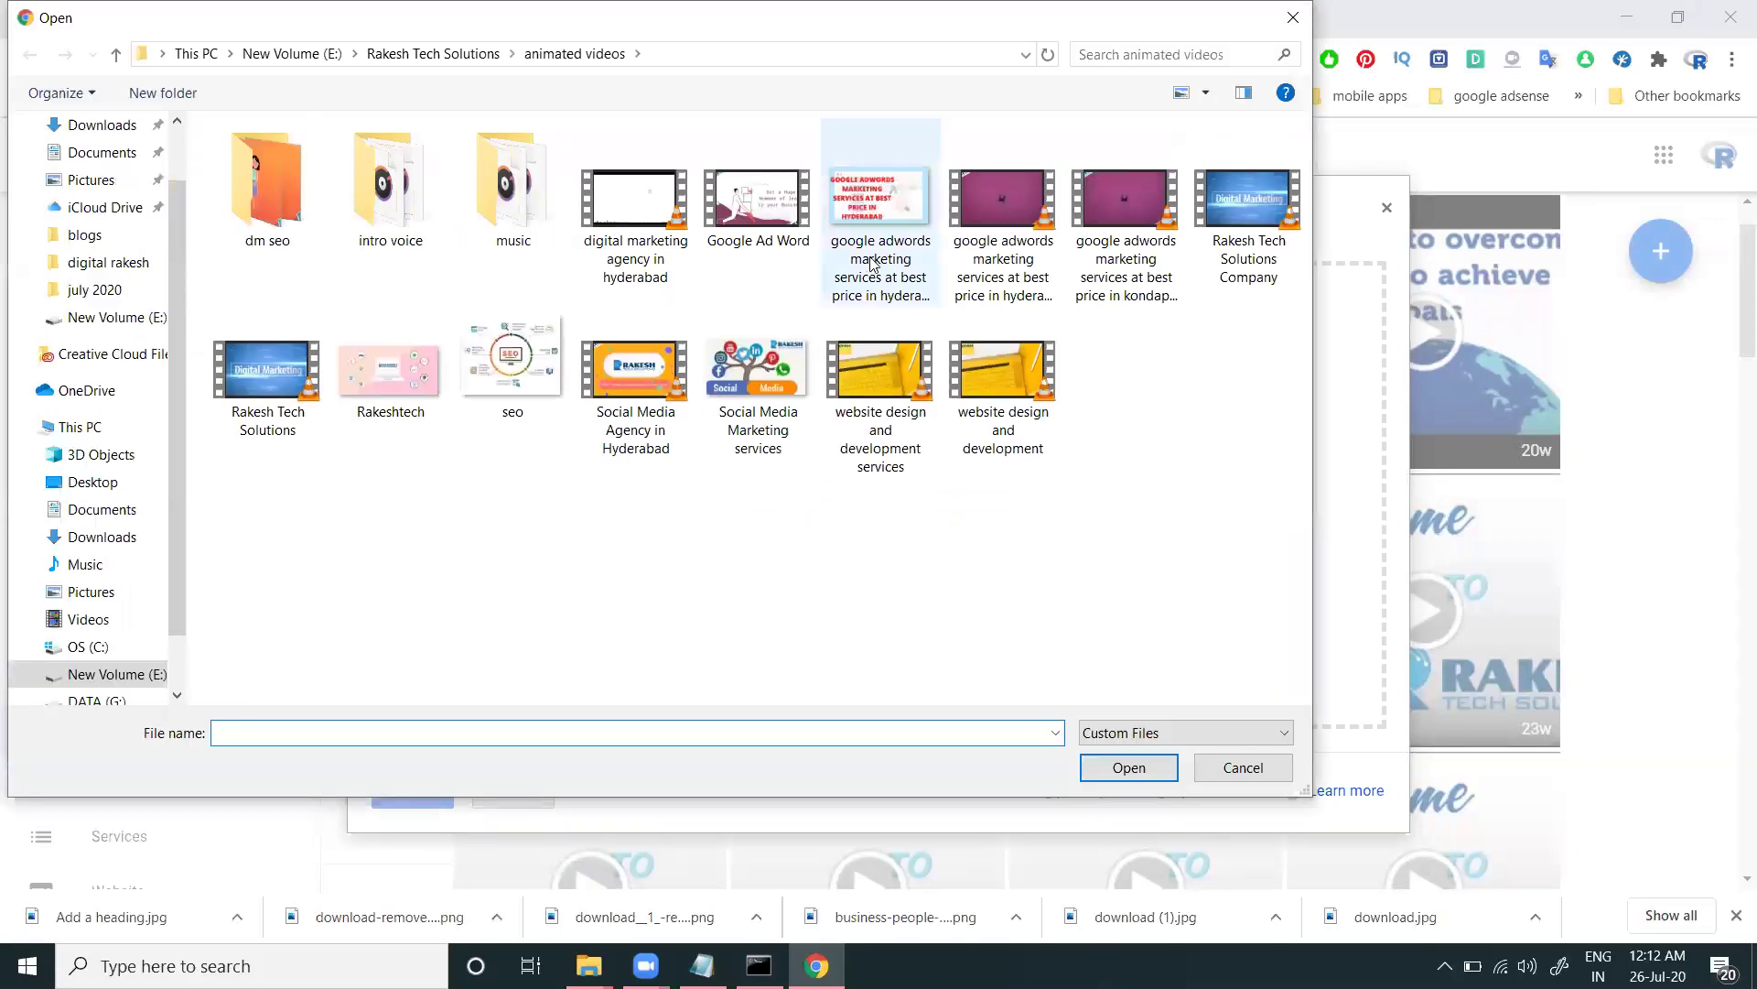
{"action": "double_click", "coordinate": [1009, 273]}
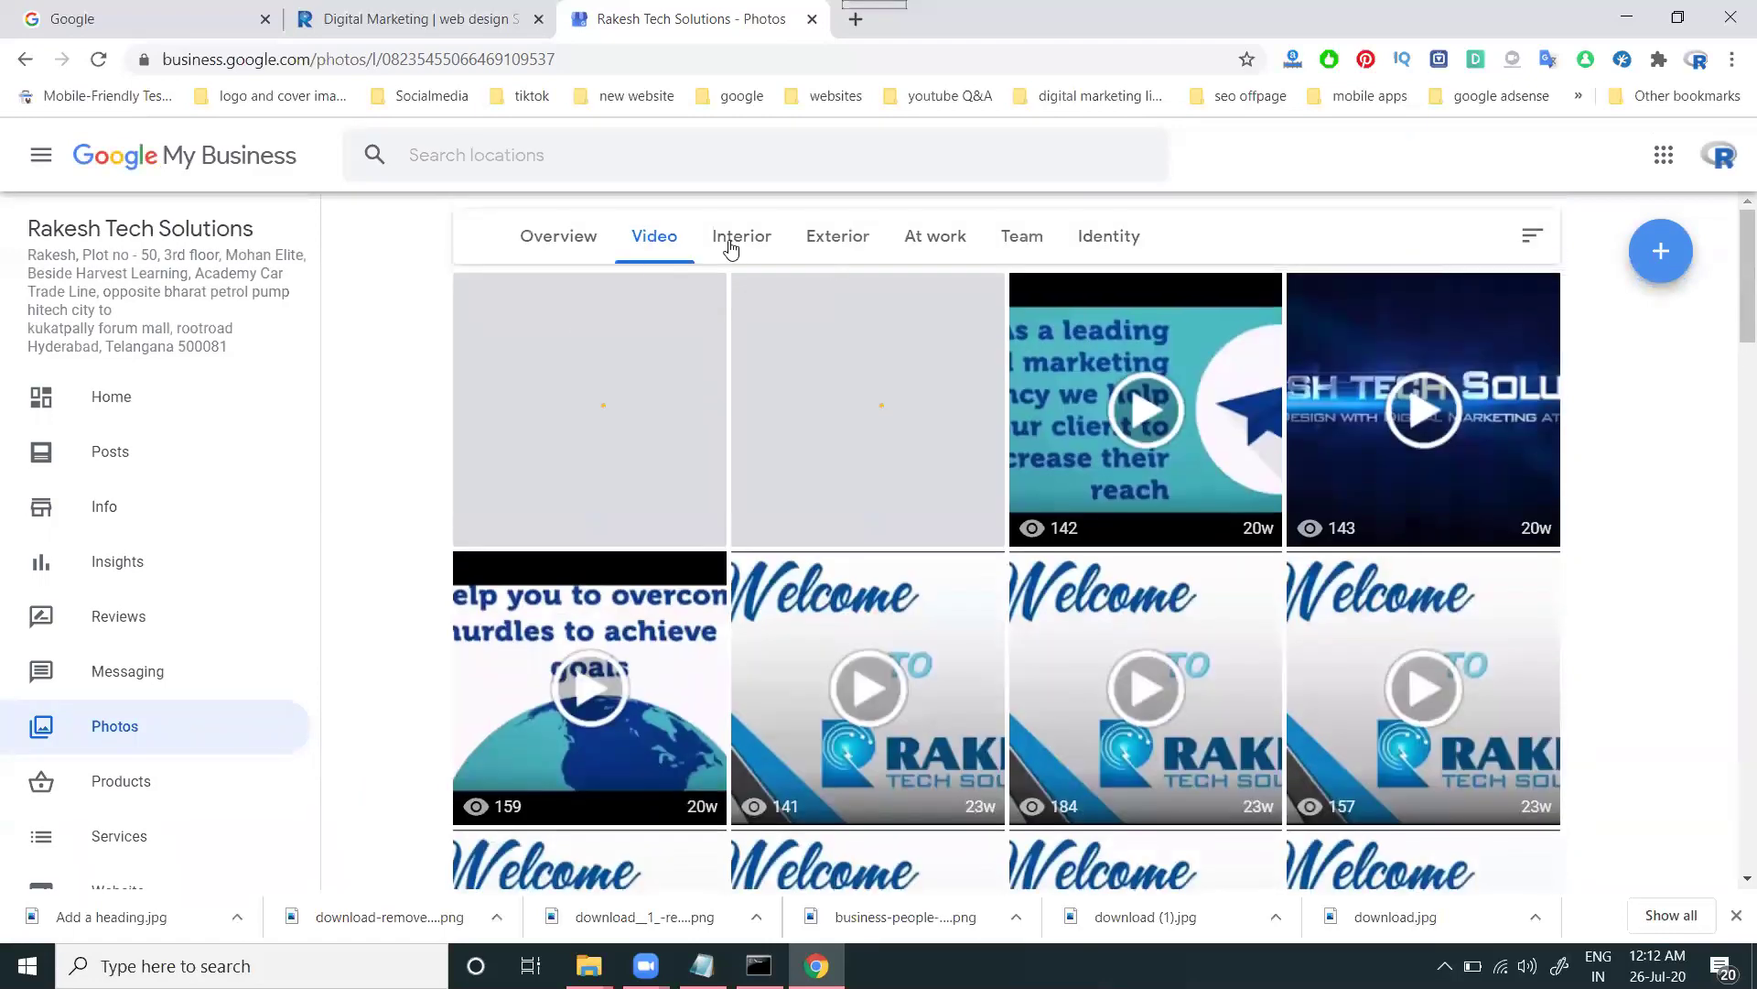
From the photo overview, upload the images "google adwords marketing services at best price in hyderabad", "seo" and "Social Media Marketing services" together
{"action": "left_click", "coordinate": [944, 242]}
{"action": "left_click", "coordinate": [580, 239]}
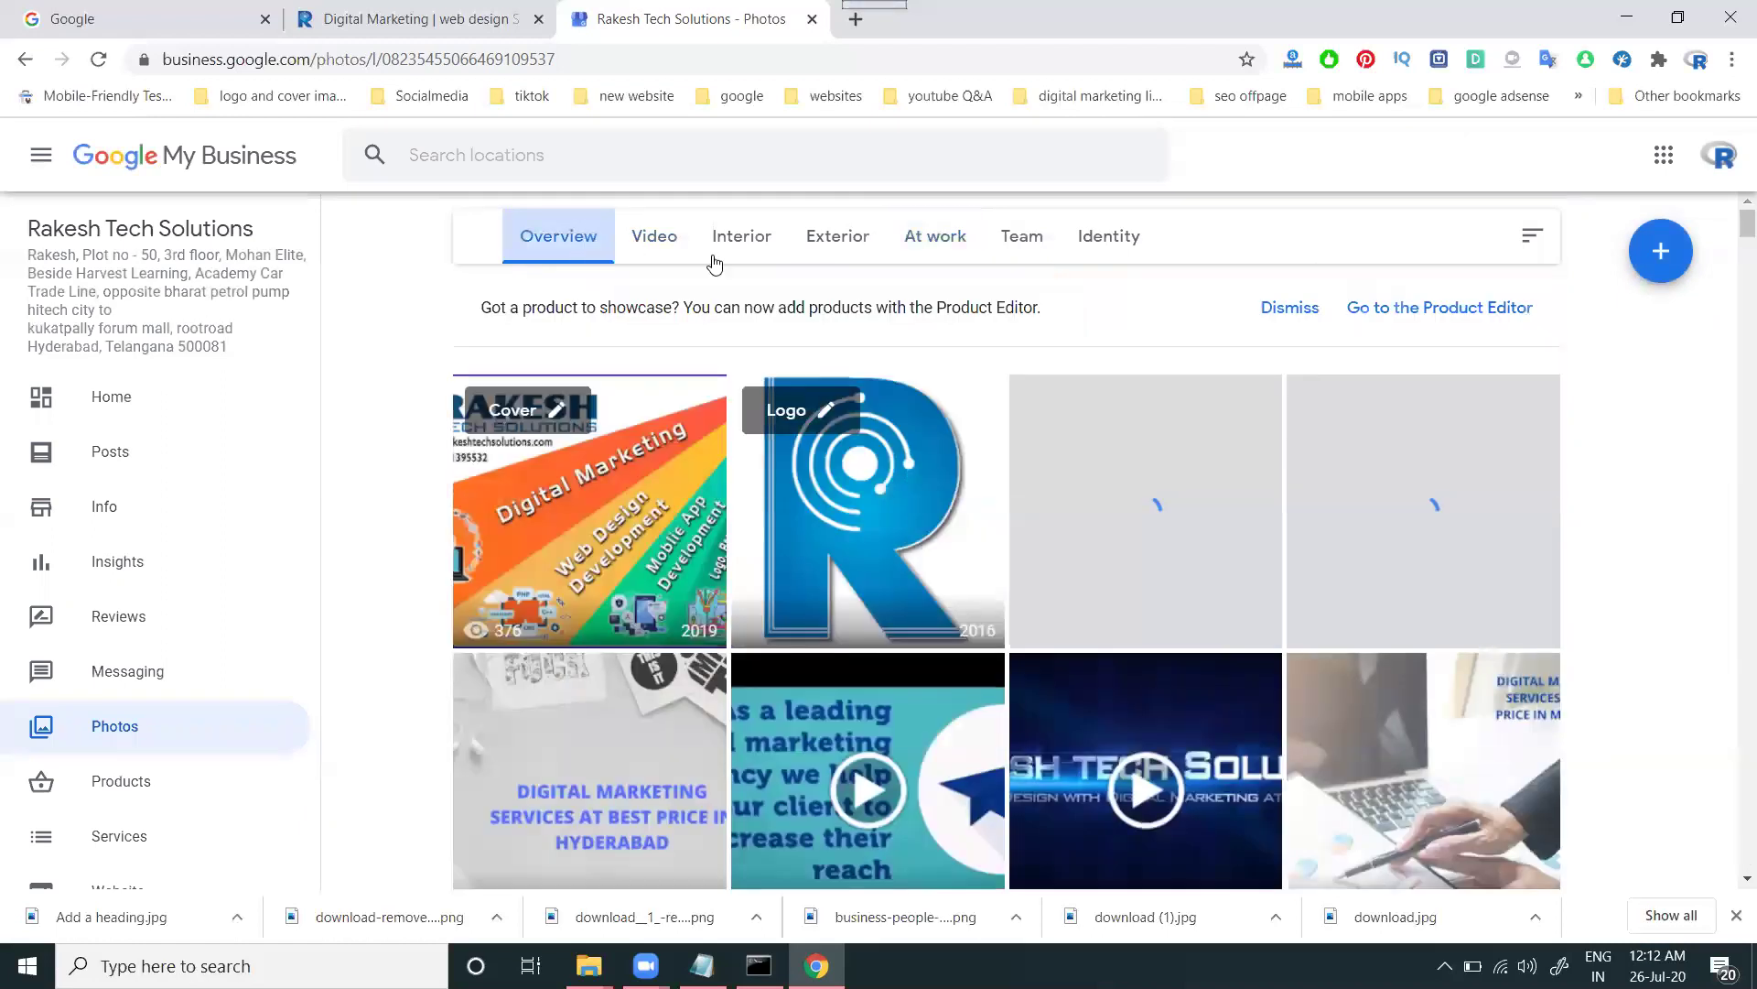
{"action": "left_click", "coordinate": [1656, 273]}
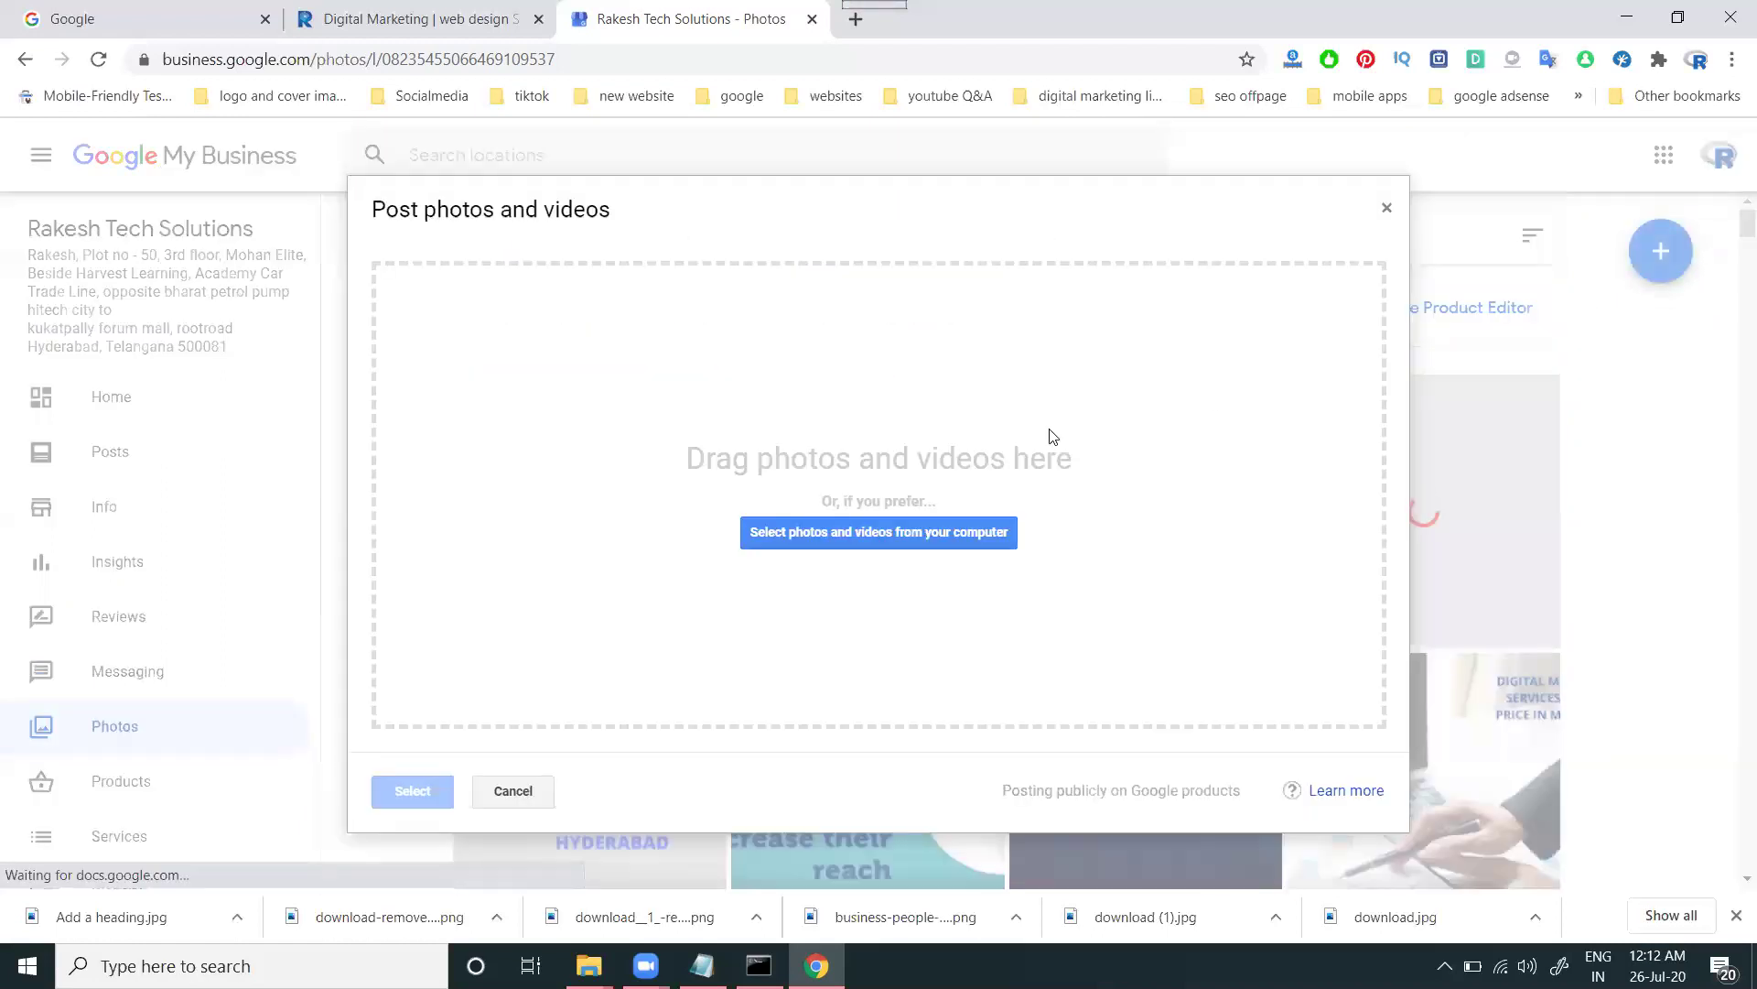
{"action": "left_click", "coordinate": [922, 533]}
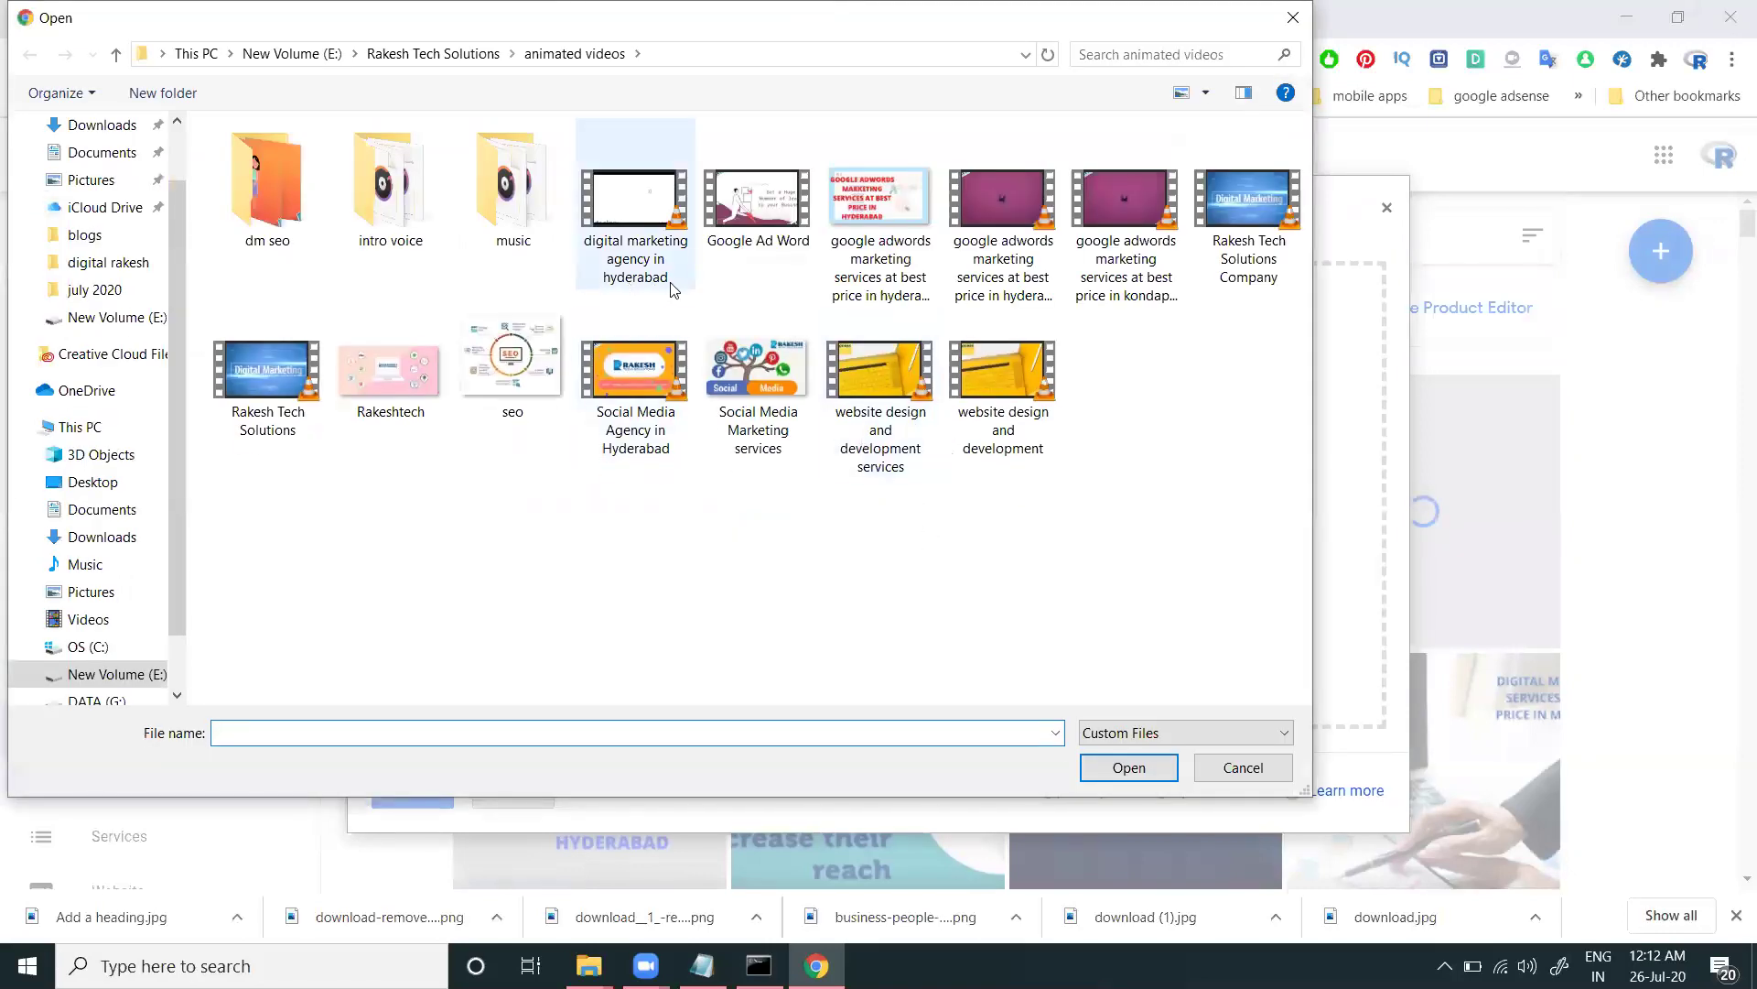
{"action": "left_click", "coordinate": [887, 240]}
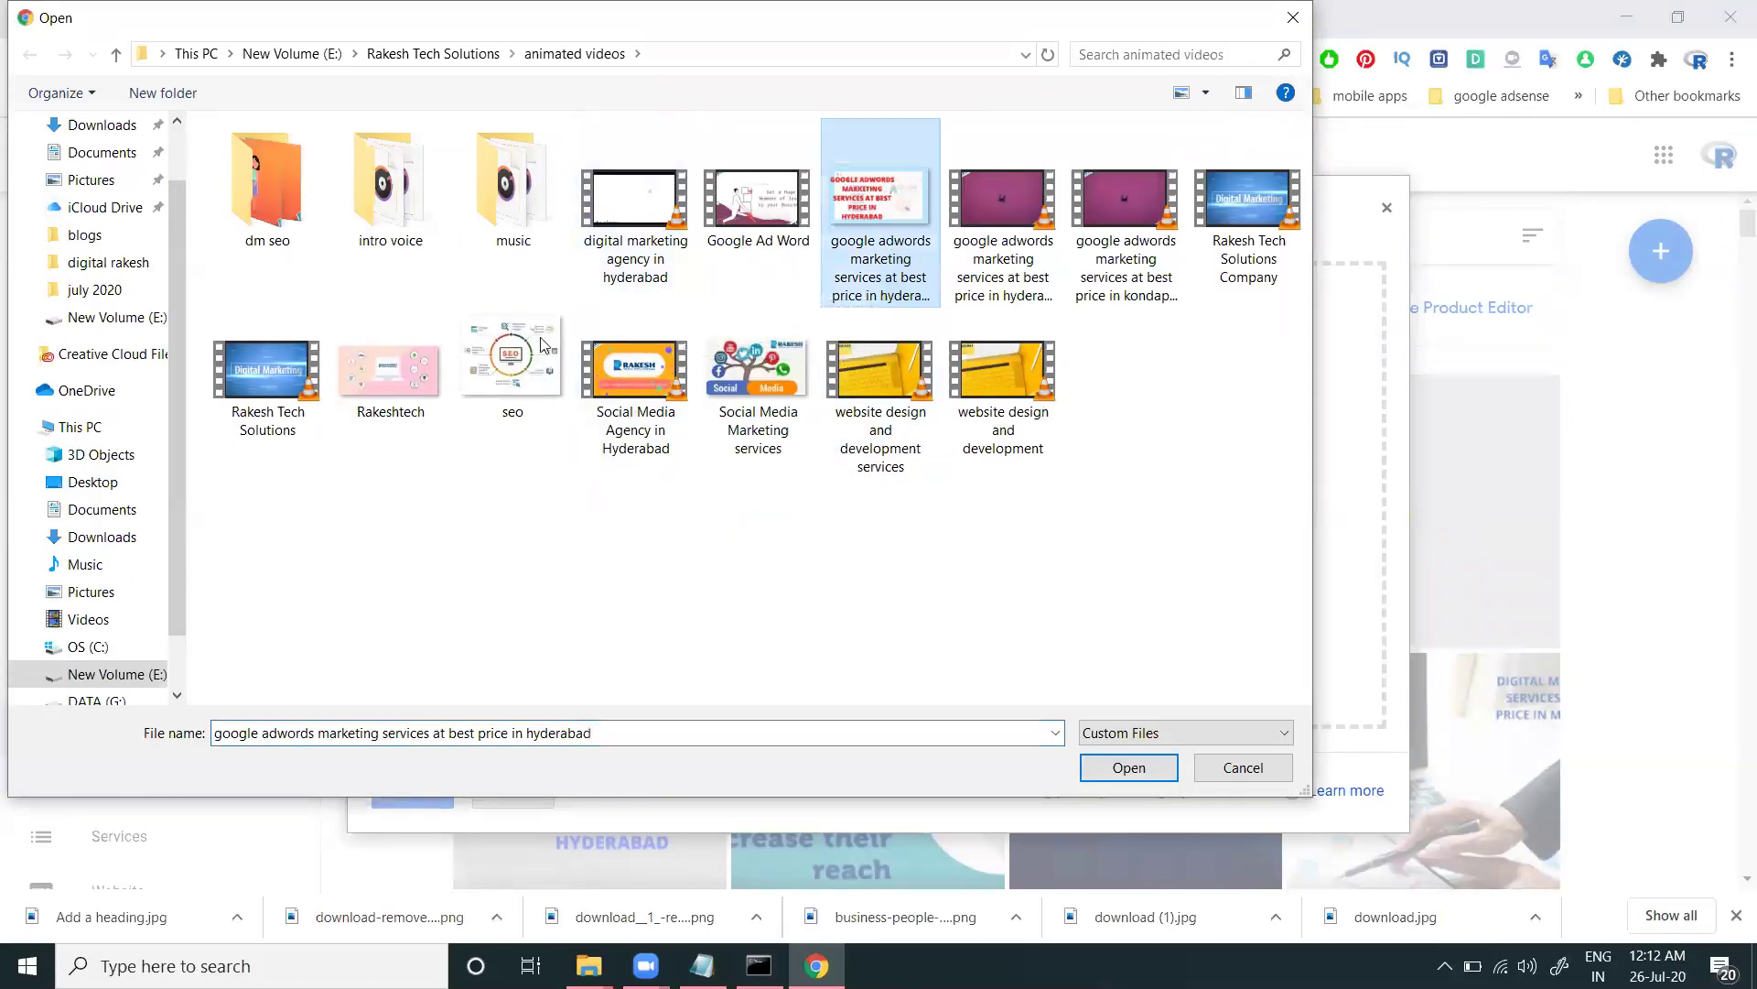
{"action": "left_click", "coordinate": [515, 356], "text": "ctrl"}
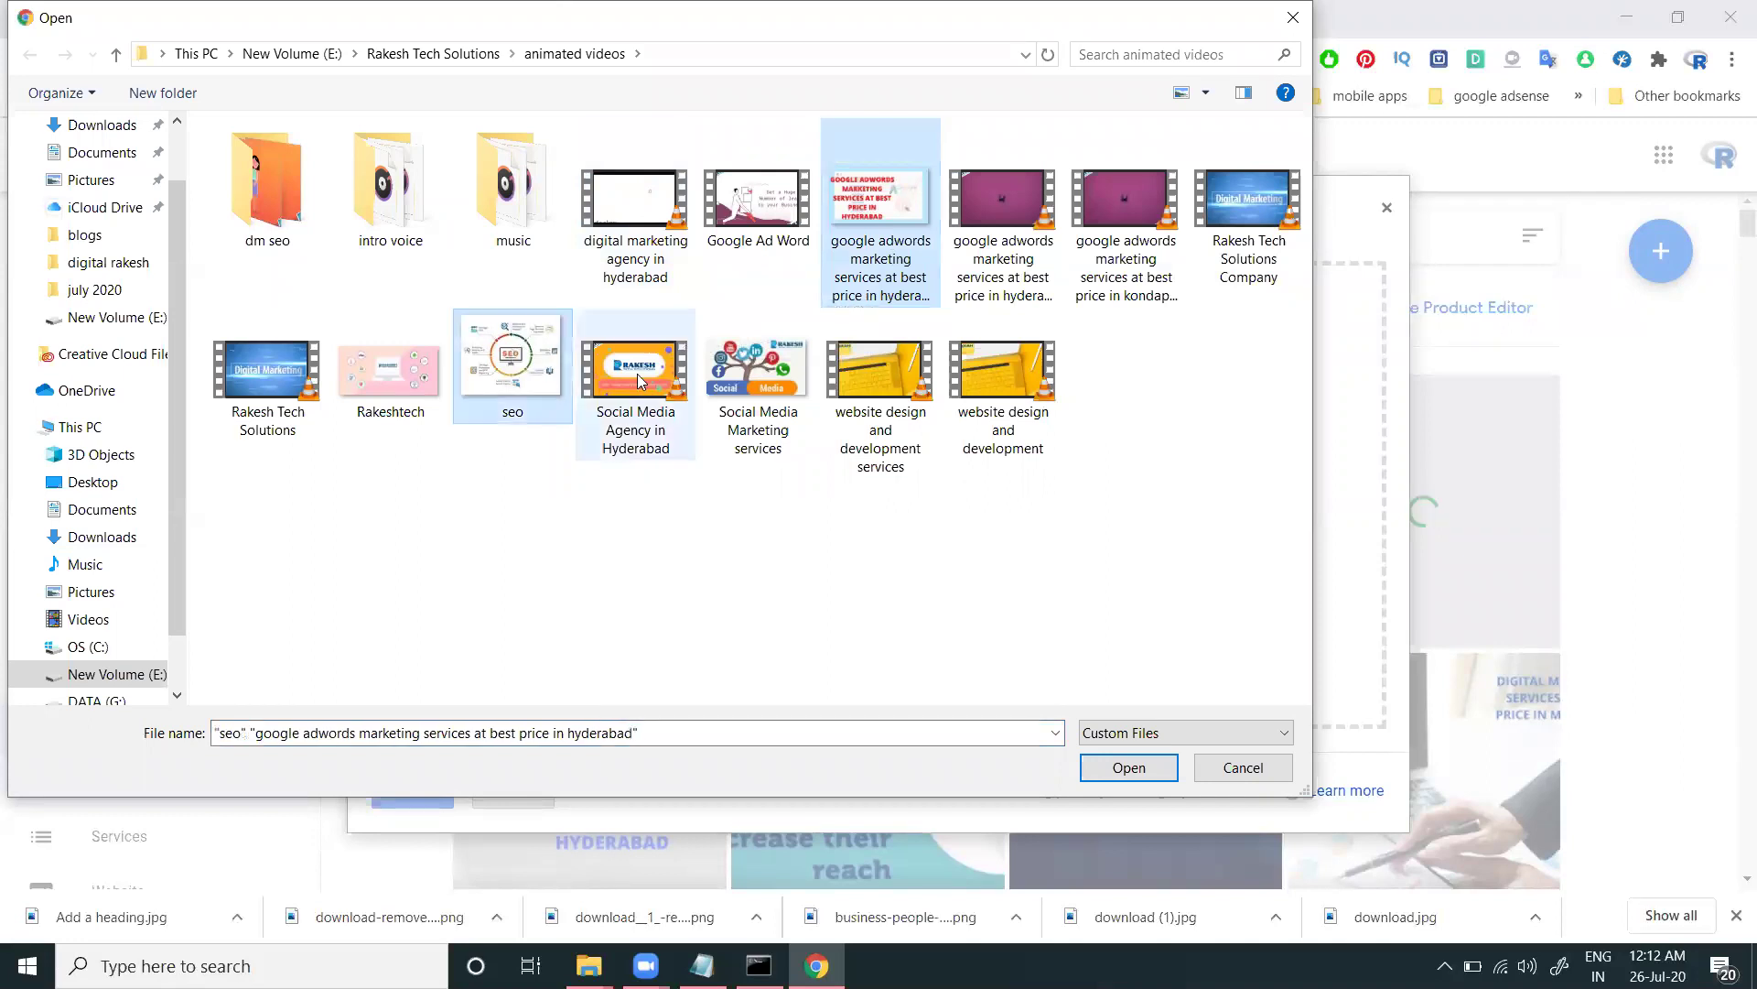
{"action": "left_click", "coordinate": [722, 395], "text": "ctrl"}
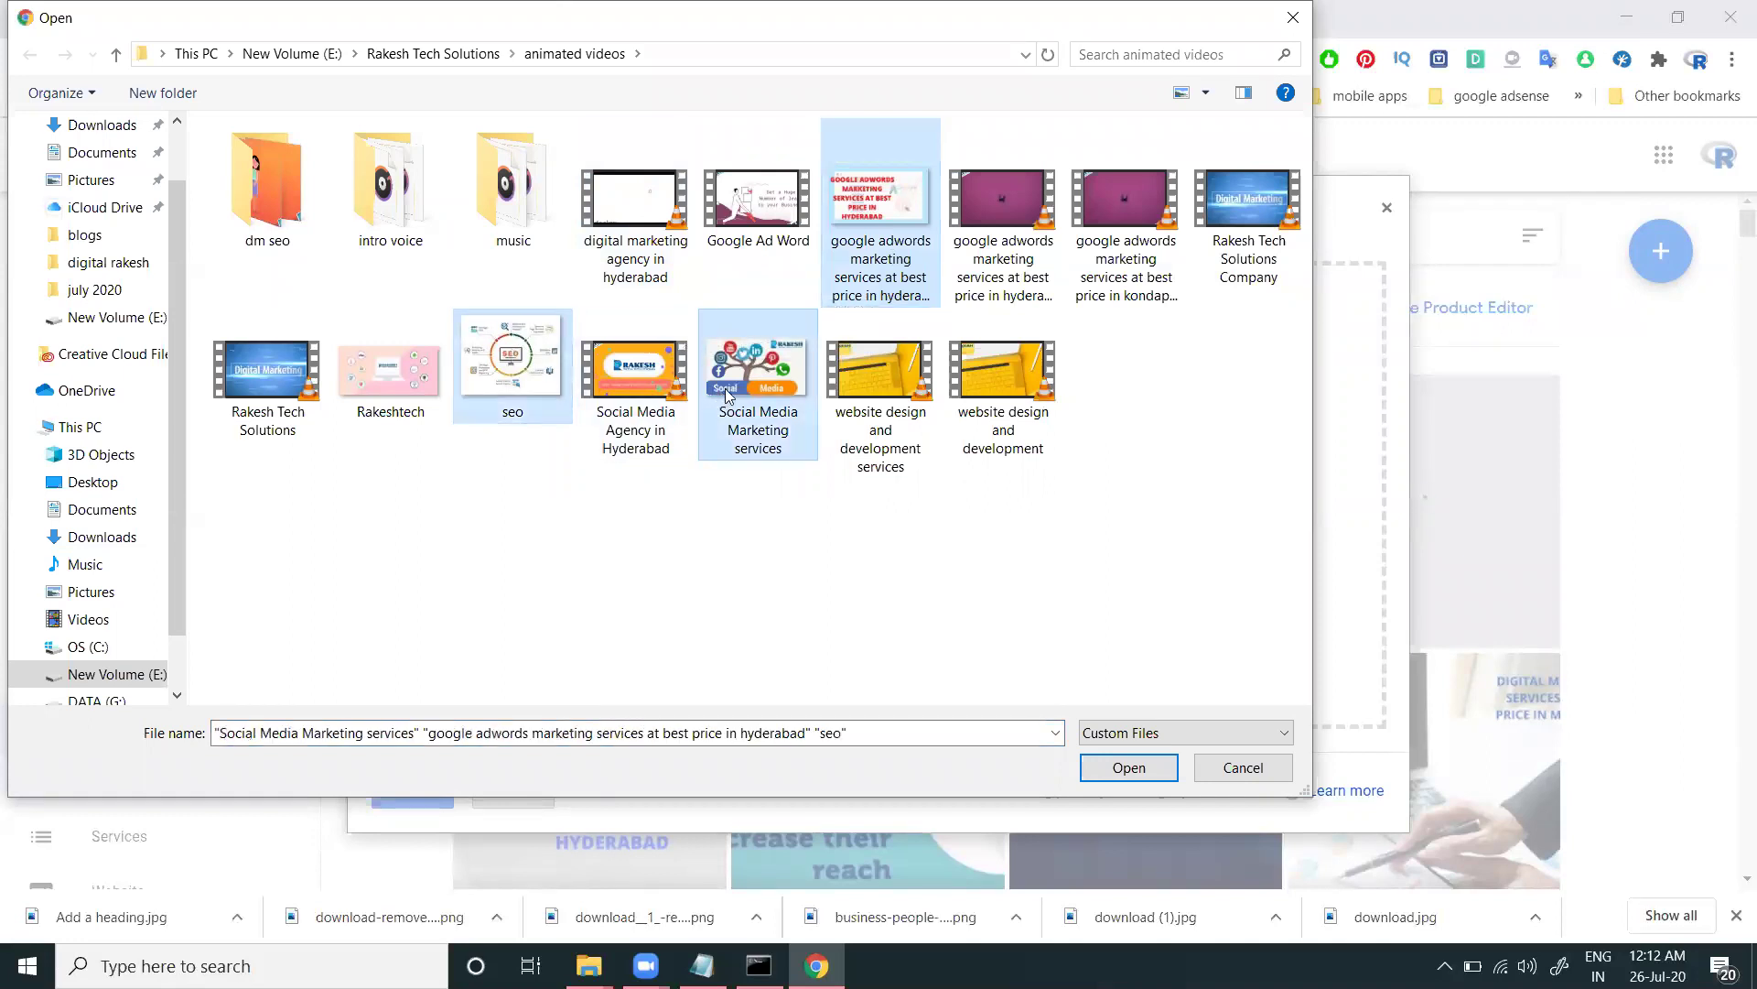
{"action": "left_click", "coordinate": [1131, 769]}
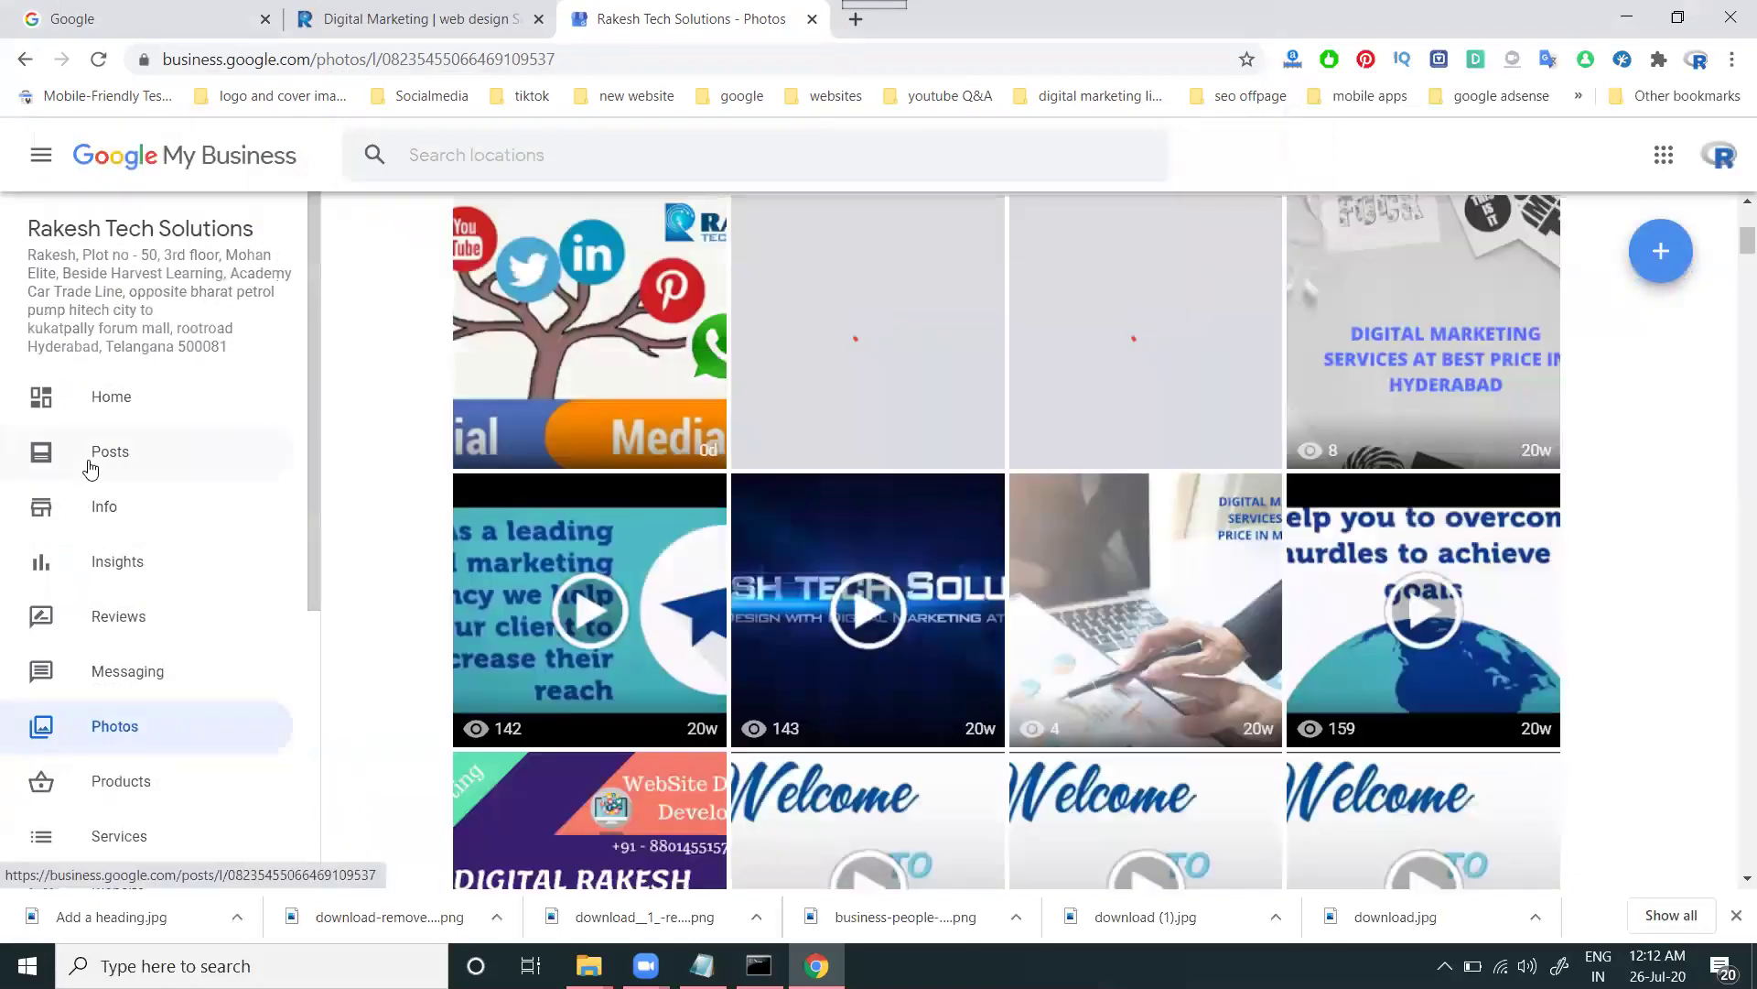
Start a What's New post and attach the video "google adwords marketing services at best price in hyderabad"
{"action": "left_click", "coordinate": [89, 469]}
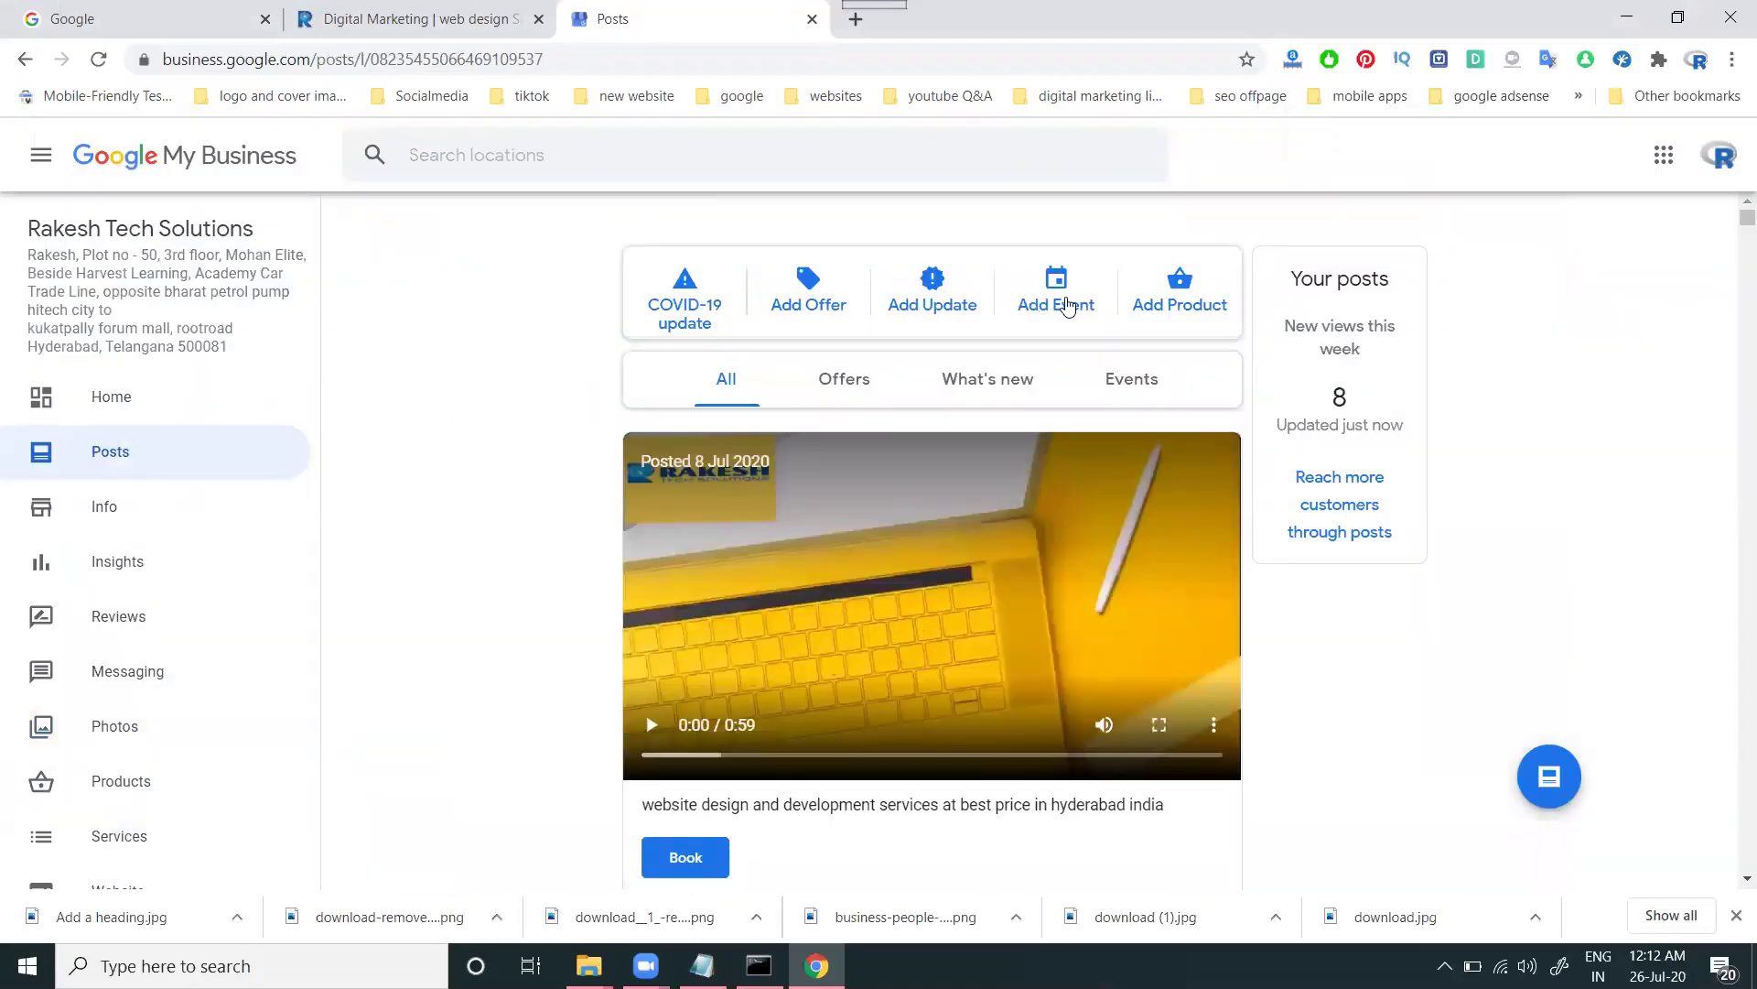
{"action": "left_click", "coordinate": [1573, 778]}
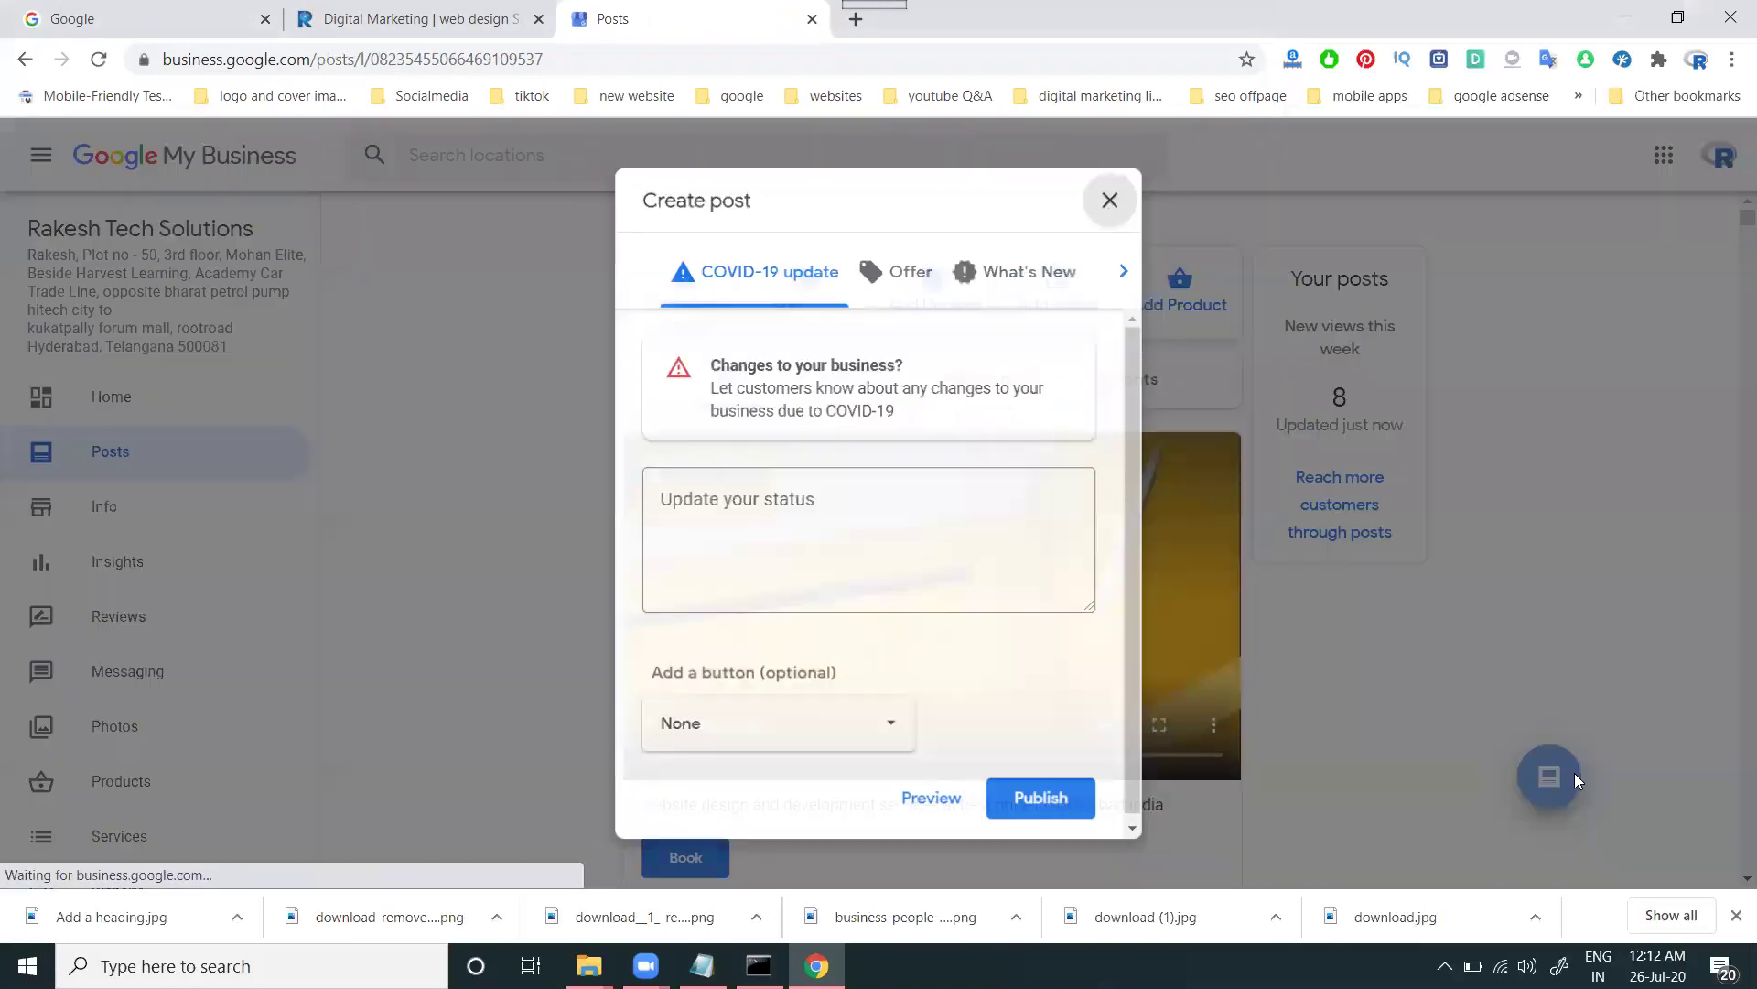
{"action": "left_click", "coordinate": [1016, 274]}
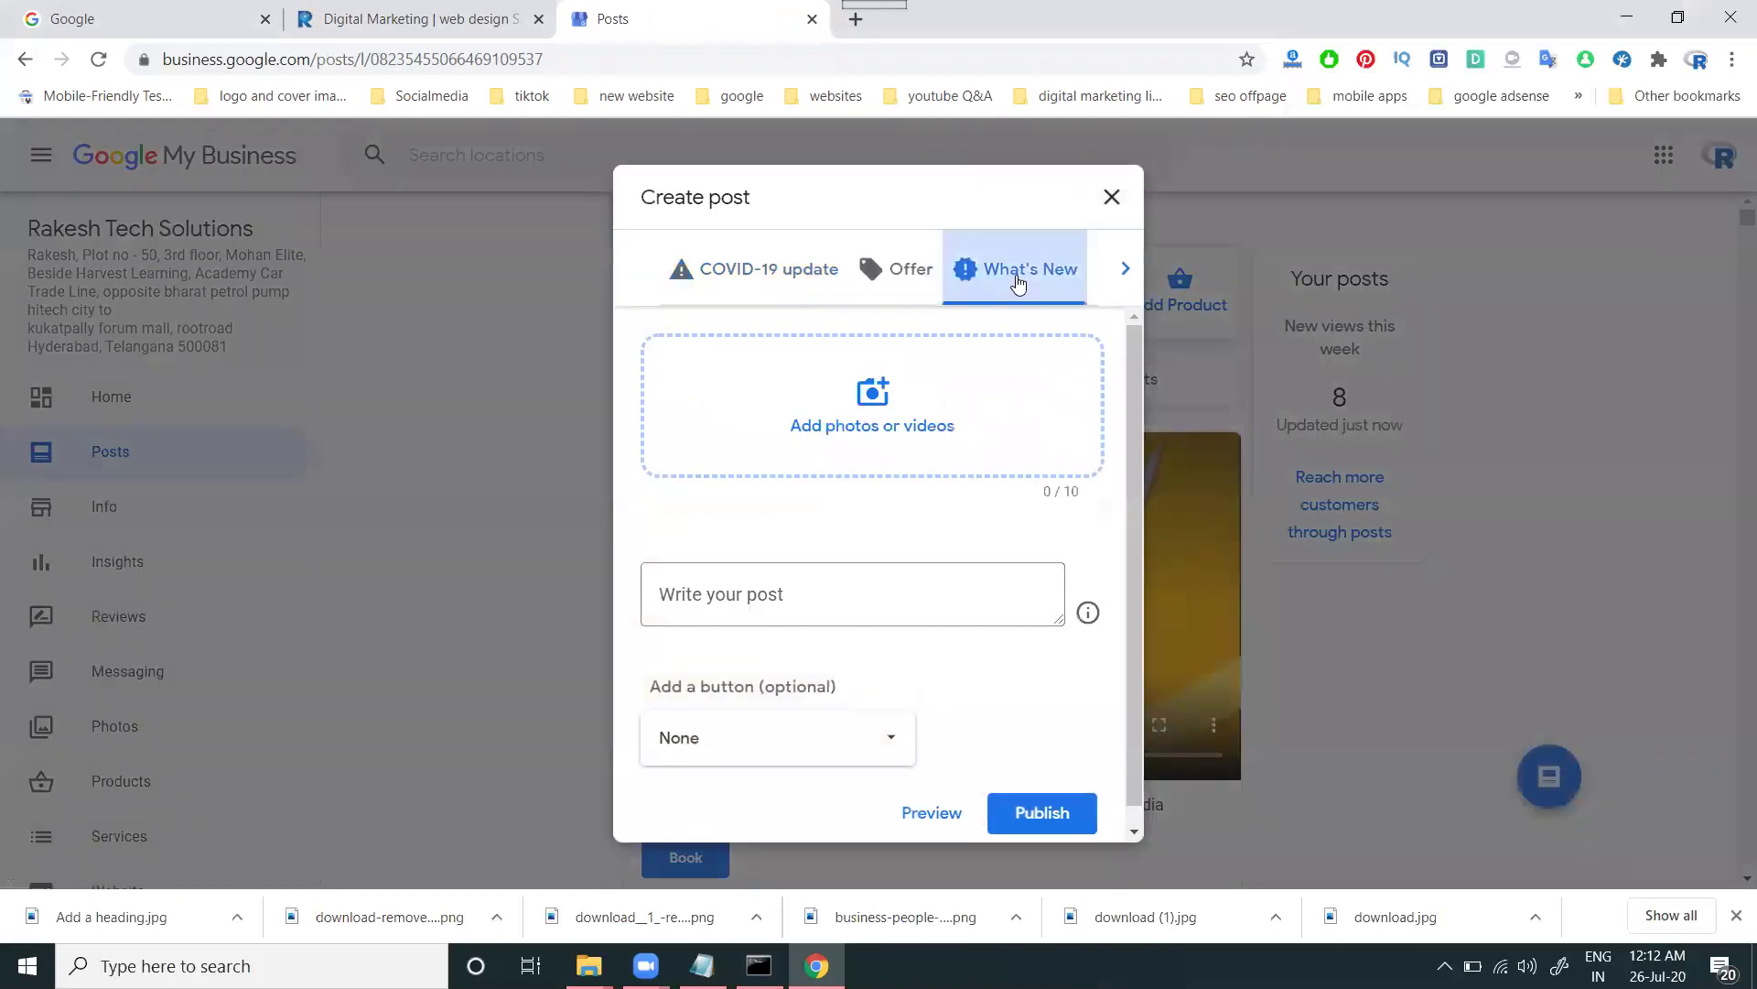
{"action": "left_click", "coordinate": [888, 427]}
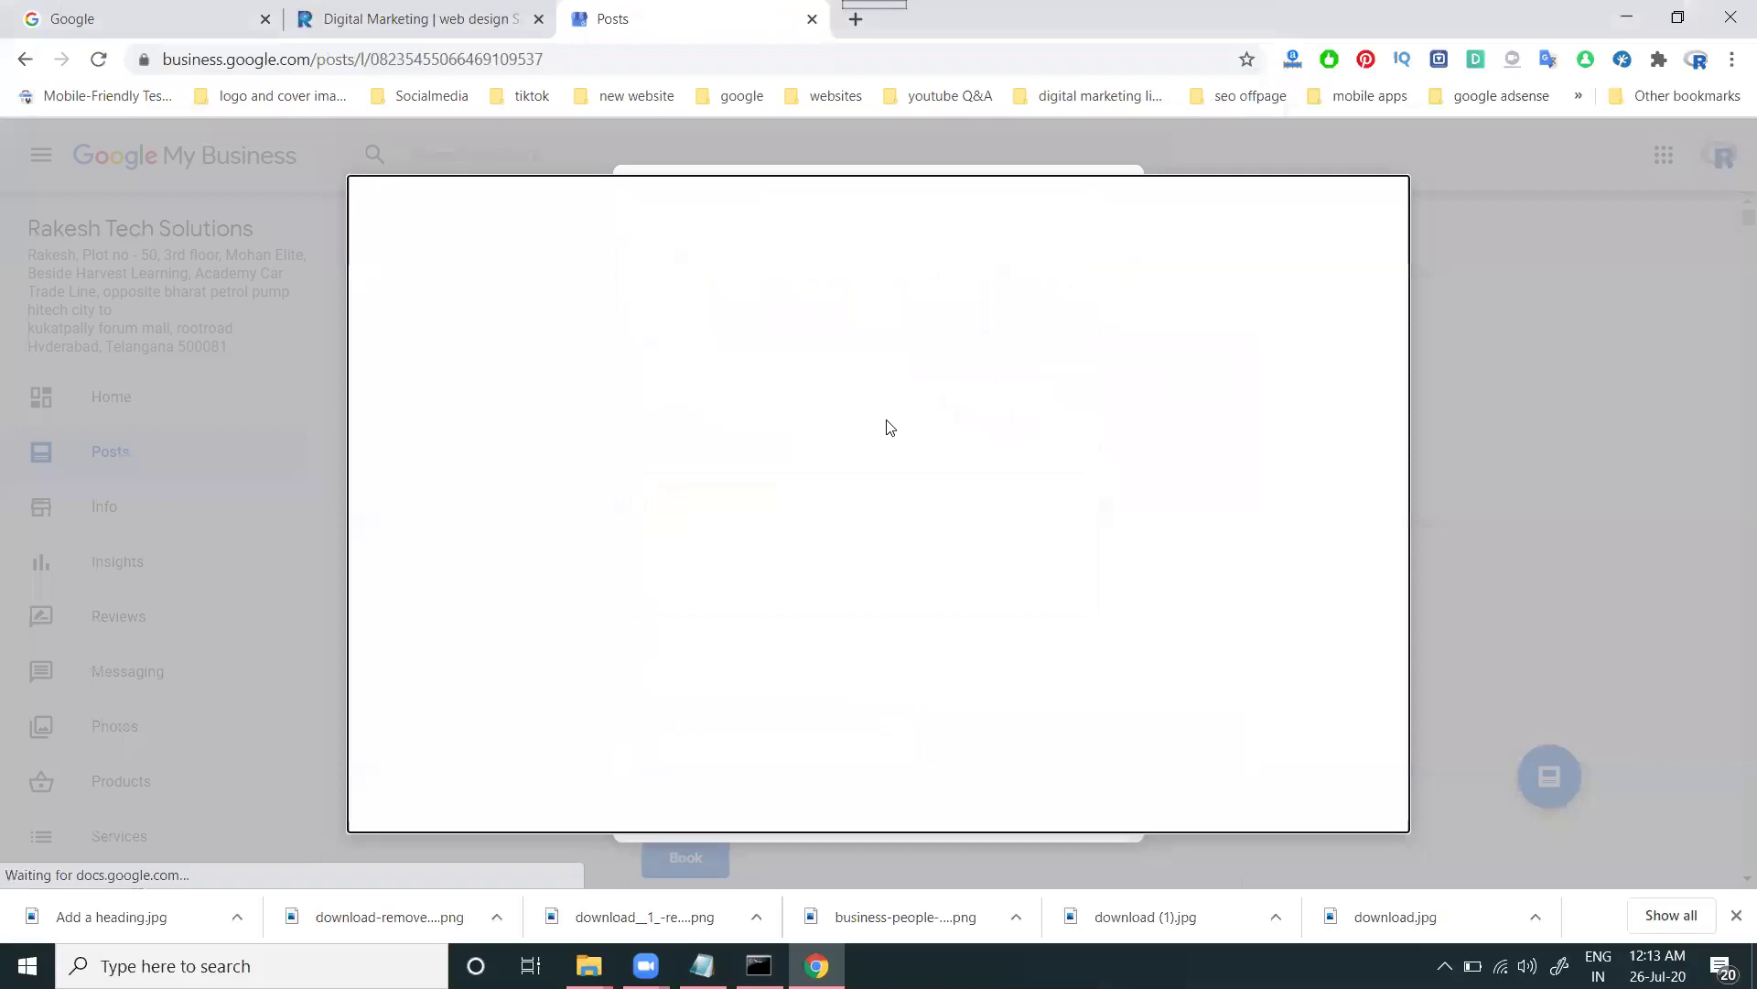
{"action": "left_click", "coordinate": [862, 562]}
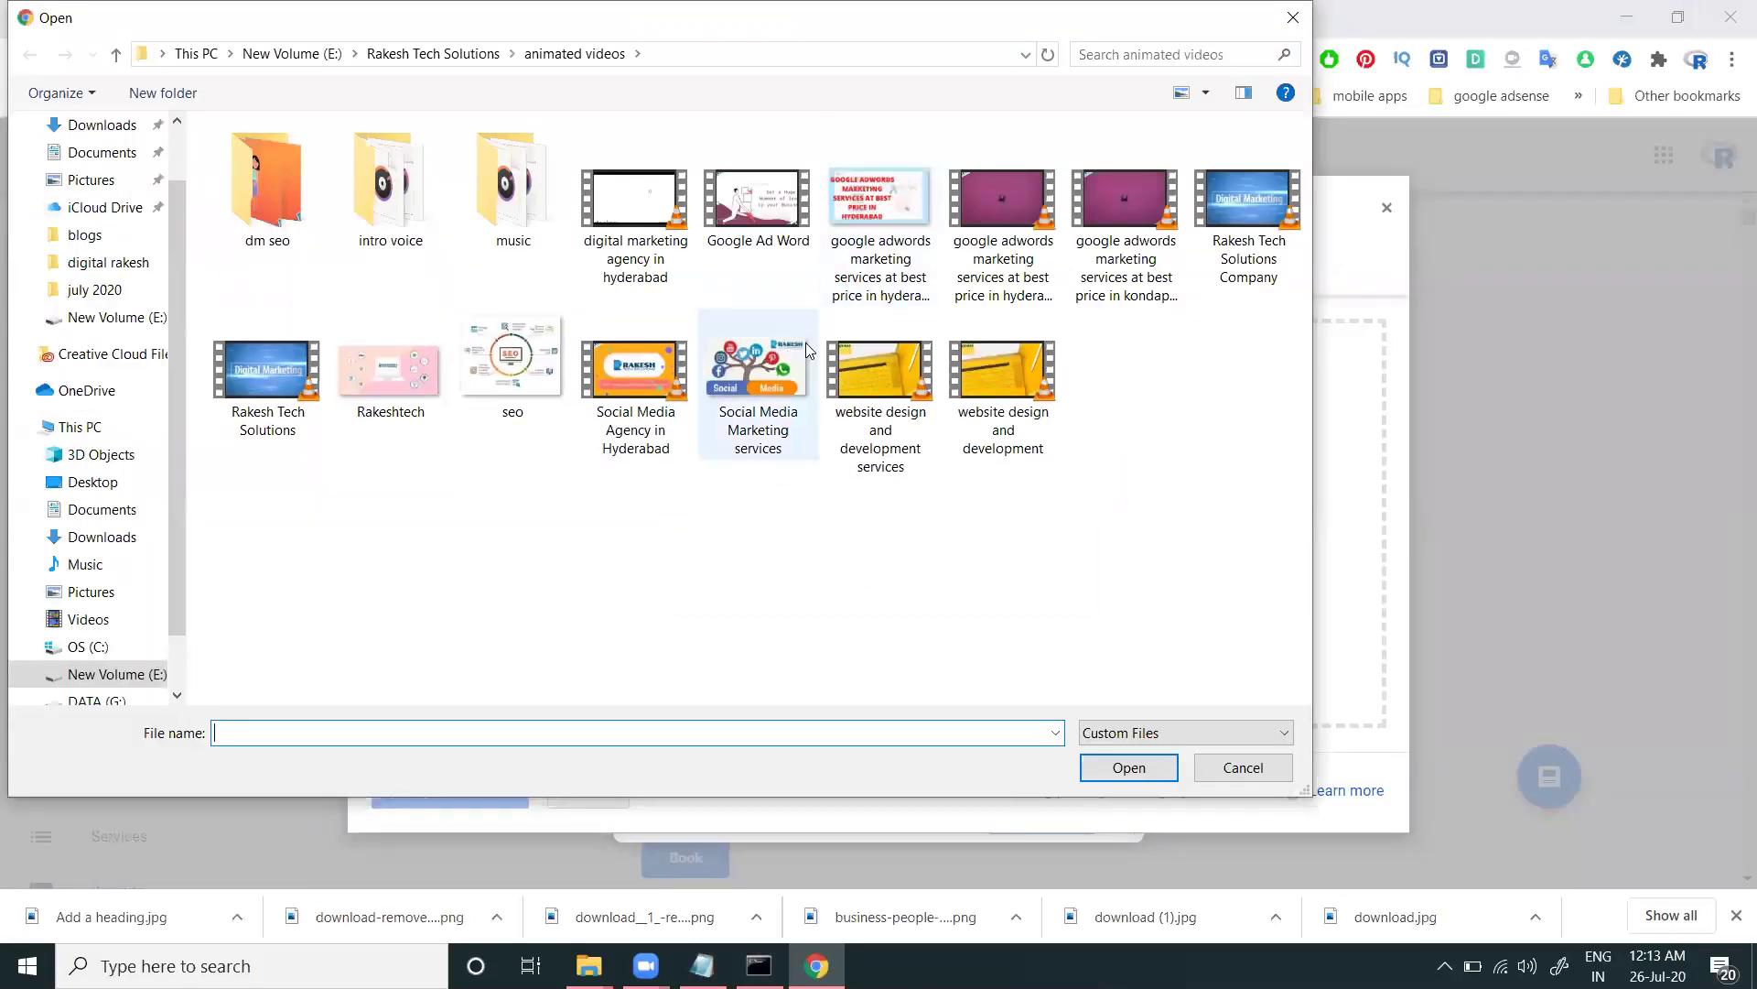
{"action": "left_click", "coordinate": [1016, 255]}
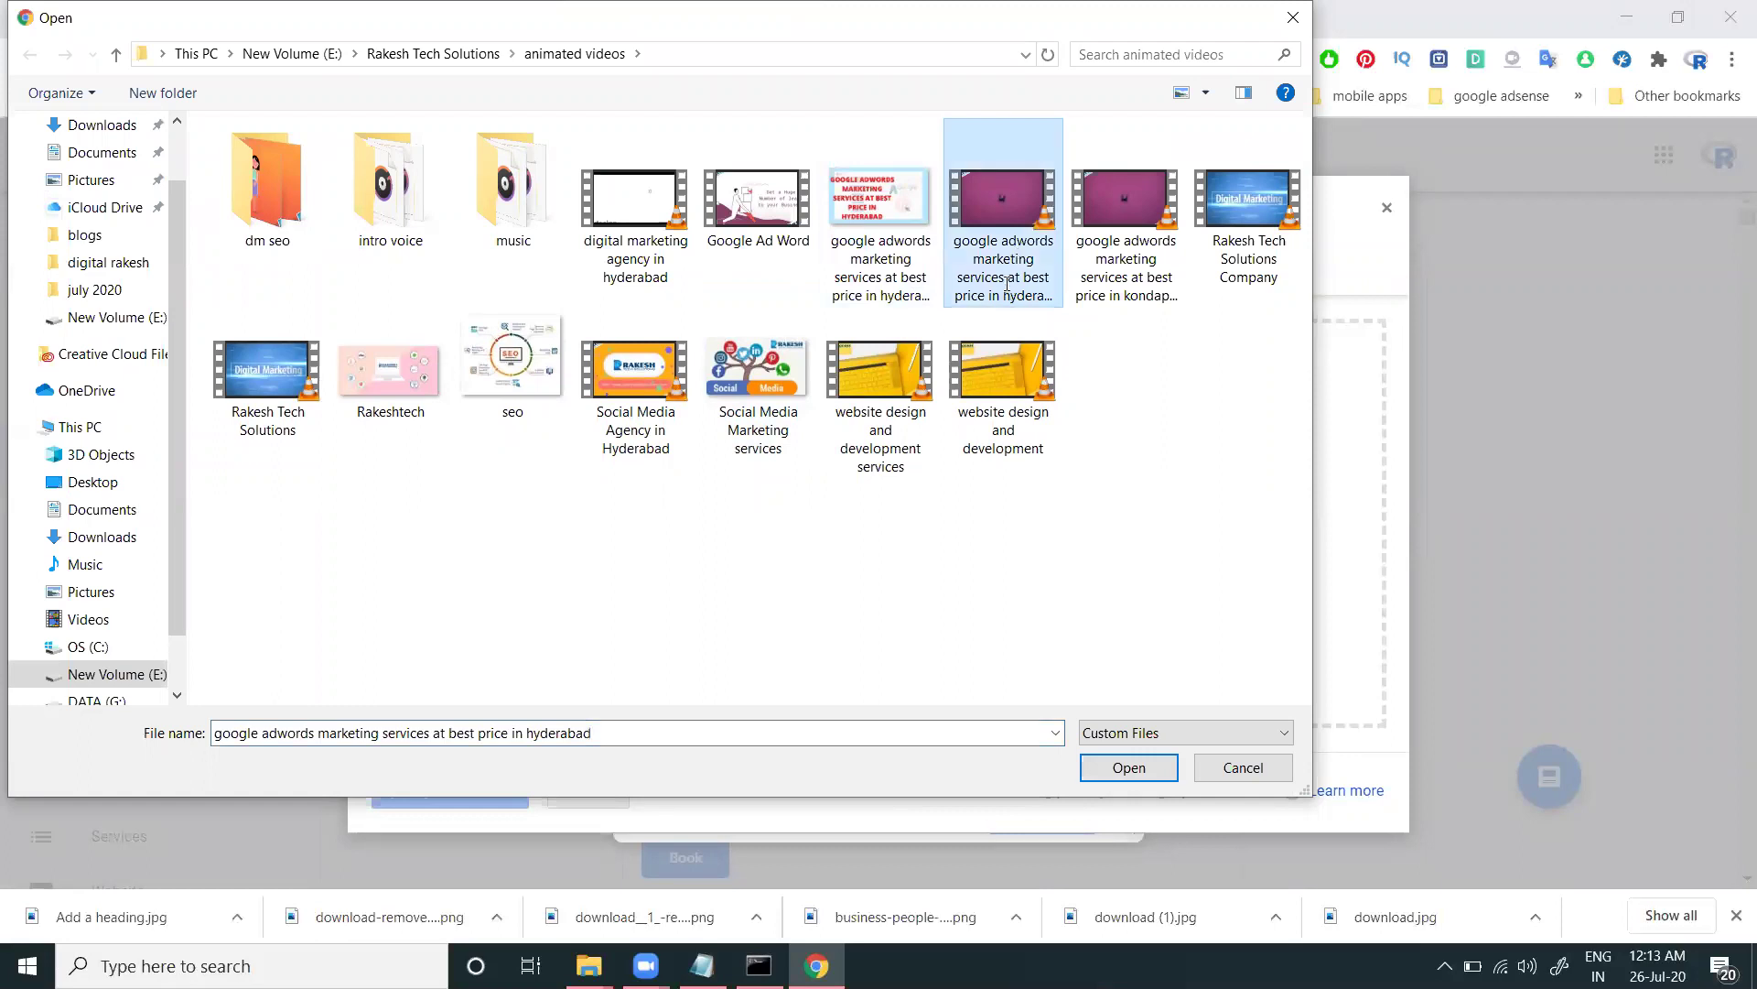
{"action": "left_click", "coordinate": [1006, 289]}
{"action": "double_click", "coordinate": [976, 199]}
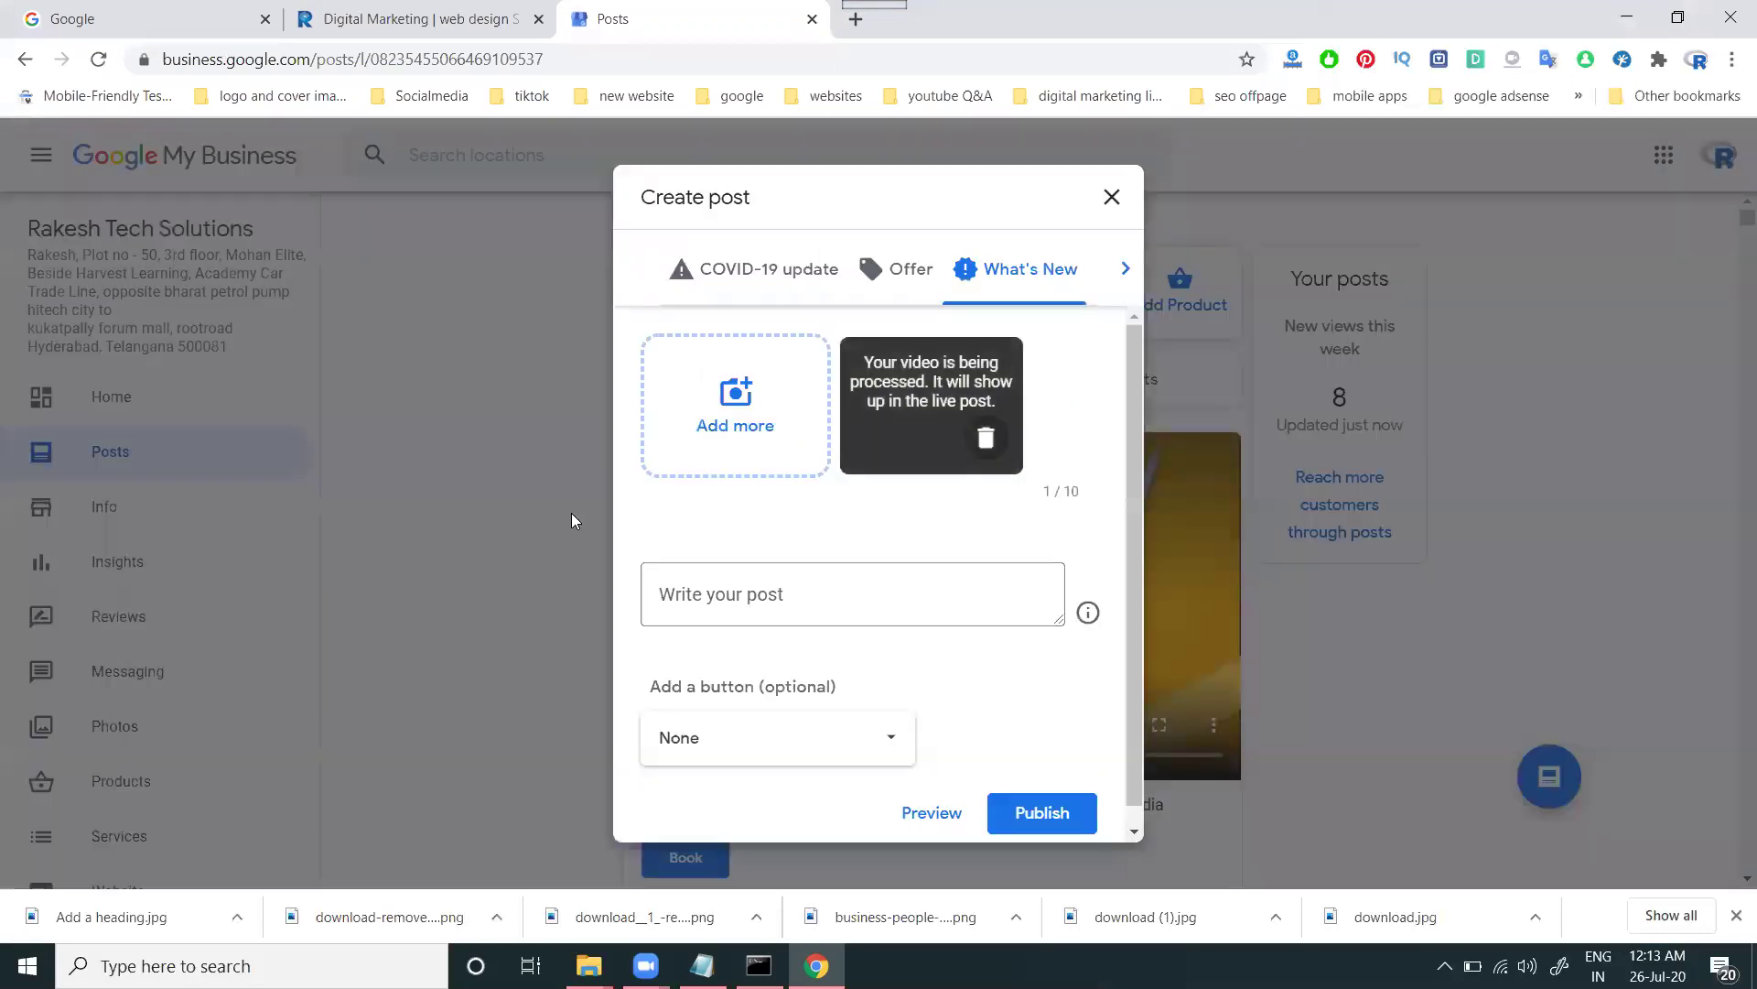
Fill the post text with the copied title ending in "price in hyderabad" and add a Book button
{"action": "left_click", "coordinate": [745, 600]}
{"action": "key", "text": "ctrl+v"}
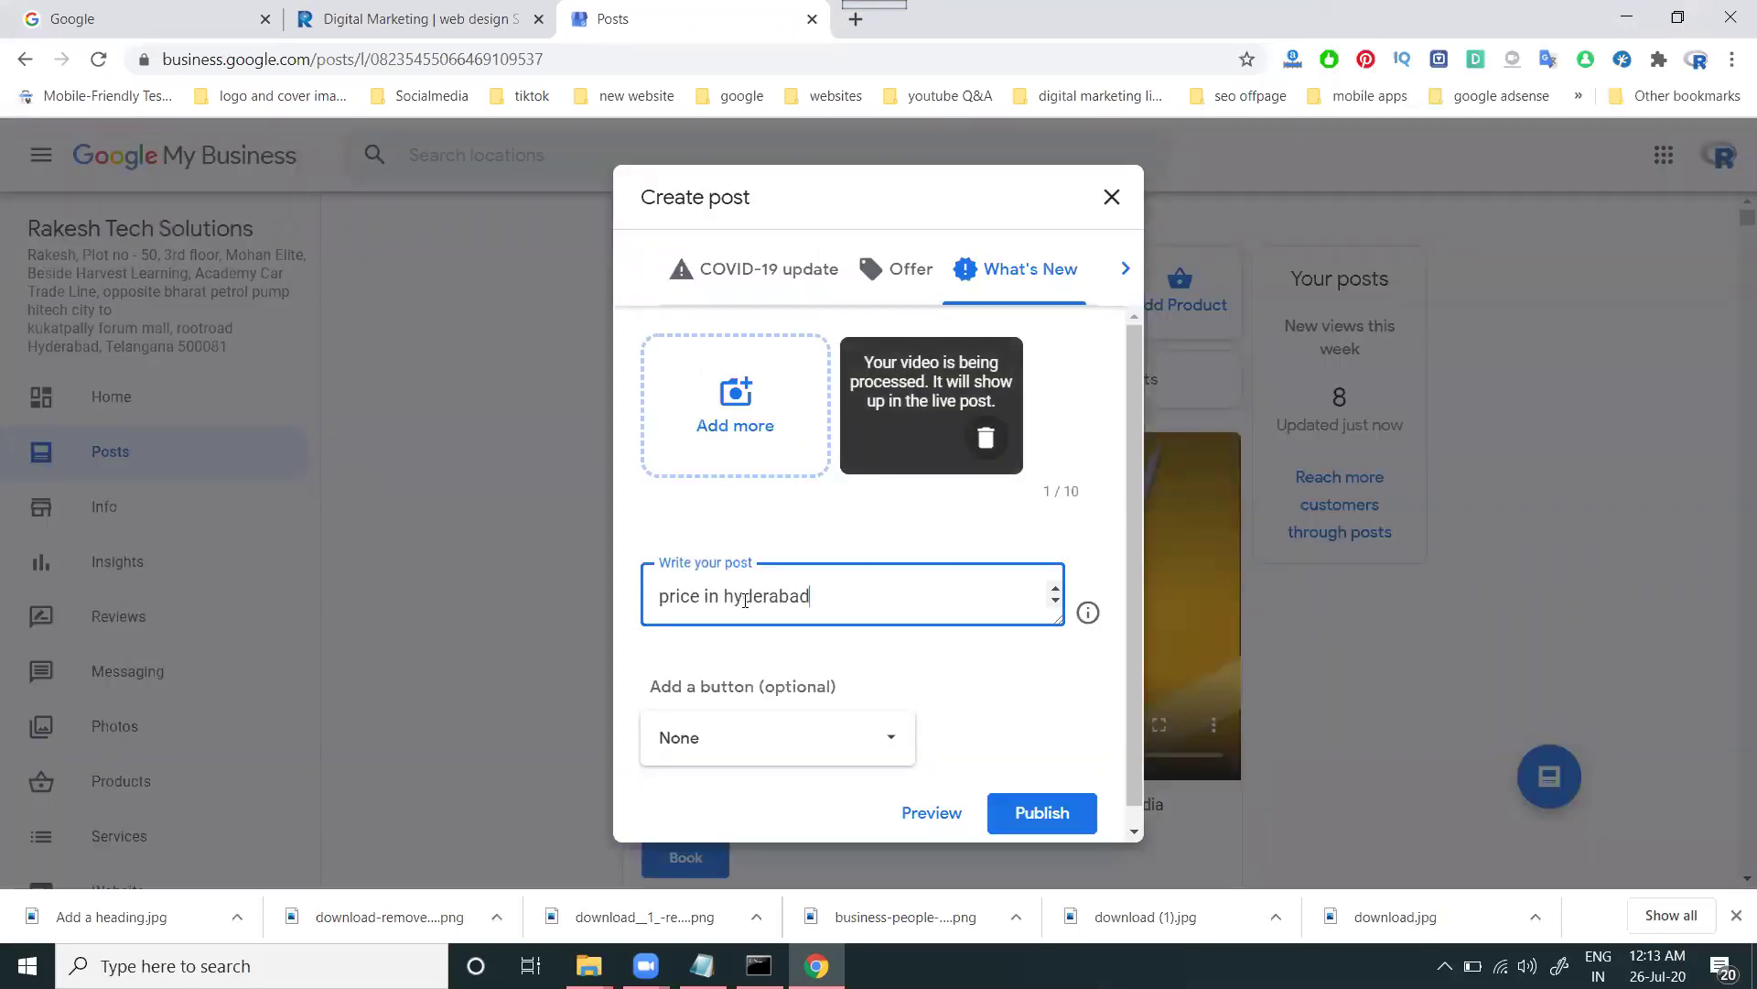
{"action": "left_click", "coordinate": [737, 746]}
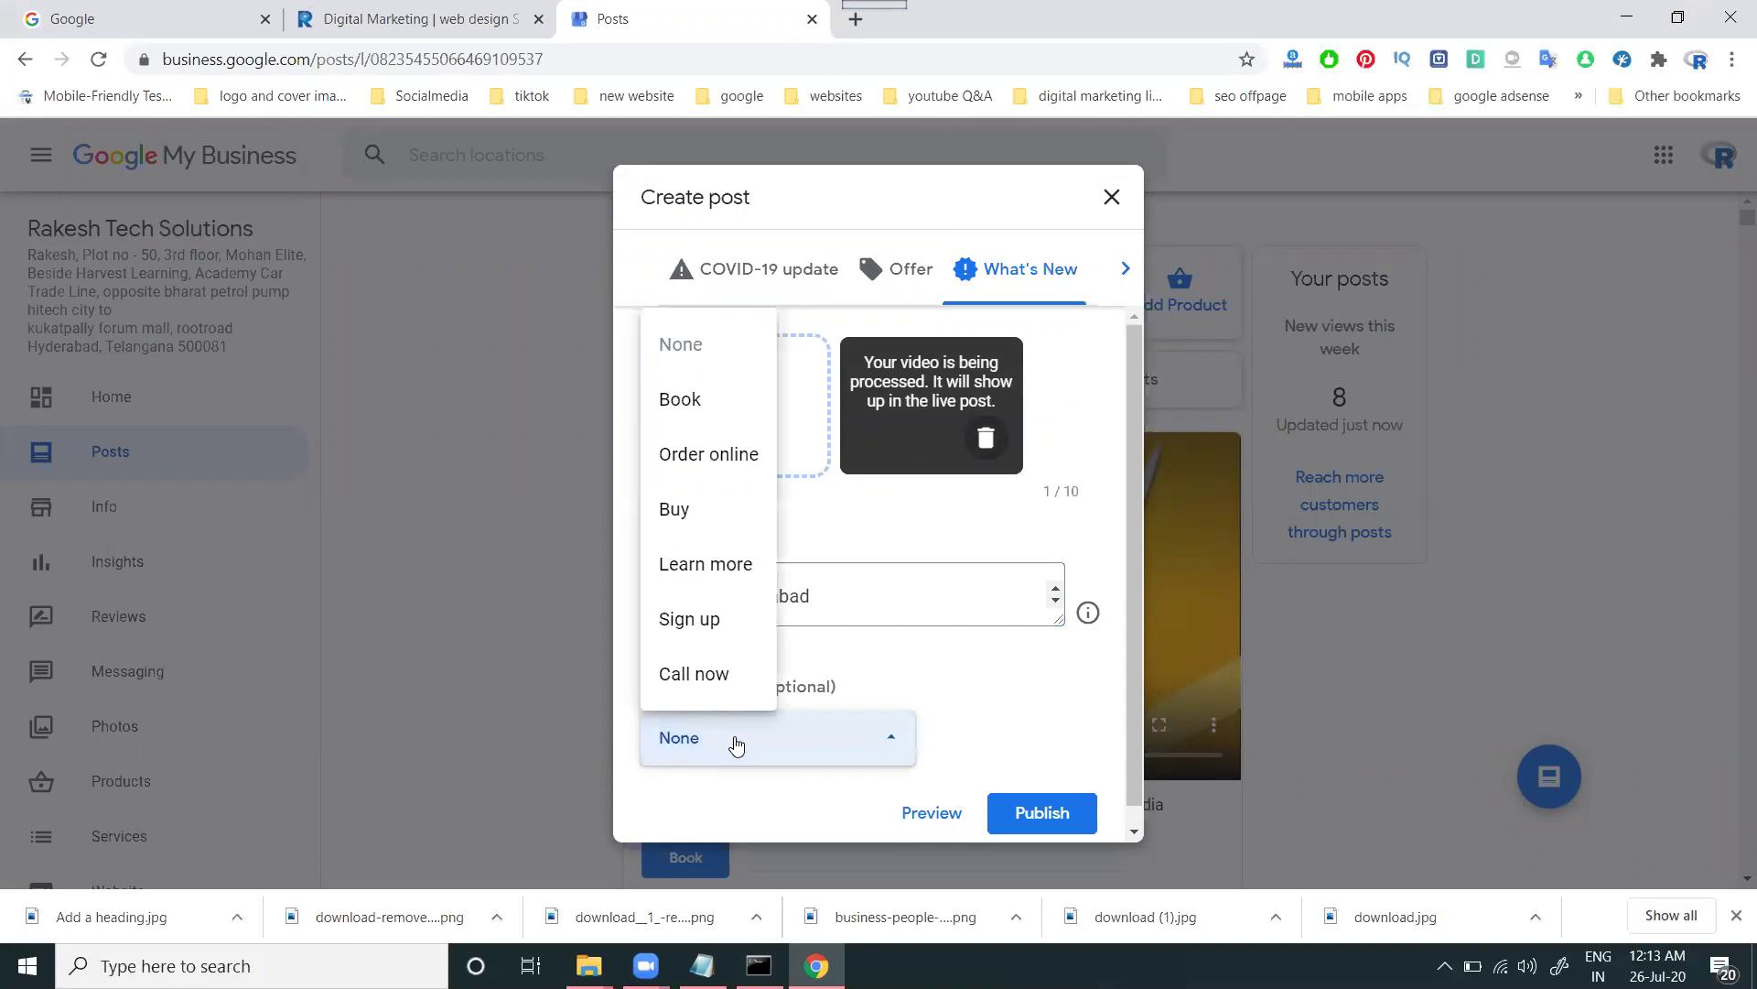
{"action": "left_click", "coordinate": [676, 402]}
{"action": "left_click", "coordinate": [448, 24]}
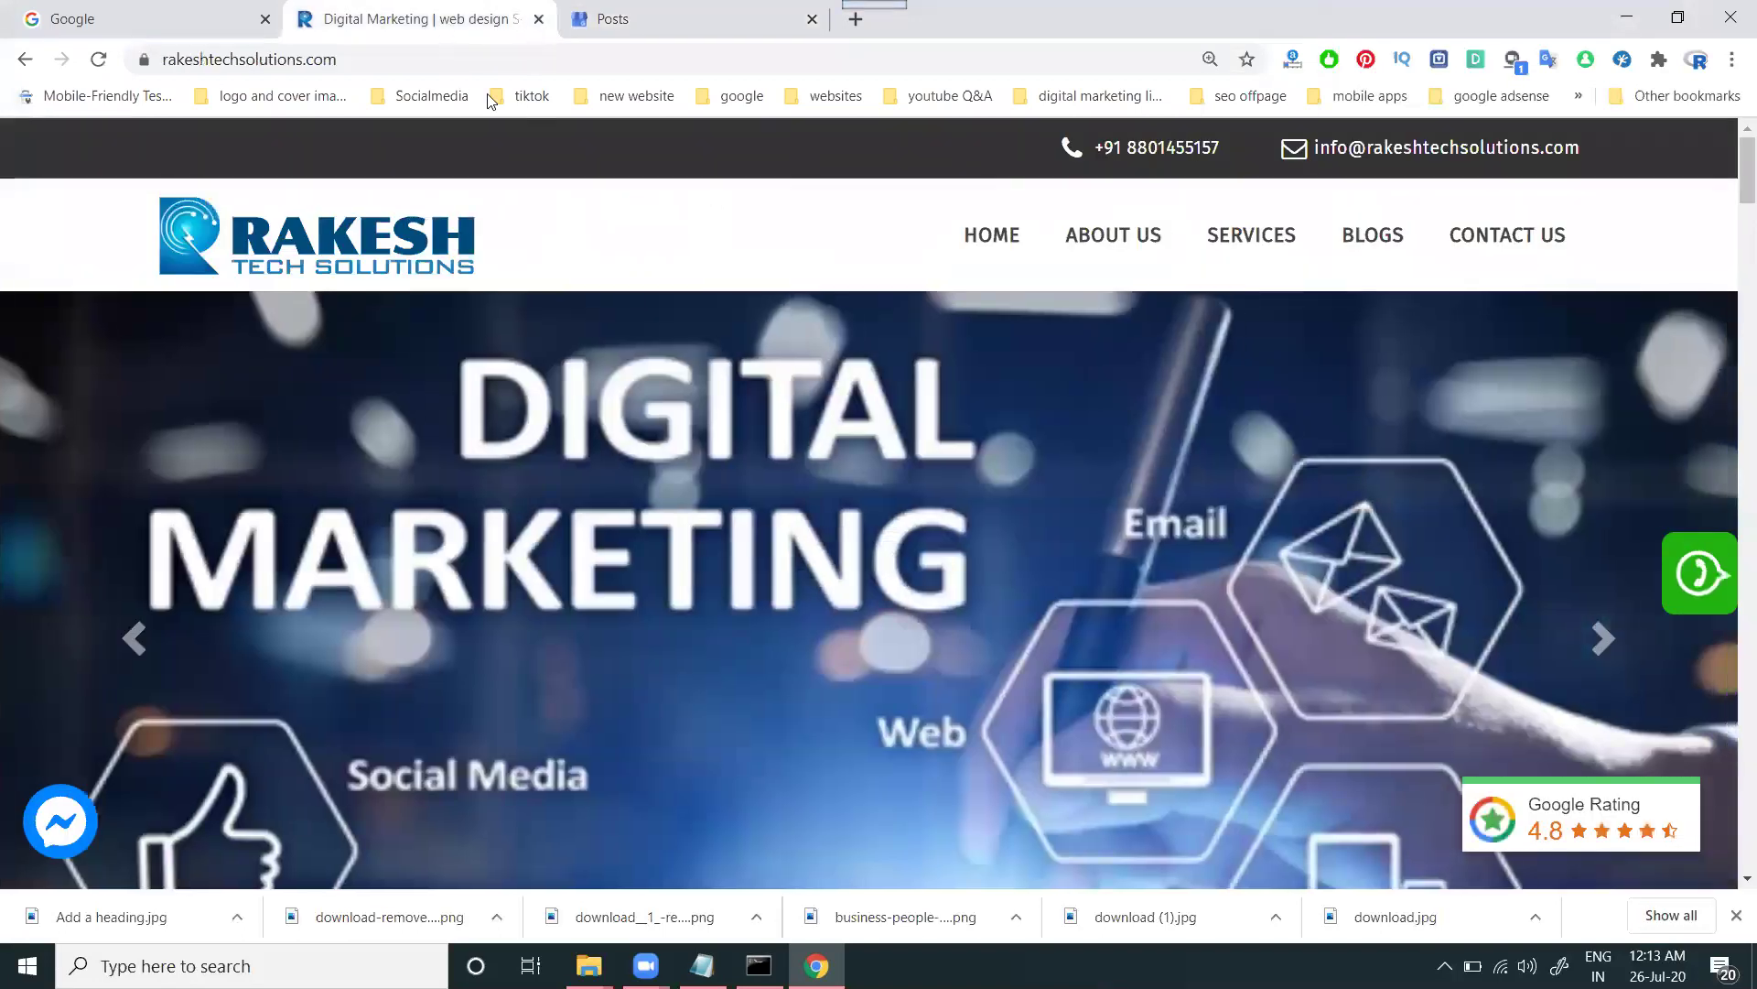
{"action": "left_click", "coordinate": [462, 62]}
{"action": "key", "text": "ctrl+c"}
{"action": "left_click", "coordinate": [641, 19]}
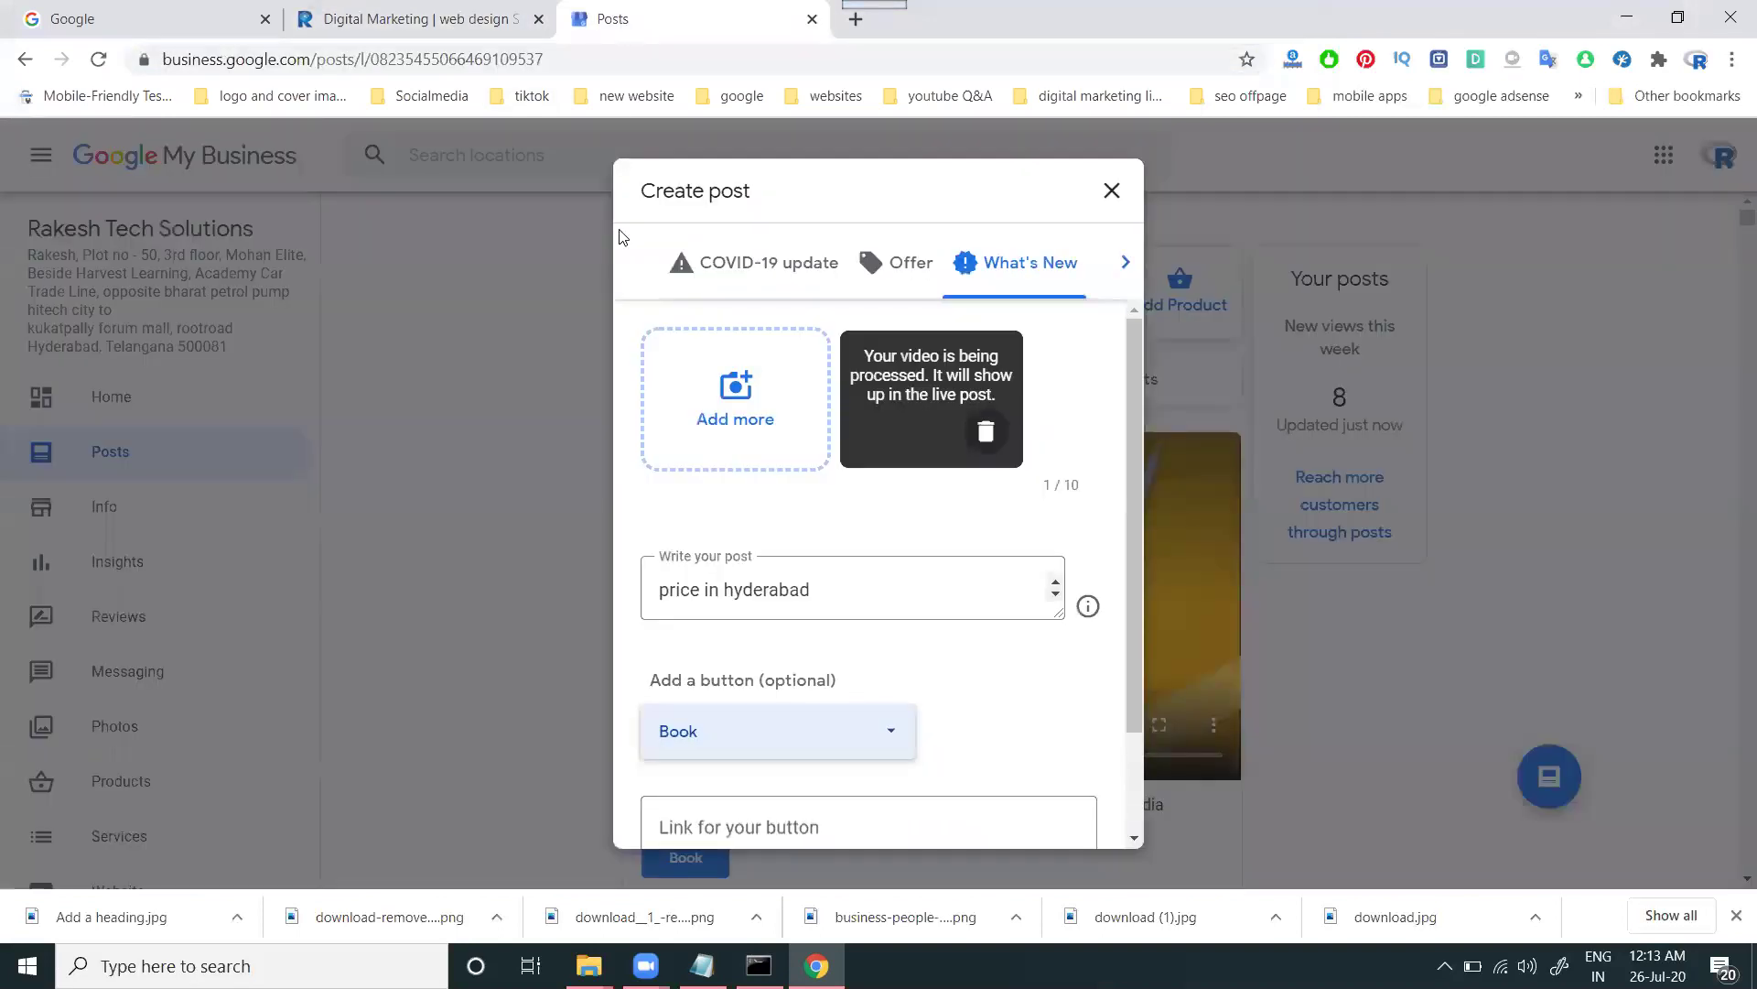
{"action": "left_click", "coordinate": [724, 821]}
{"action": "key", "text": "ctrl+v"}
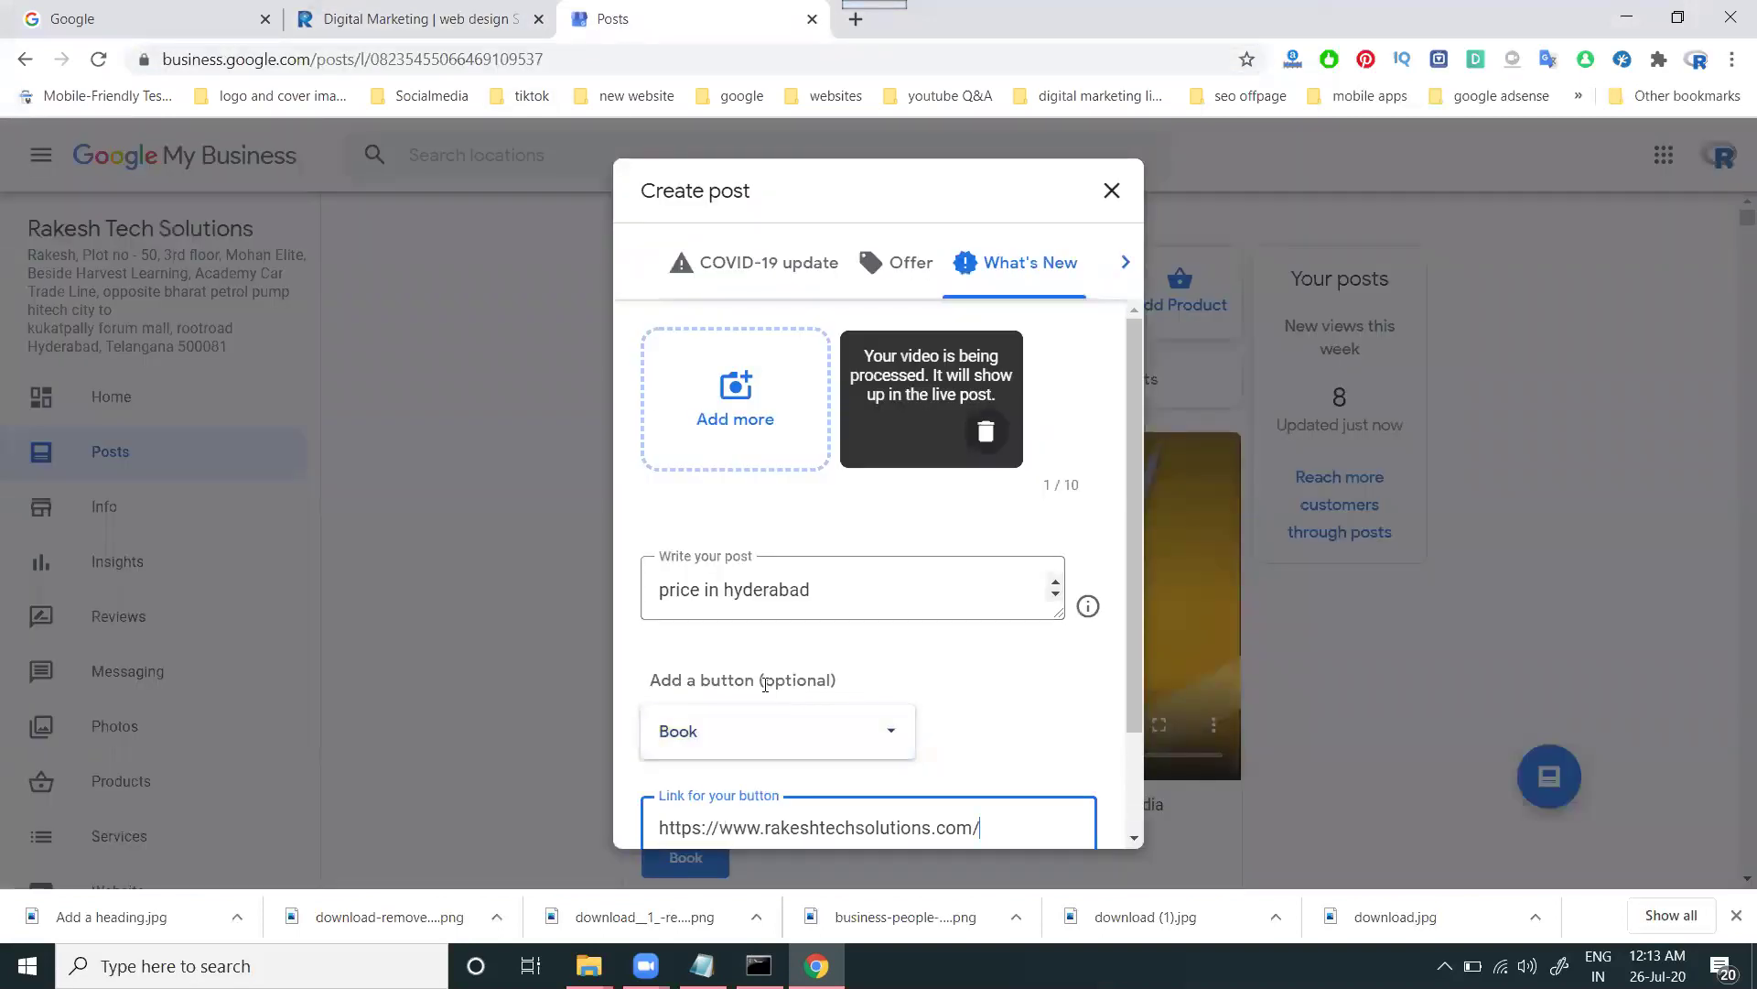
Publish the What's New post with the AdWords video and Book link
{"action": "scroll", "coordinate": [766, 684], "scroll_direction": "down", "scroll_amount": 3}
{"action": "left_click", "coordinate": [1068, 798]}
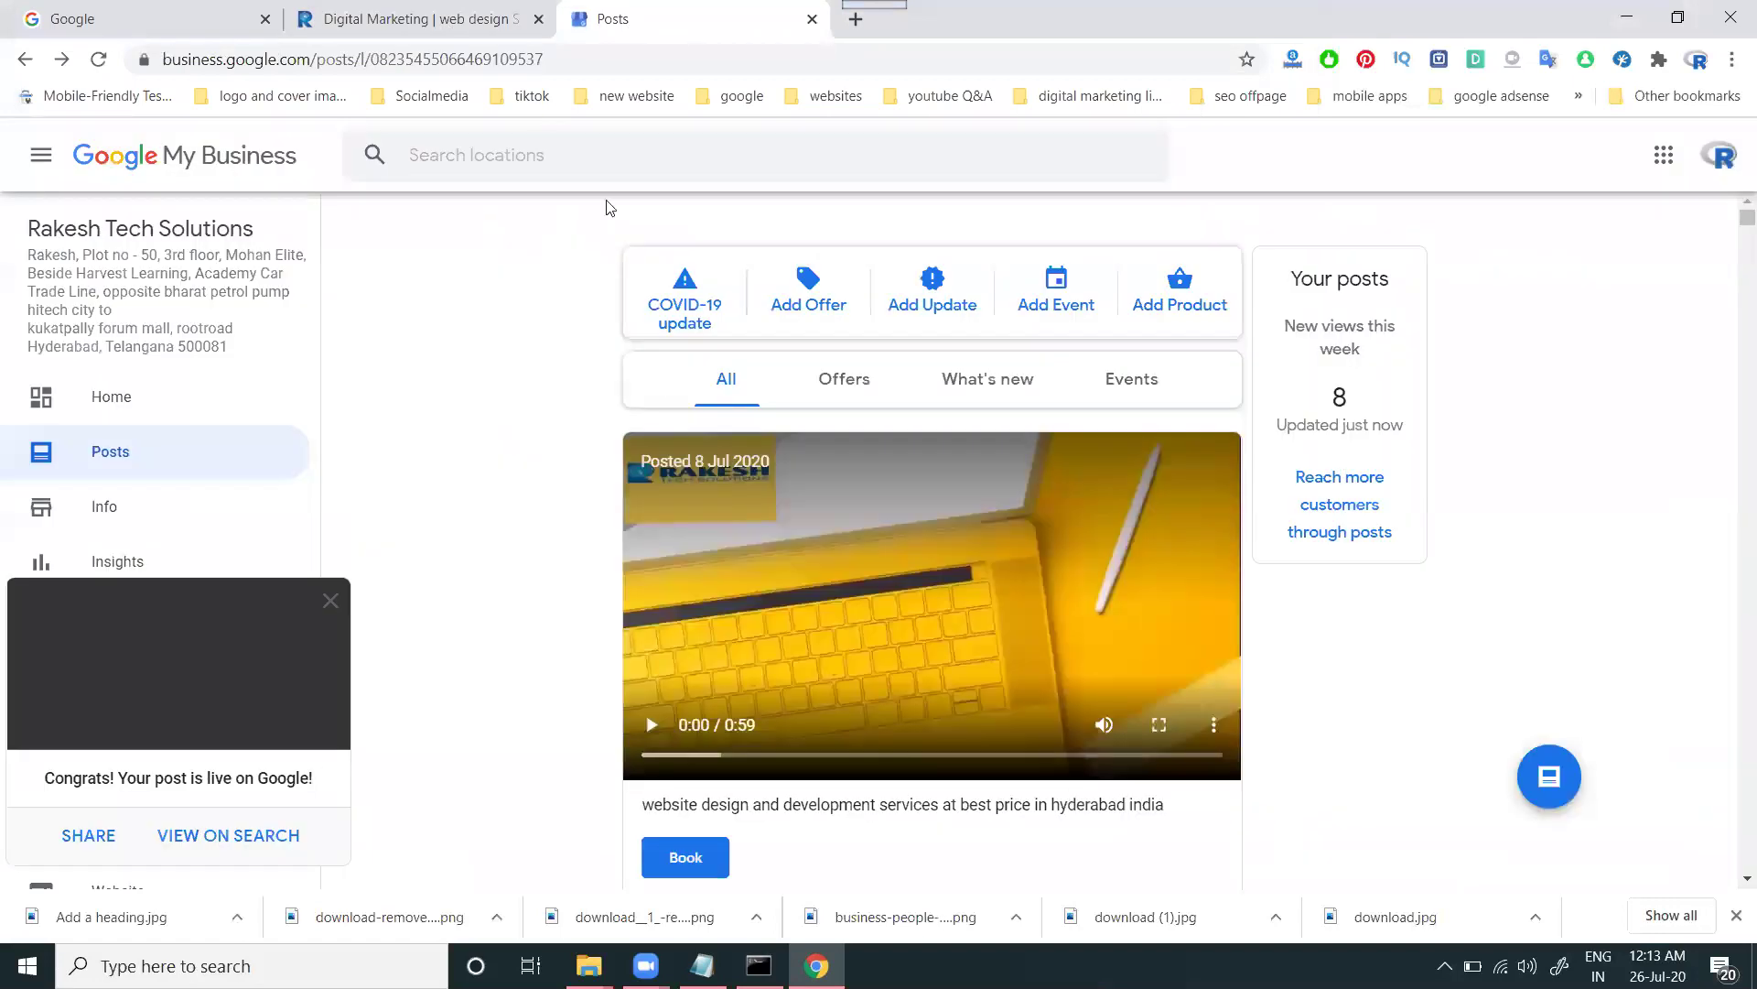
On the company website, open the hosting server service page from the list of services
{"action": "left_click", "coordinate": [476, 20]}
{"action": "left_click", "coordinate": [1231, 239]}
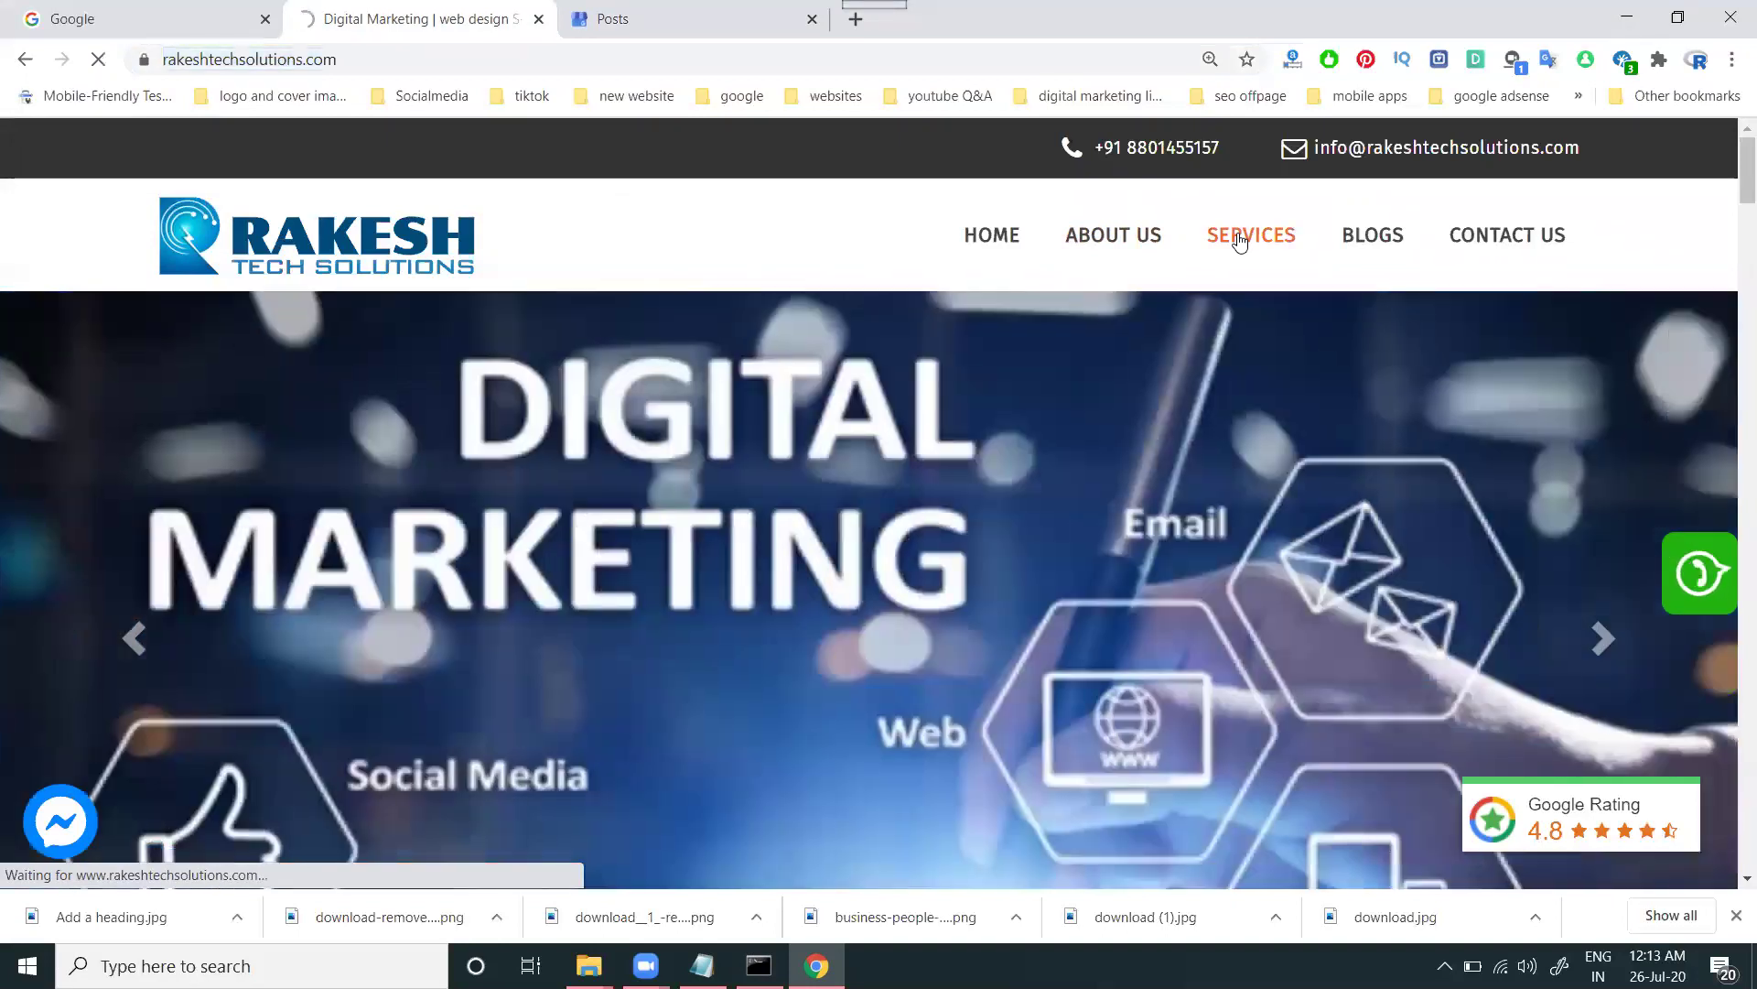
{"action": "left_click", "coordinate": [1239, 240]}
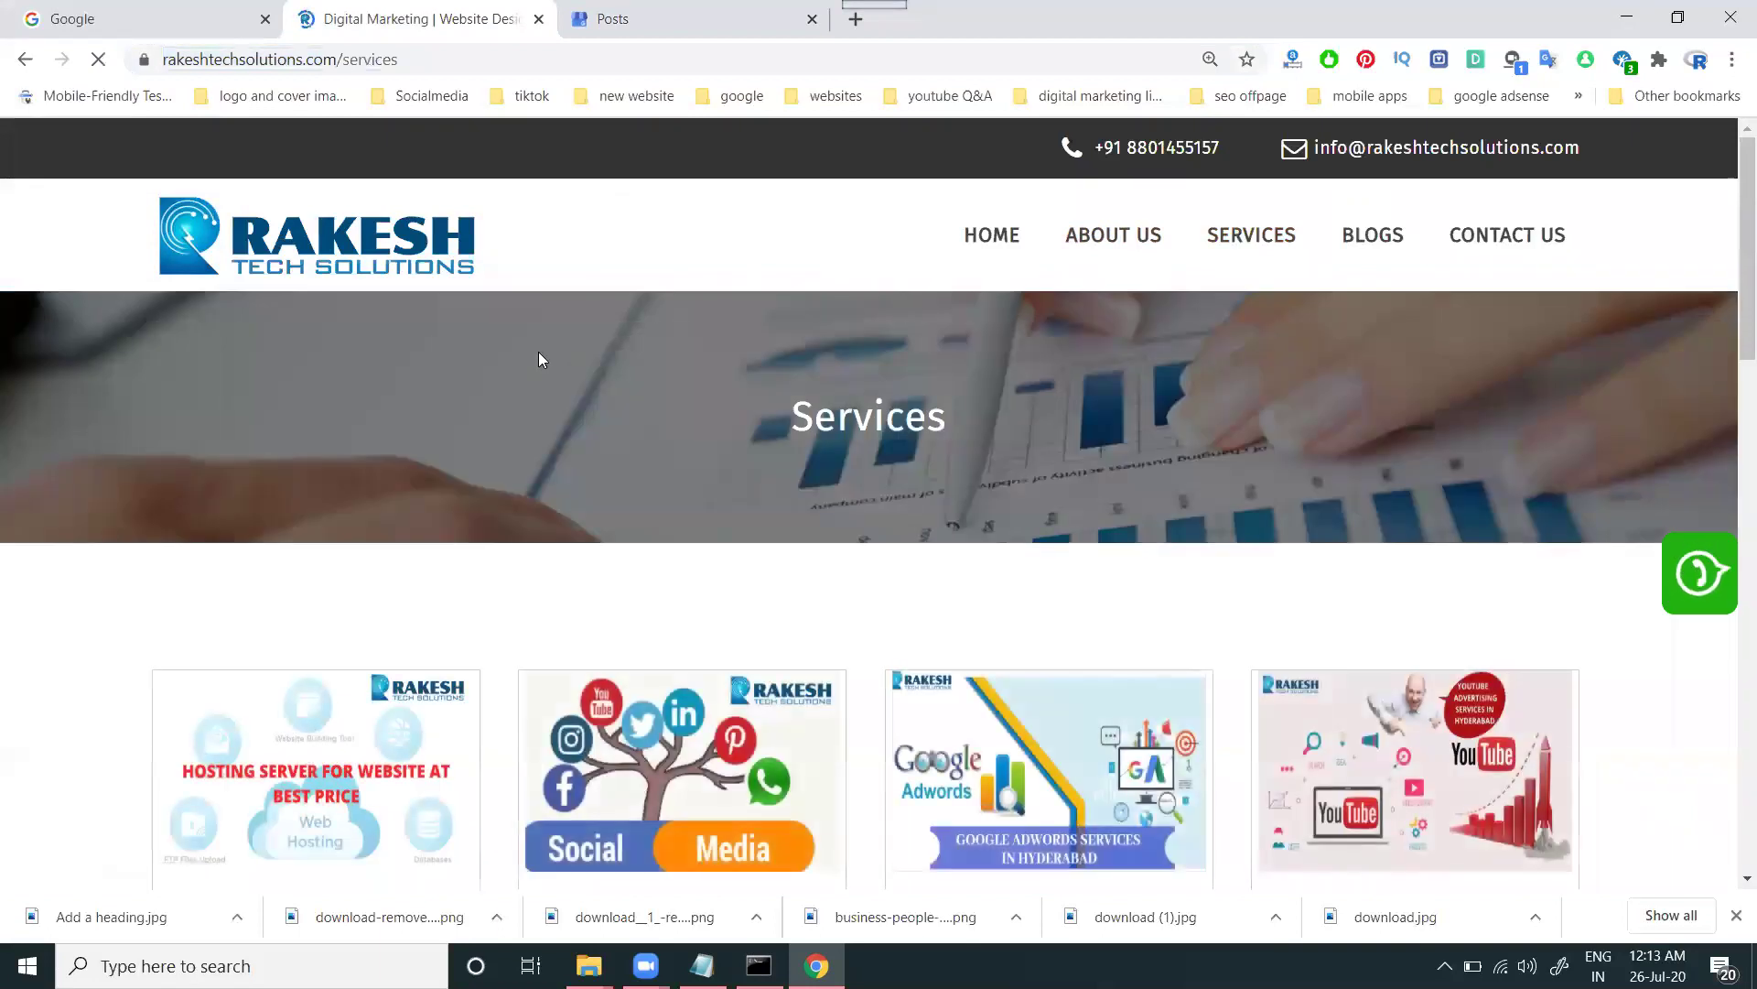
{"action": "scroll", "coordinate": [540, 359], "scroll_direction": "down", "scroll_amount": 5}
{"action": "left_click", "coordinate": [343, 463]}
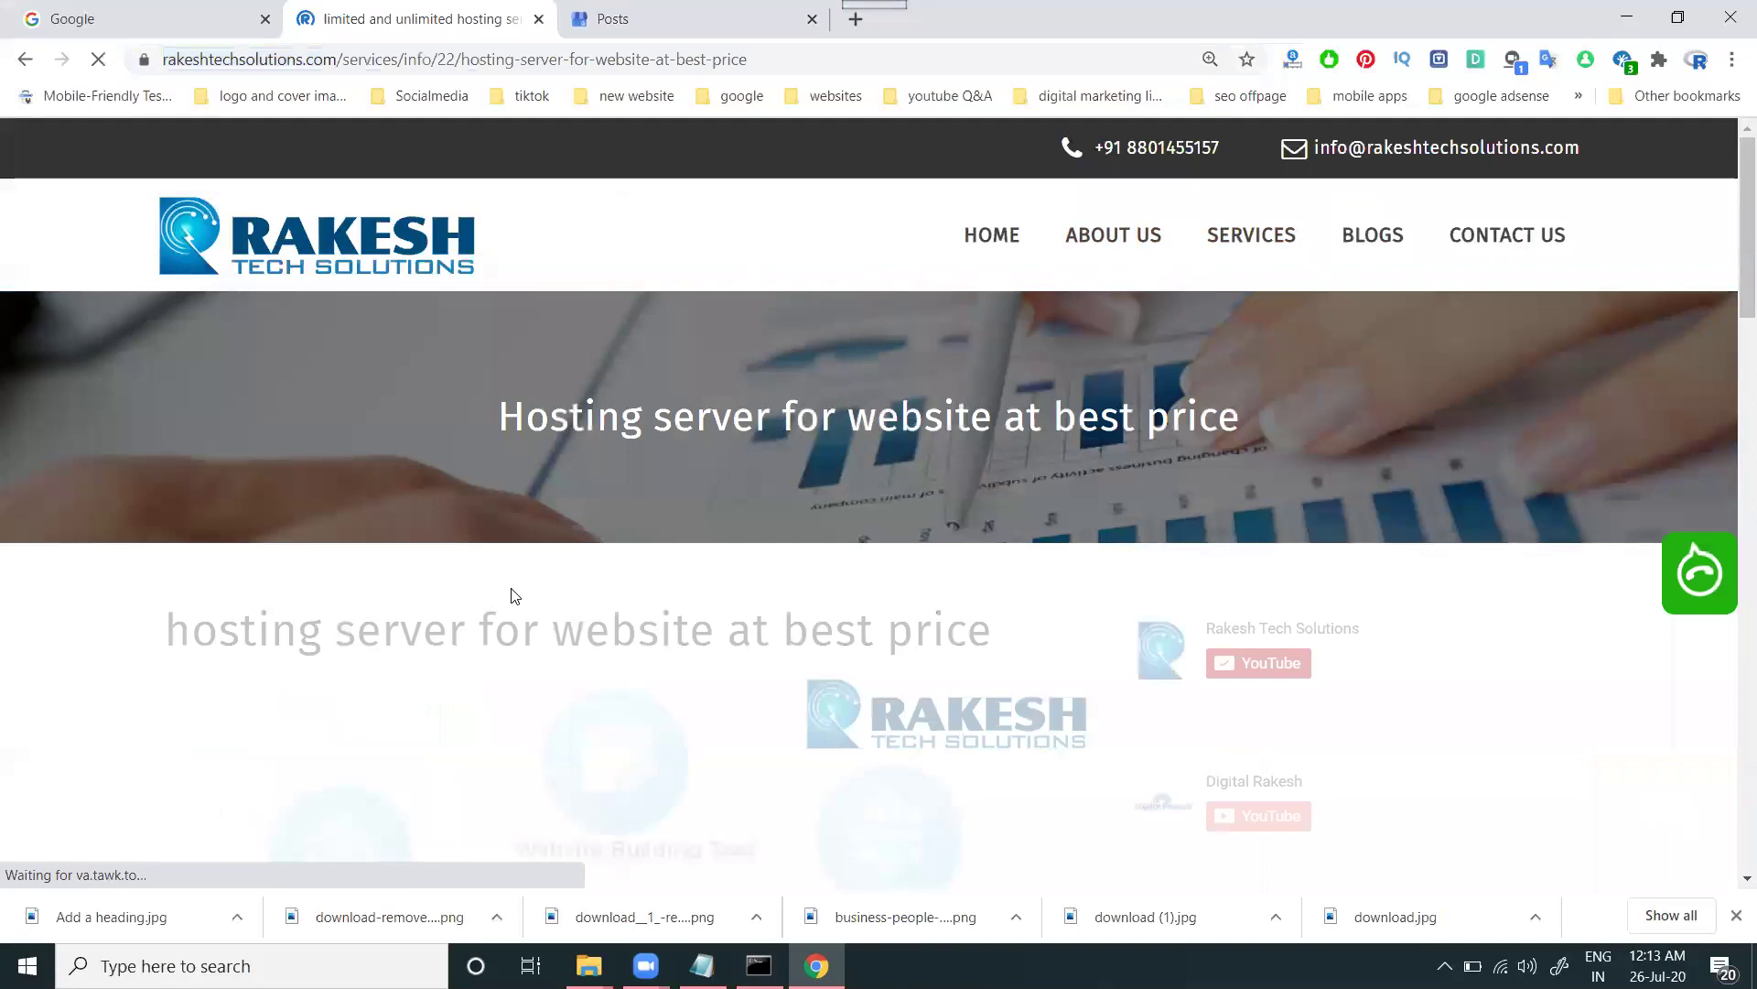
Copy the page title "hosting server for website at best price" and save the web hosting image as a JPG under that name
{"action": "triple_click", "coordinate": [513, 622]}
{"action": "scroll", "coordinate": [441, 492], "scroll_direction": "down", "scroll_amount": 5}
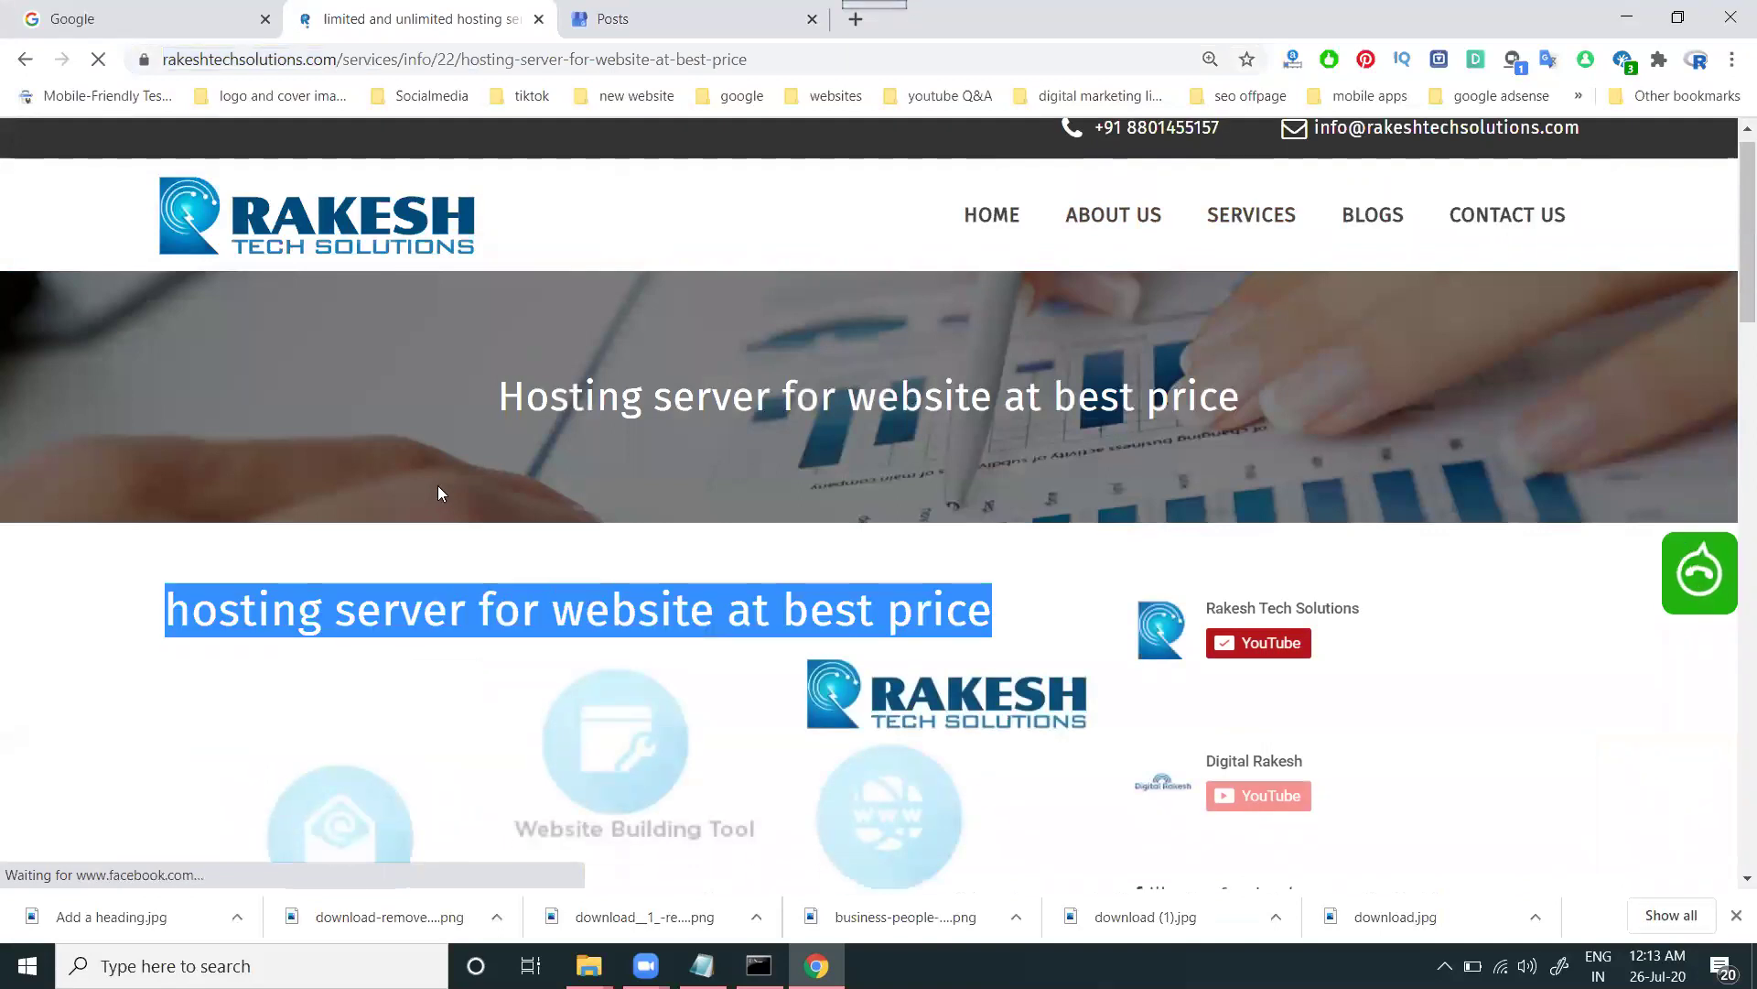
{"action": "right_click", "coordinate": [495, 347]}
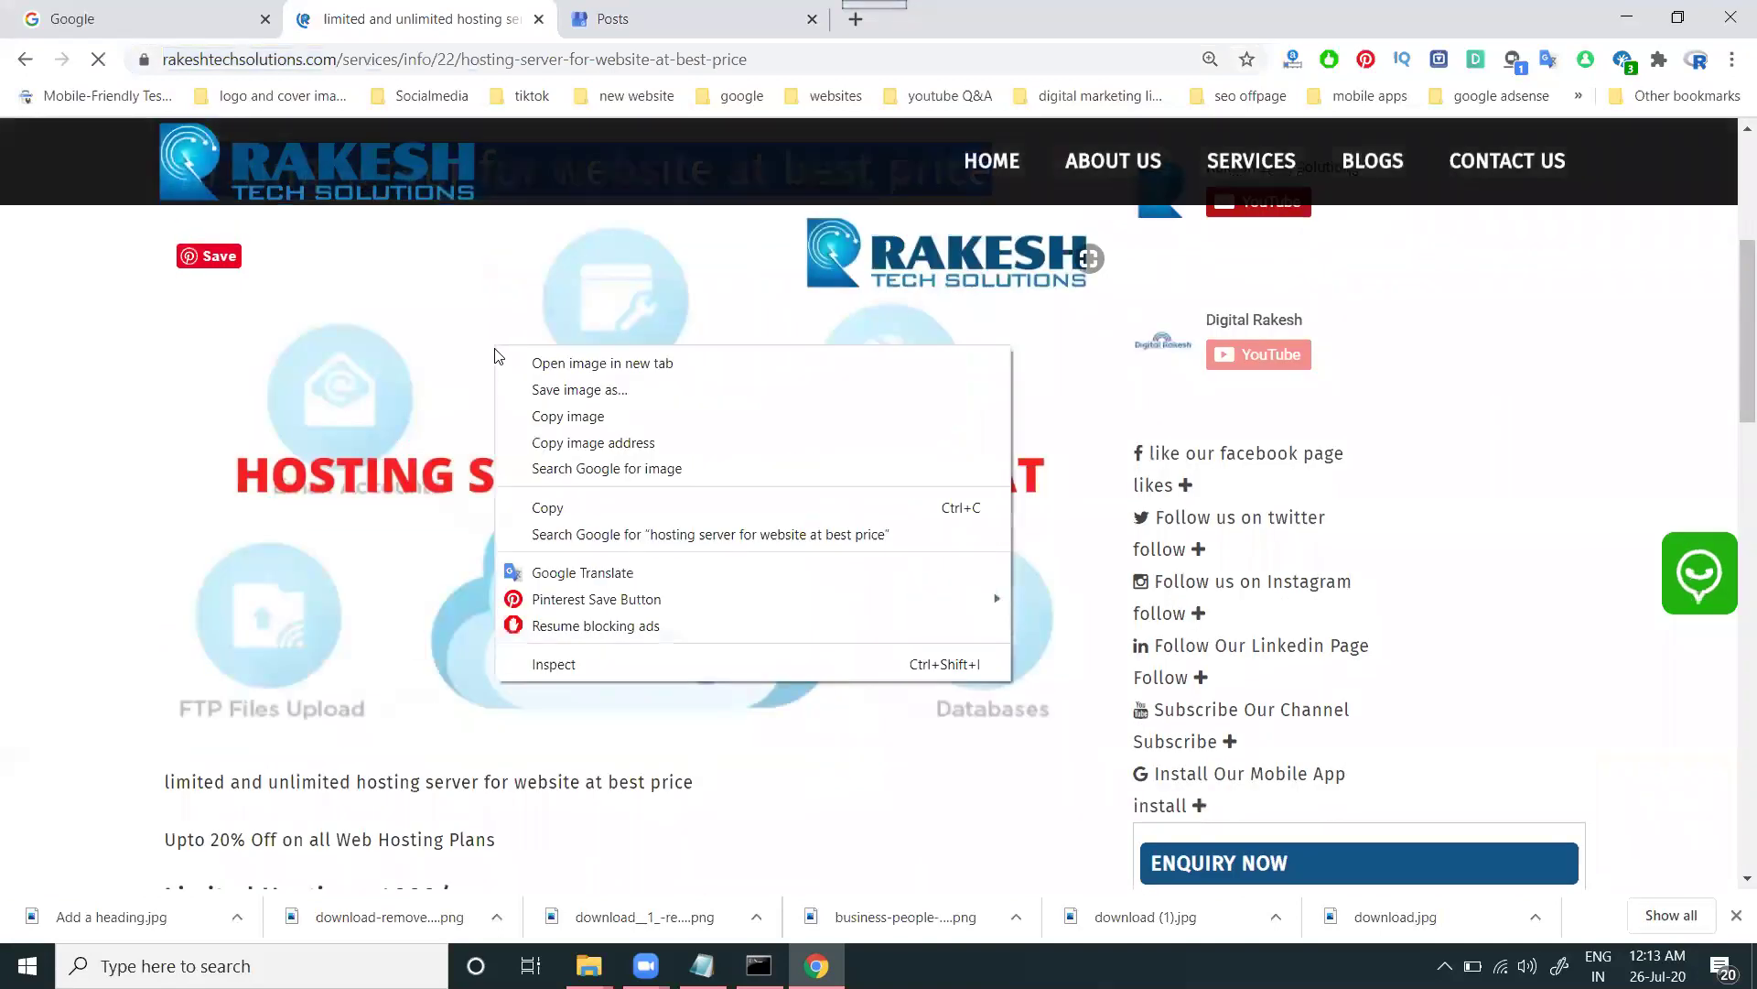
{"action": "left_click", "coordinate": [570, 413]}
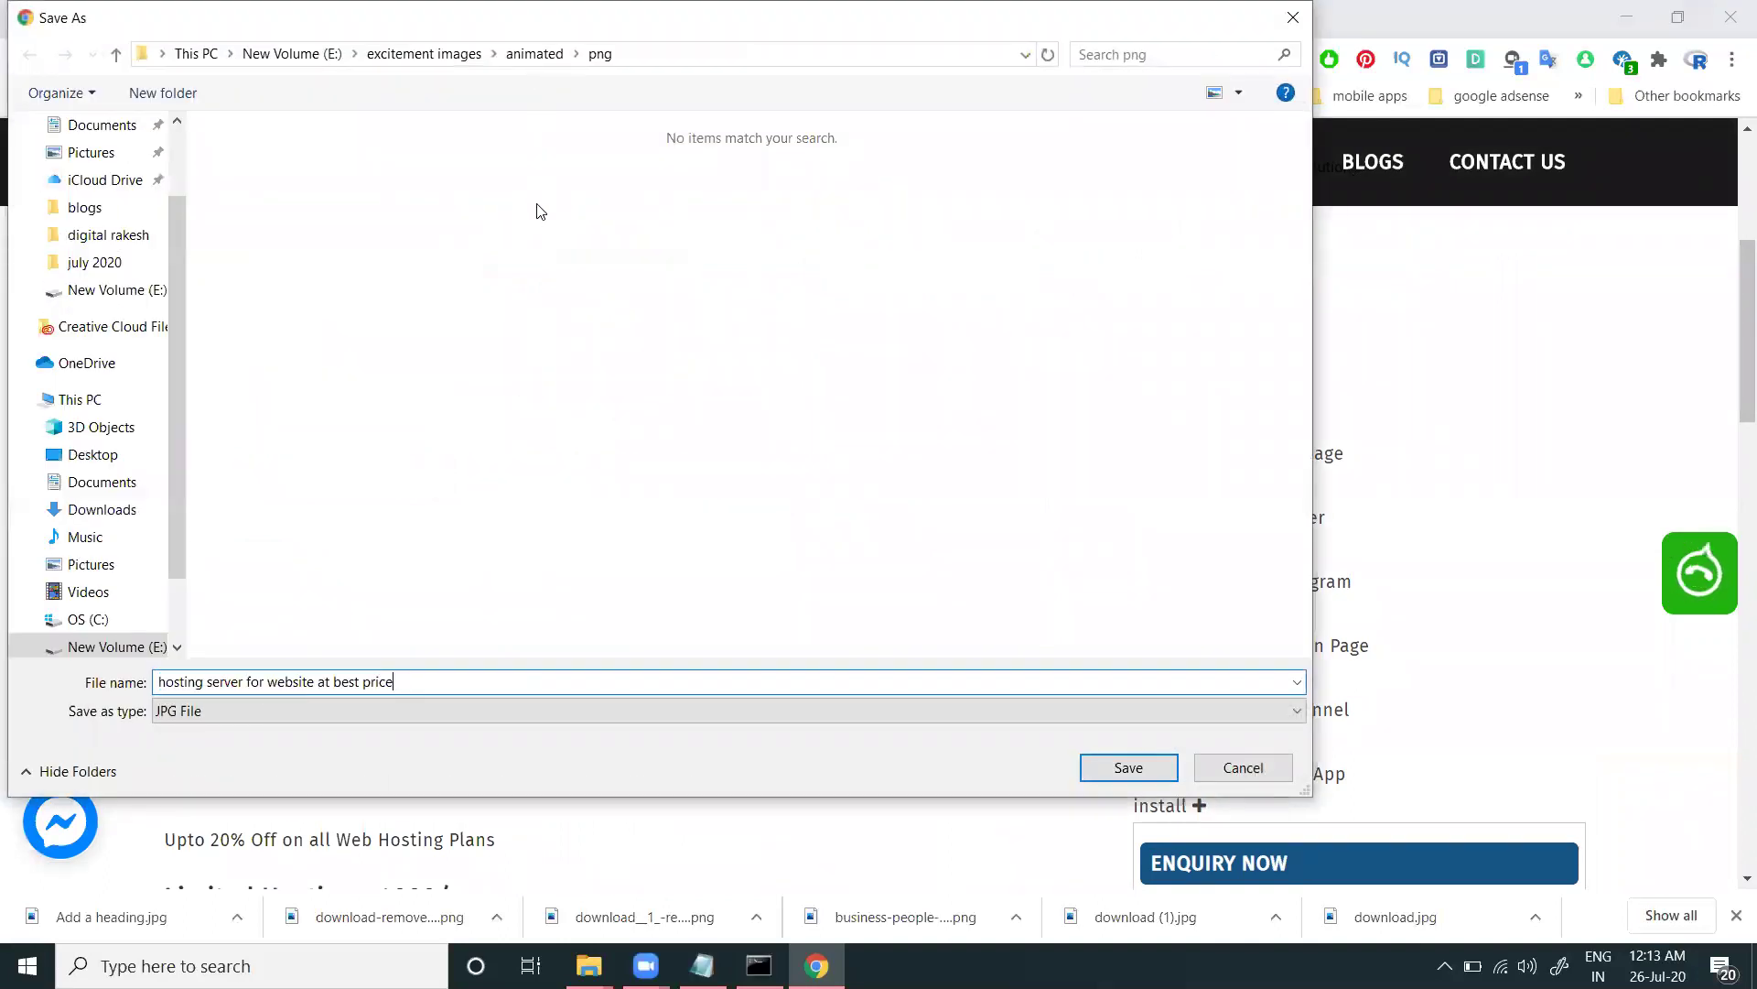
{"action": "left_click", "coordinate": [1135, 769]}
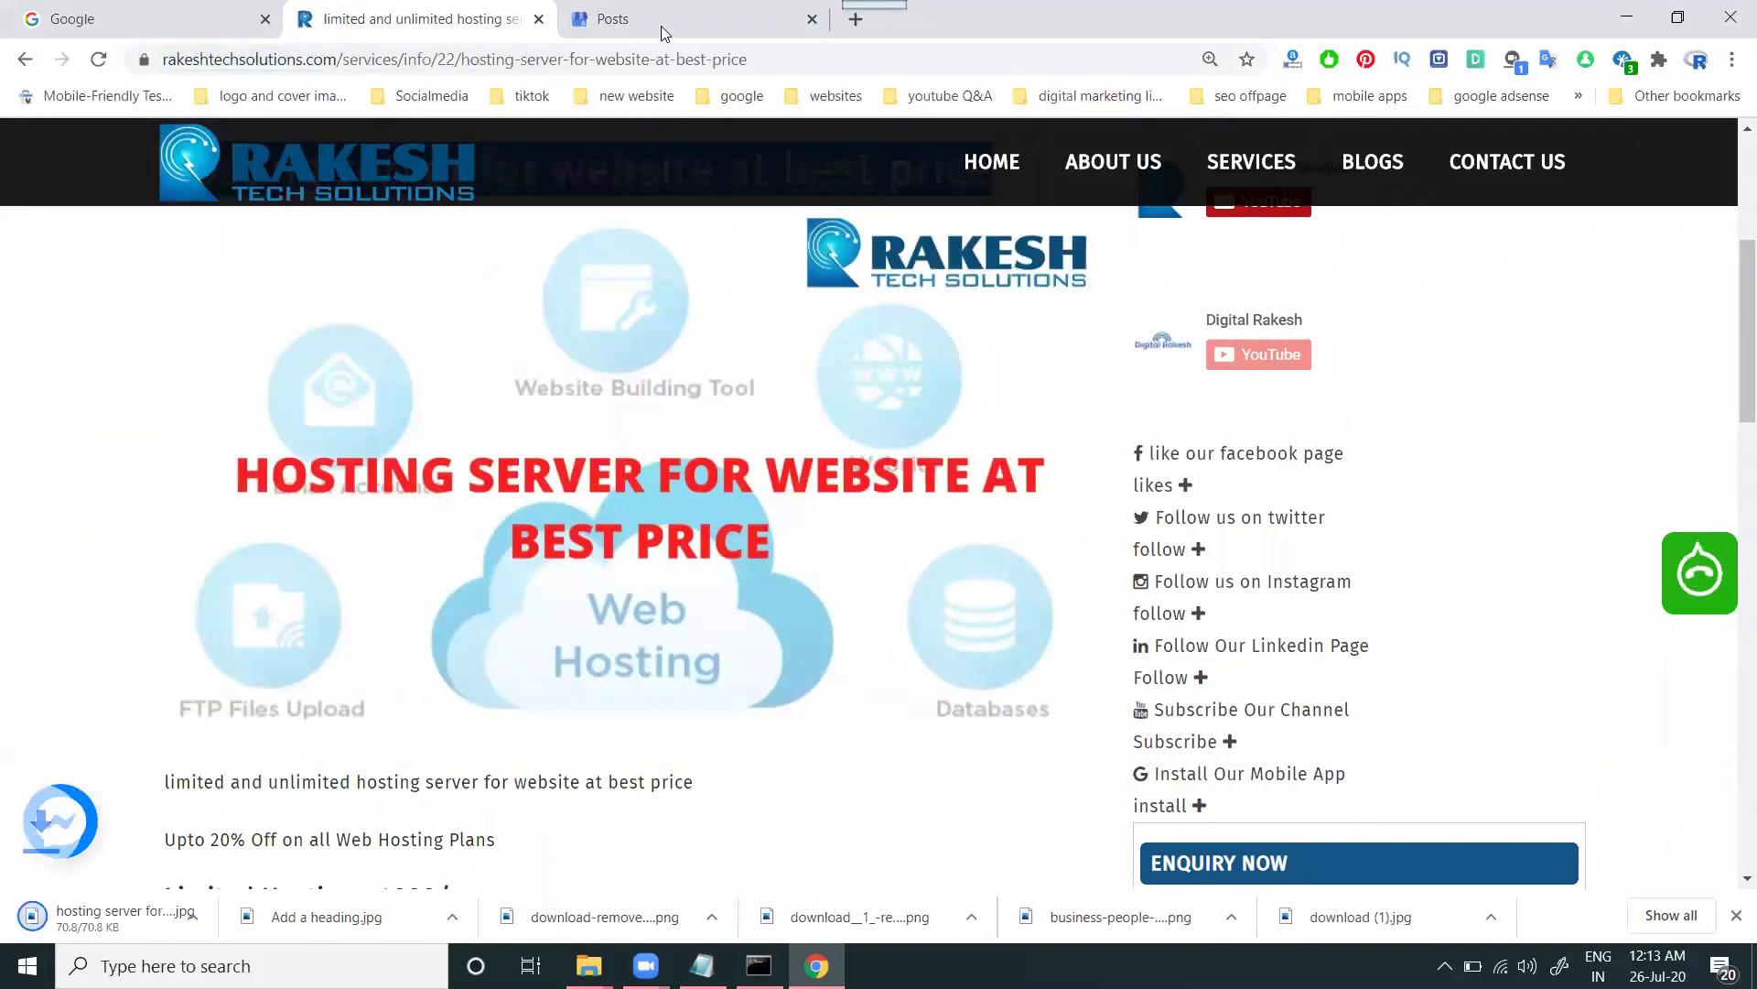
Start another What's New post in Google My Business and attach the image "hosting server for website at best price"
{"action": "left_click", "coordinate": [661, 25]}
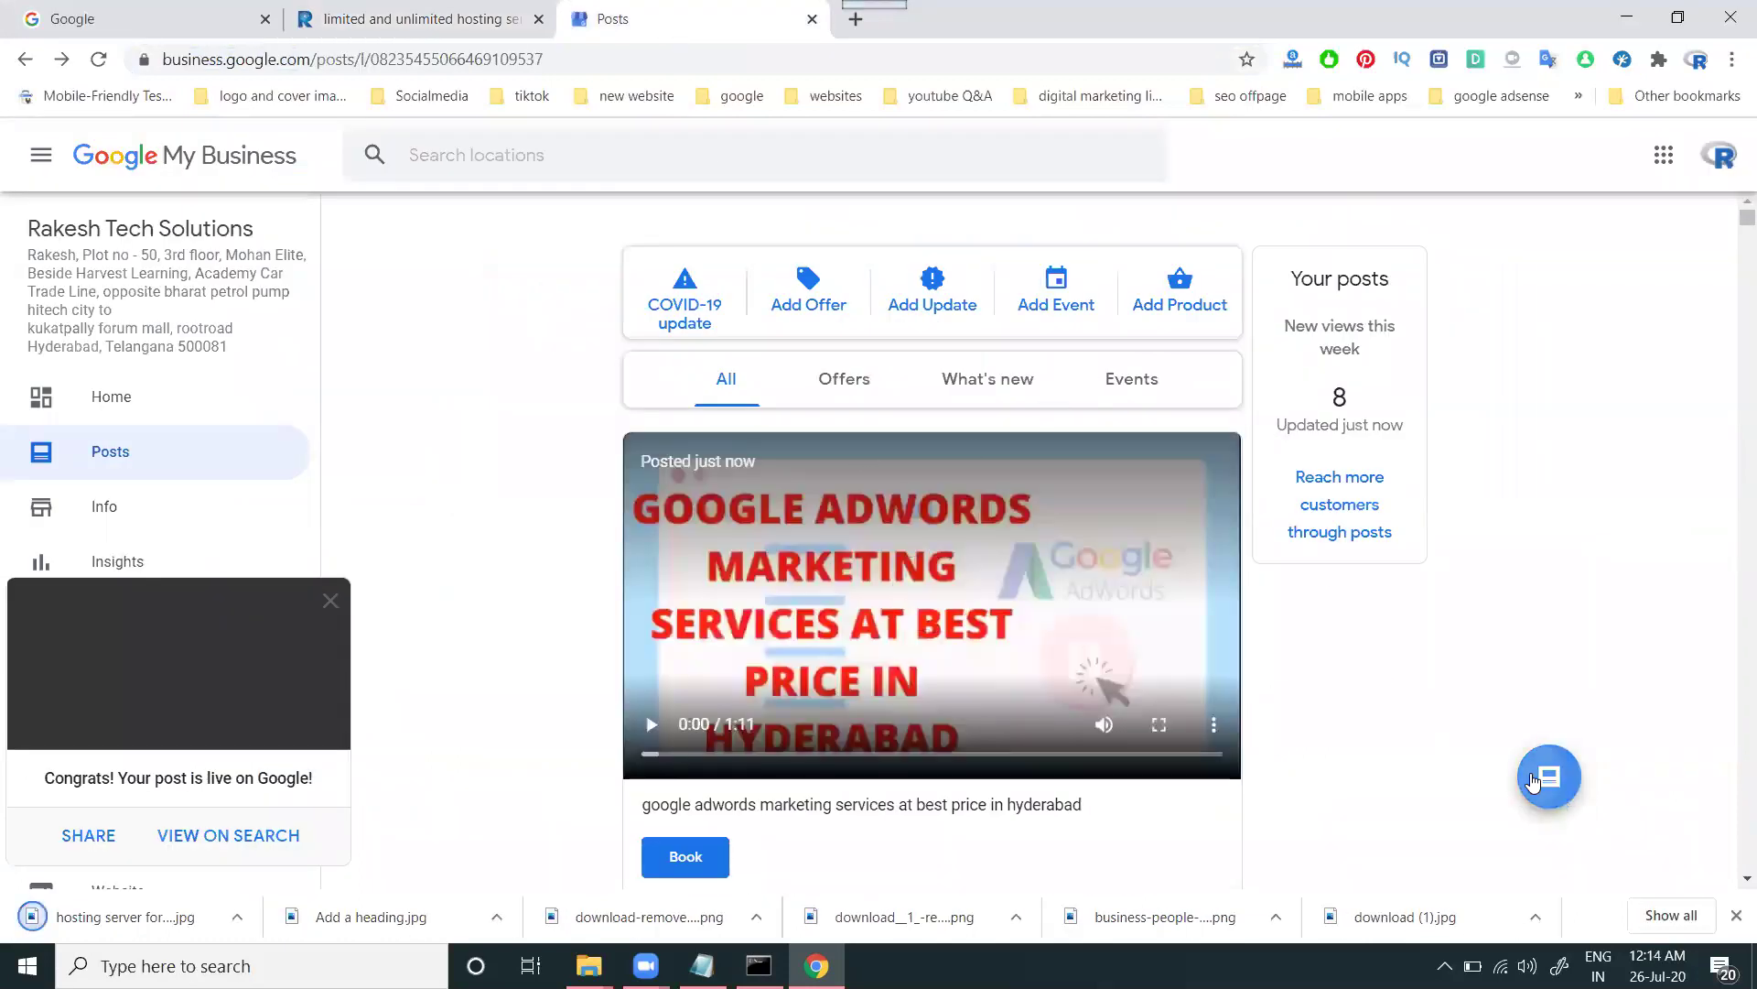
{"action": "left_click", "coordinate": [1535, 781]}
{"action": "left_click", "coordinate": [993, 270]}
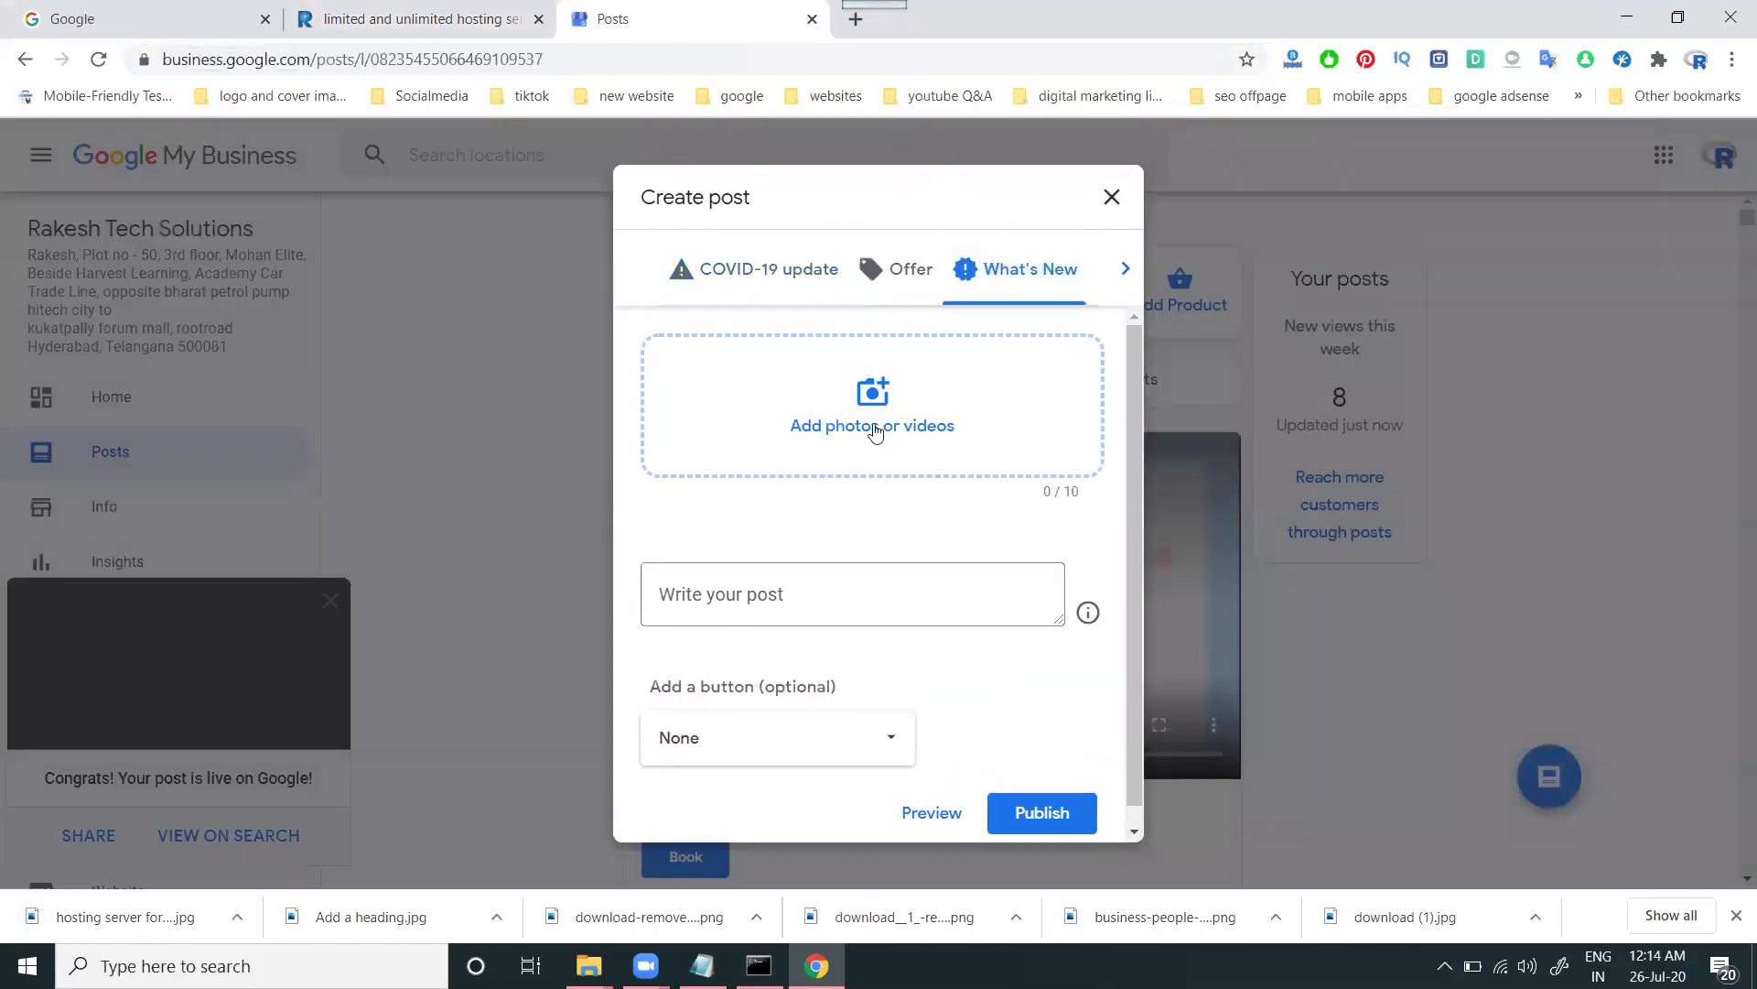
{"action": "left_click", "coordinate": [870, 427]}
{"action": "left_click", "coordinate": [839, 562]}
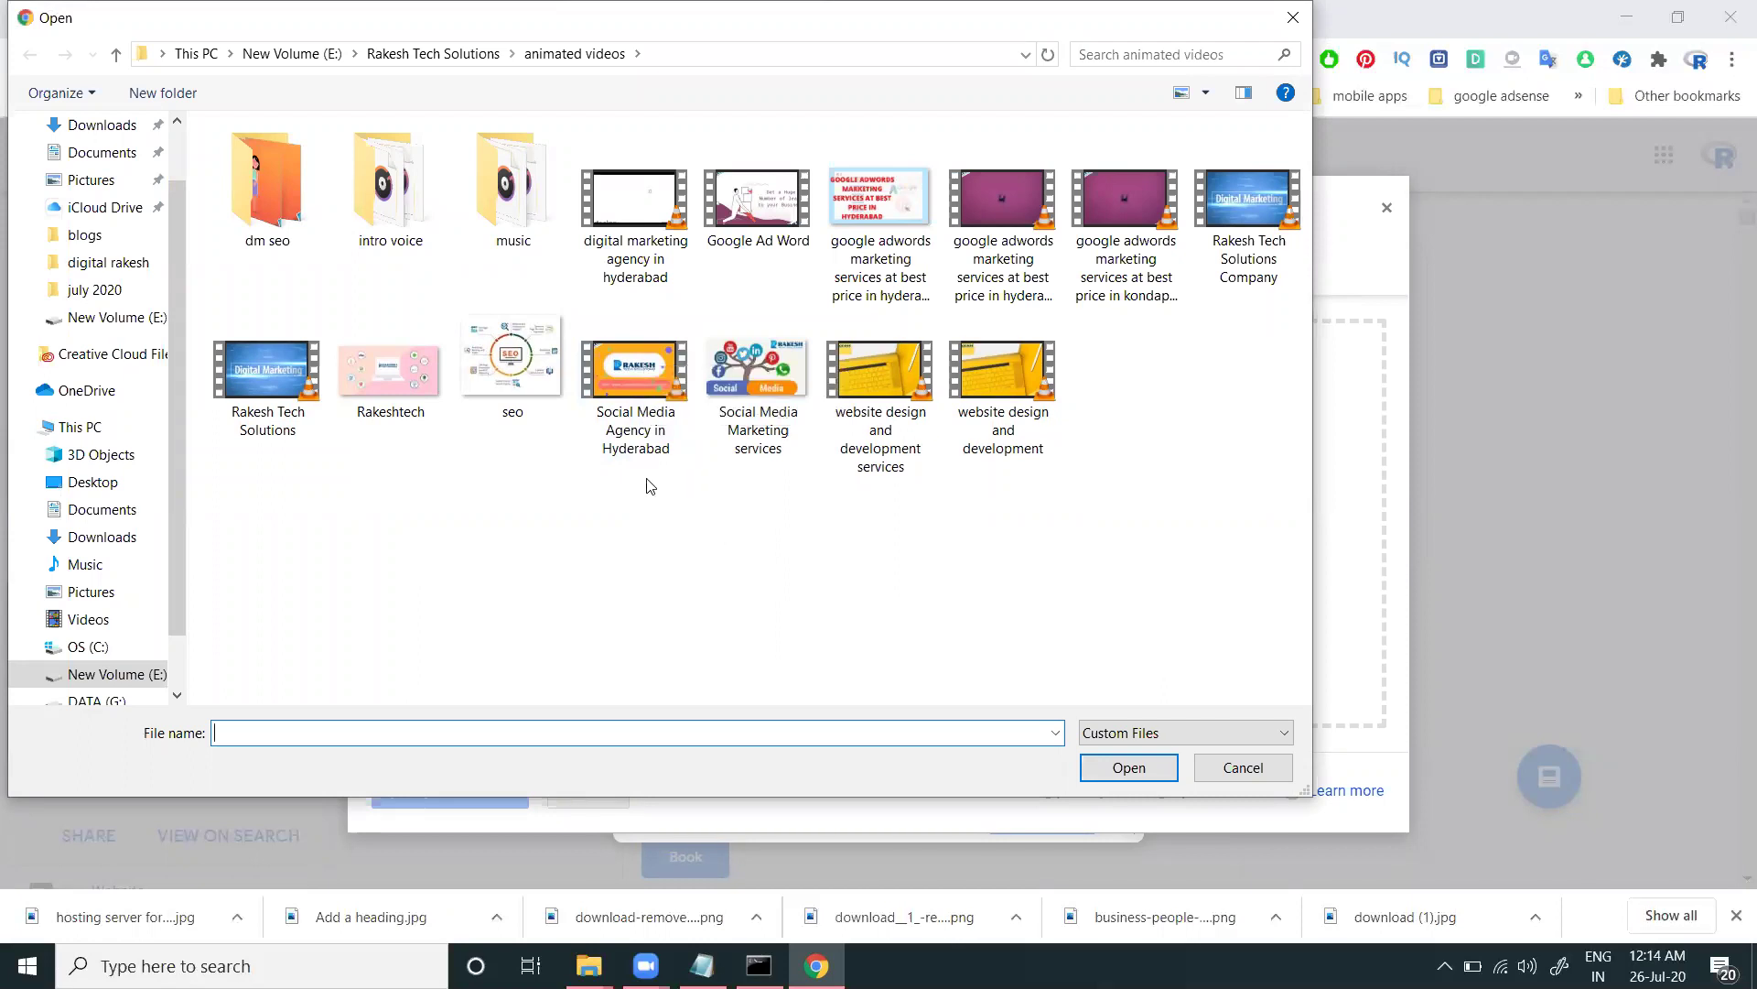
{"action": "left_click", "coordinate": [1104, 729]}
{"action": "left_click", "coordinate": [1111, 730]}
{"action": "left_click", "coordinate": [1113, 730]}
{"action": "left_click", "coordinate": [1108, 772]}
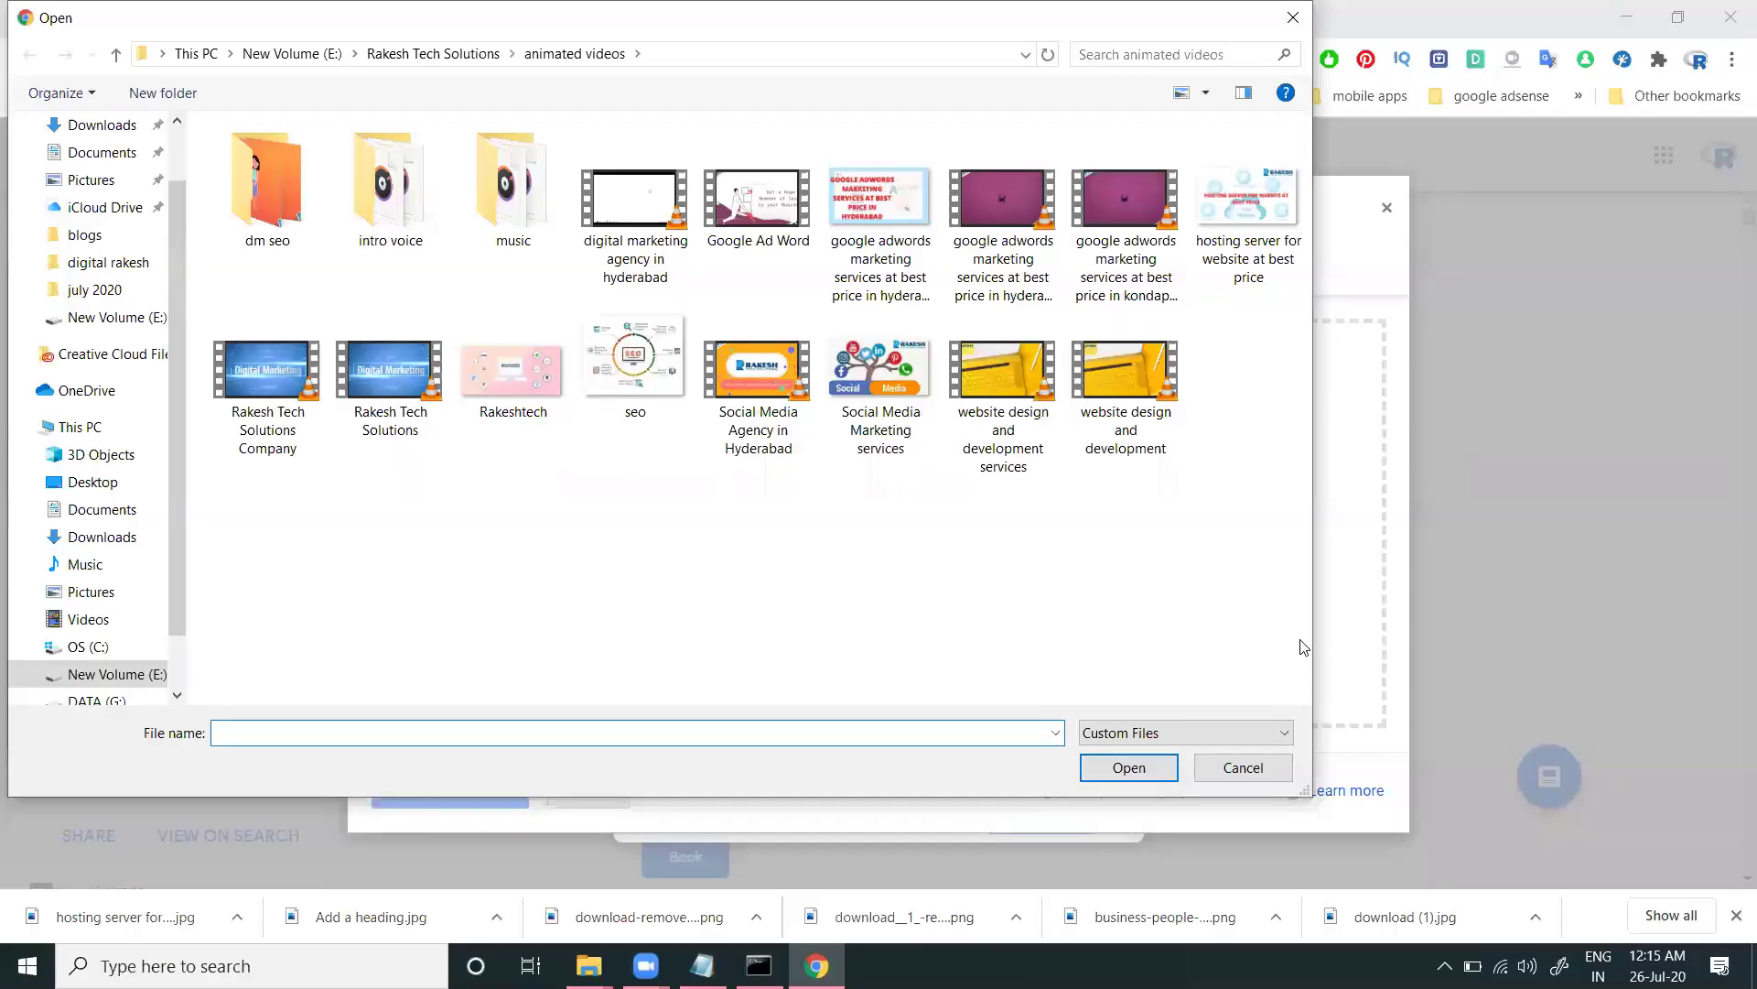
{"action": "double_click", "coordinate": [1031, 385]}
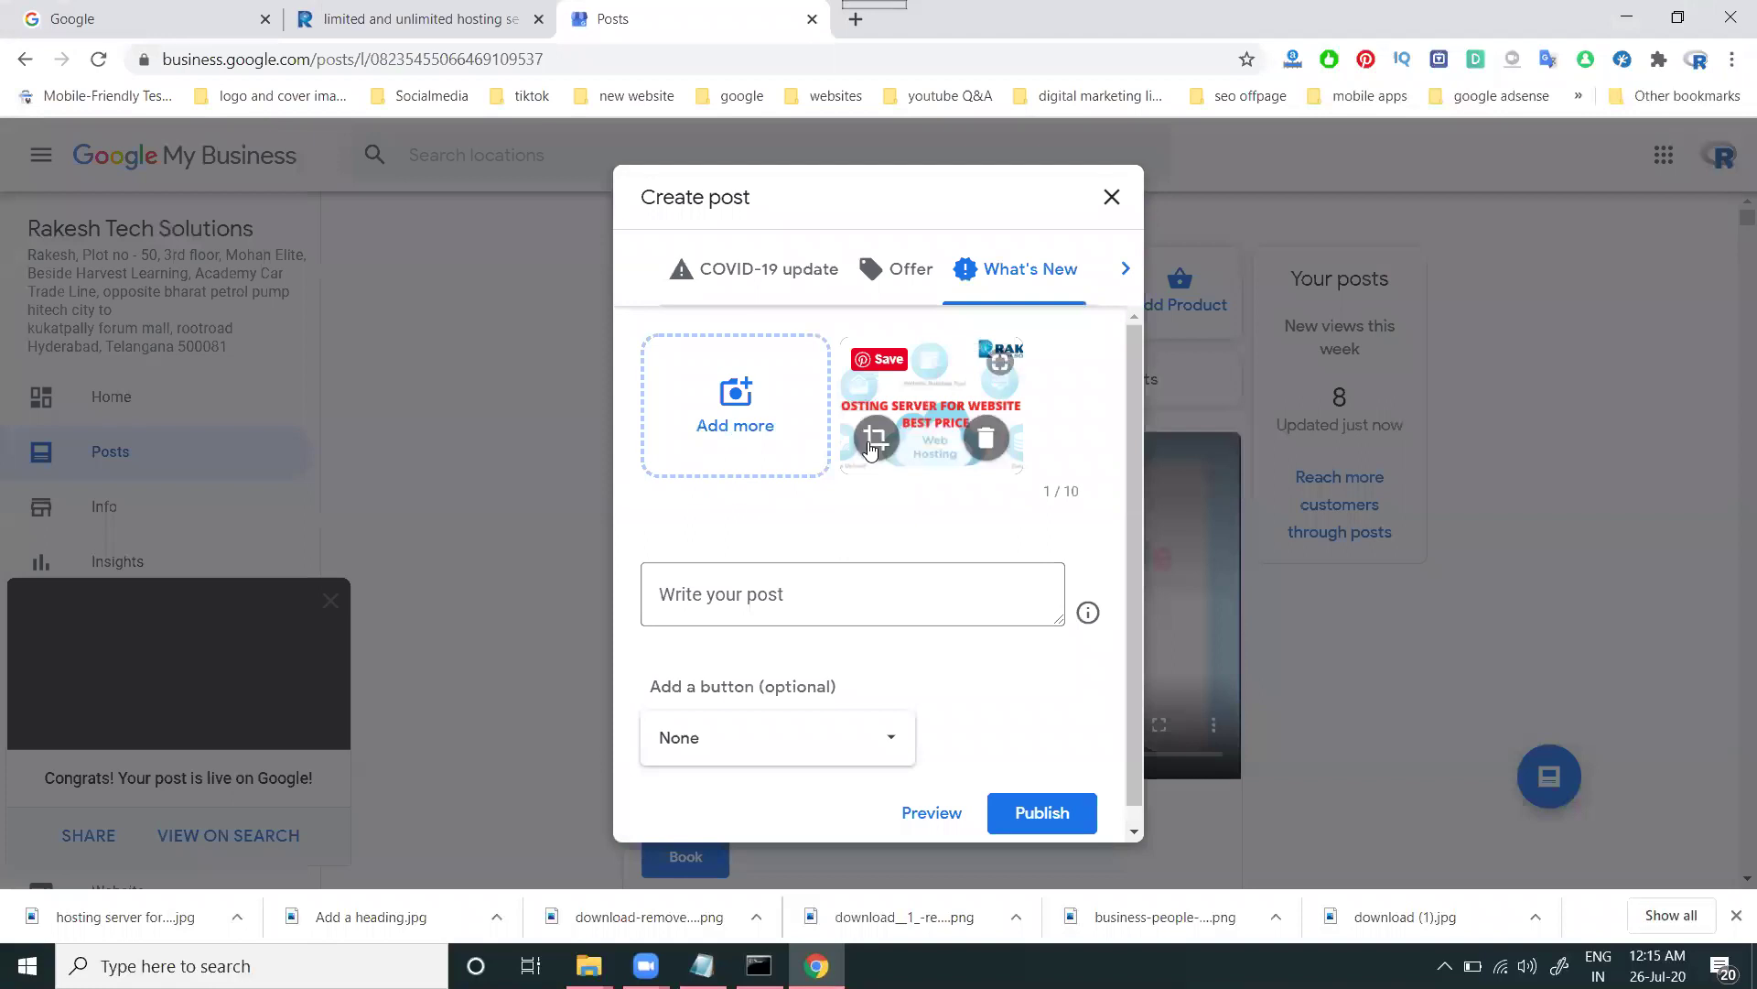
Recrop the attached hosting image so the crop area covers its full width, and upload the cropped version
{"action": "left_click", "coordinate": [872, 441]}
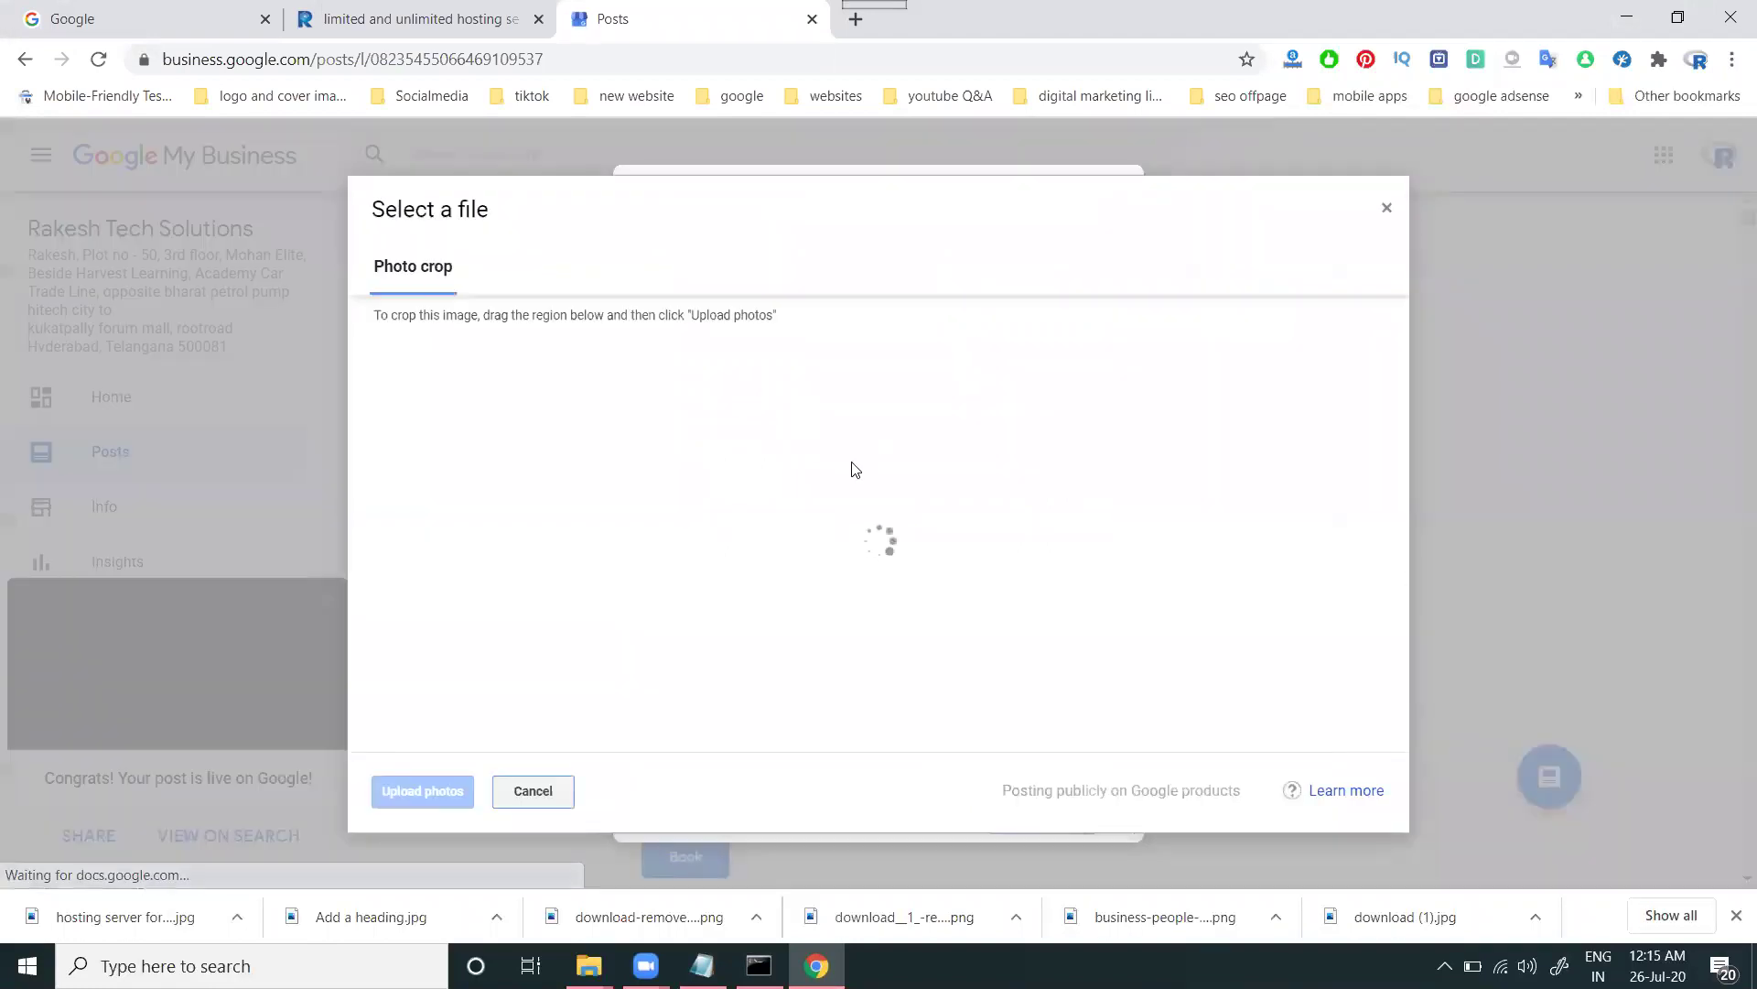
{"action": "left_click_drag", "start_coordinate": [639, 693], "coordinate": [506, 710]}
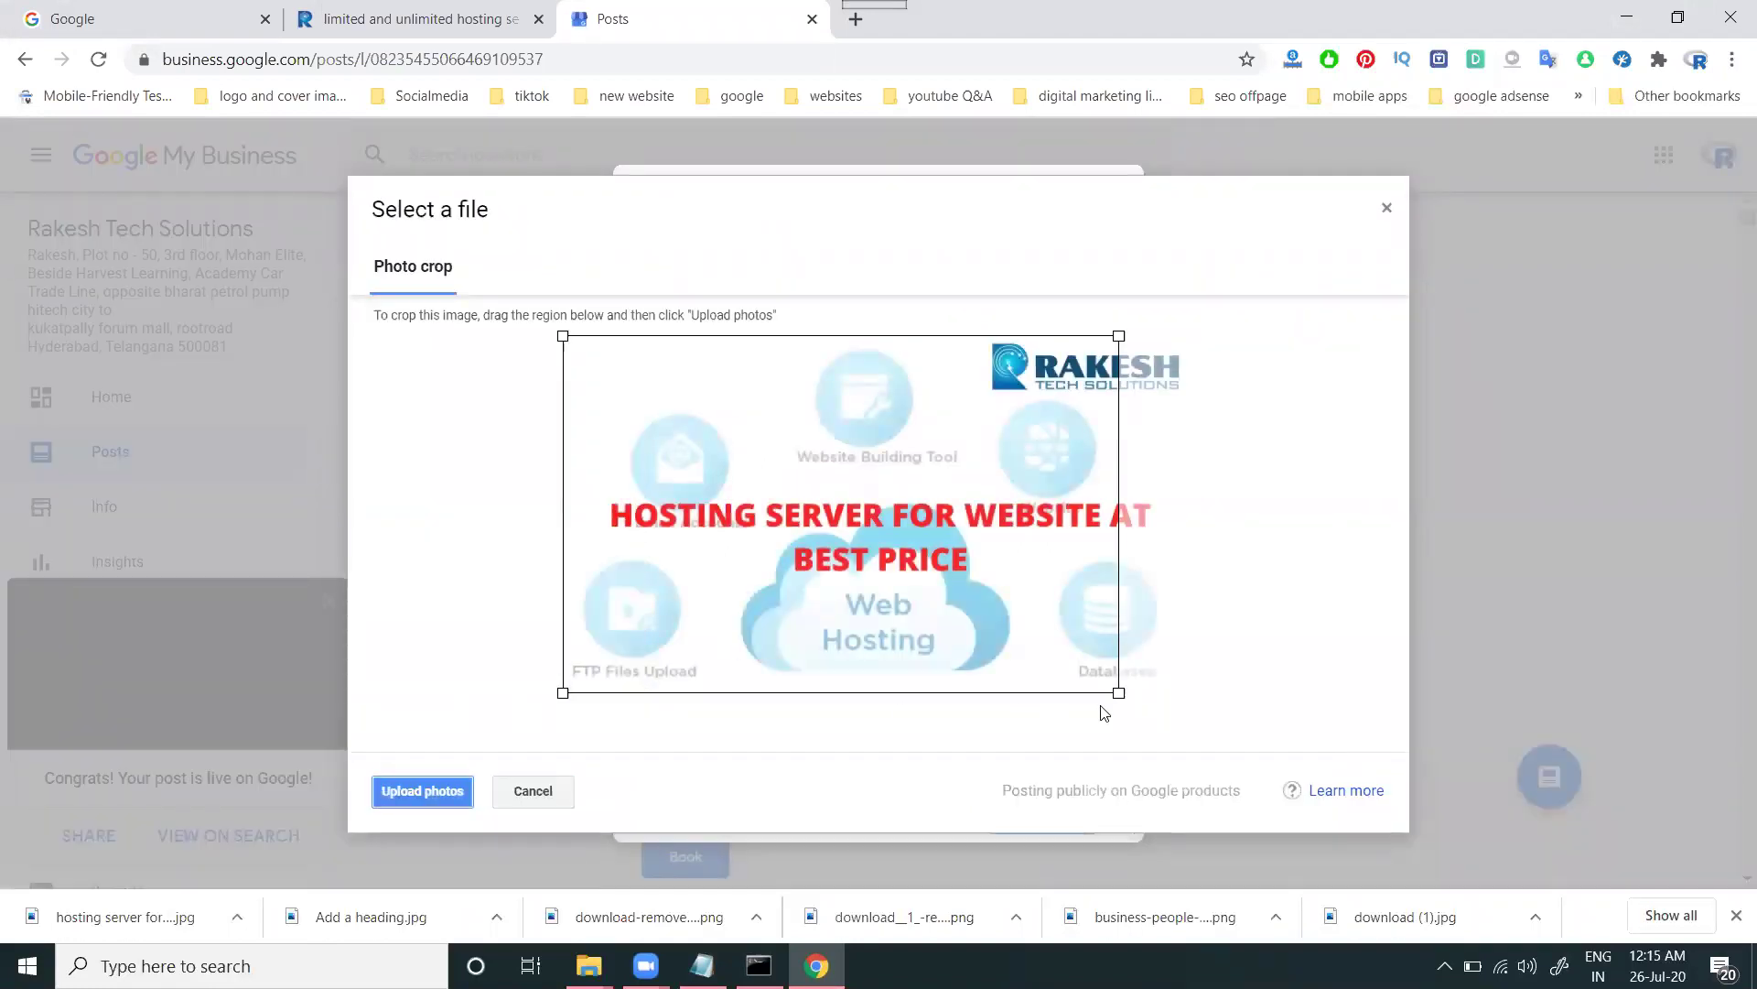
{"action": "left_click_drag", "start_coordinate": [1118, 693], "coordinate": [1197, 697]}
{"action": "left_click", "coordinate": [423, 791]}
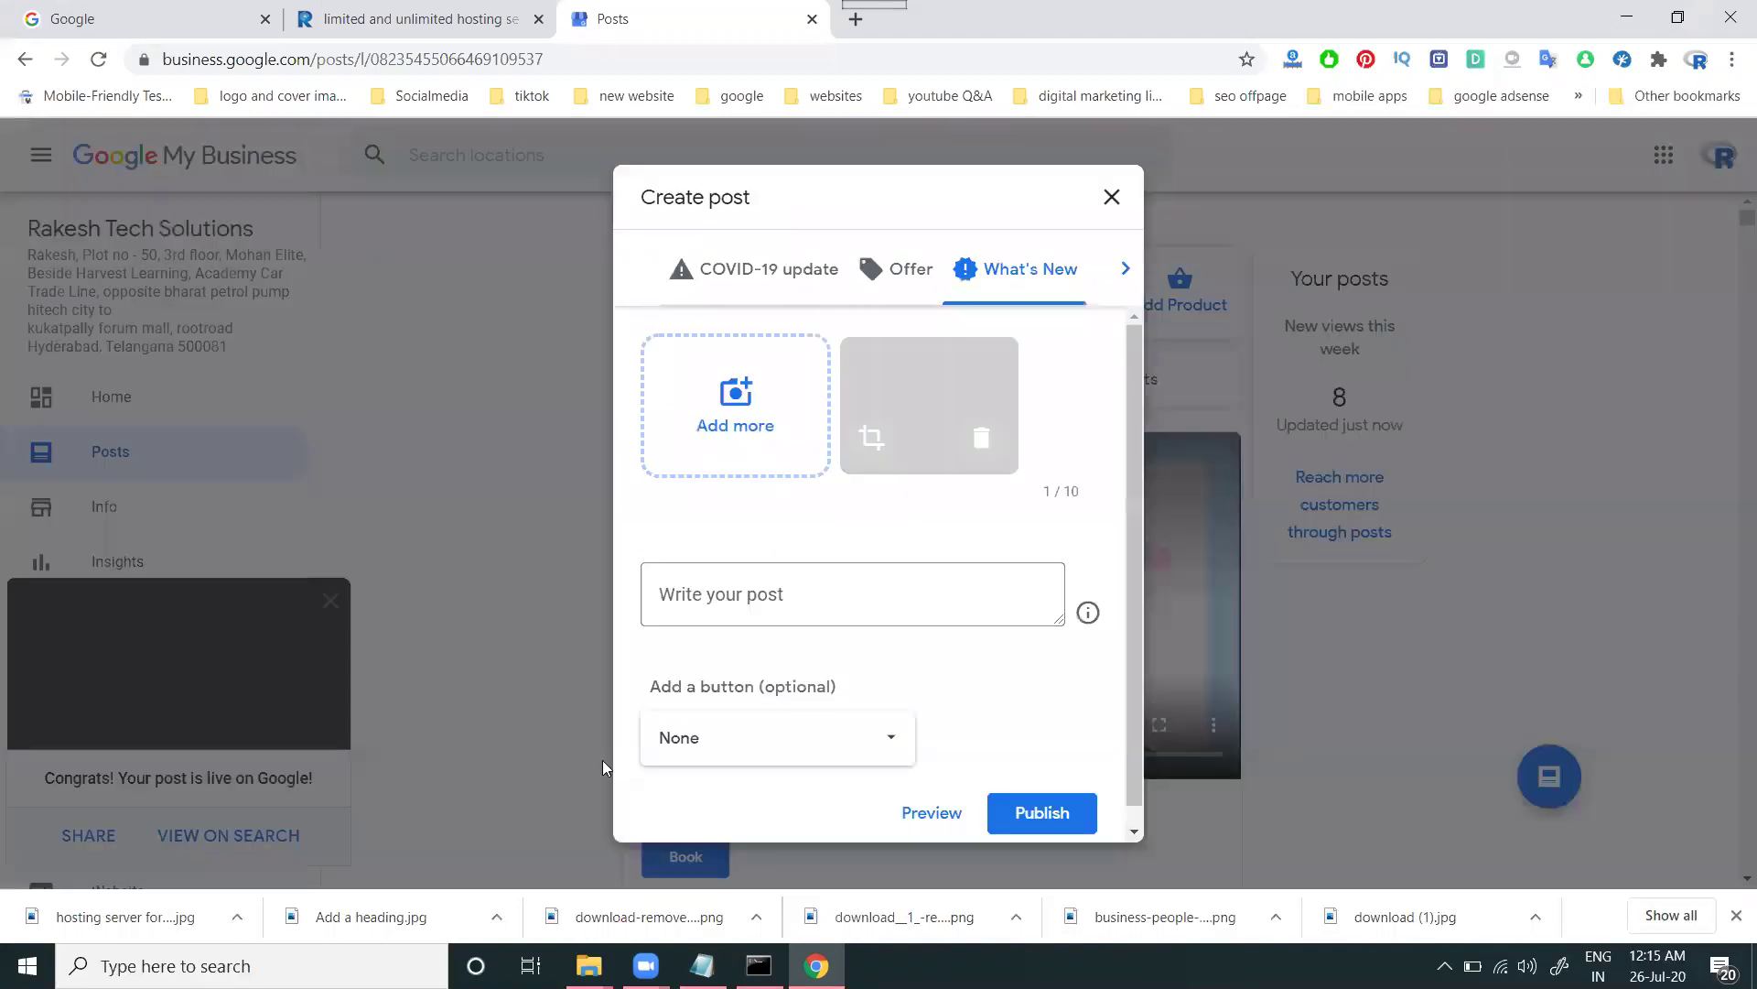
Set the post text to "hosting server for website at best price" and copy the hosting service page's web address
{"action": "left_click", "coordinate": [752, 600]}
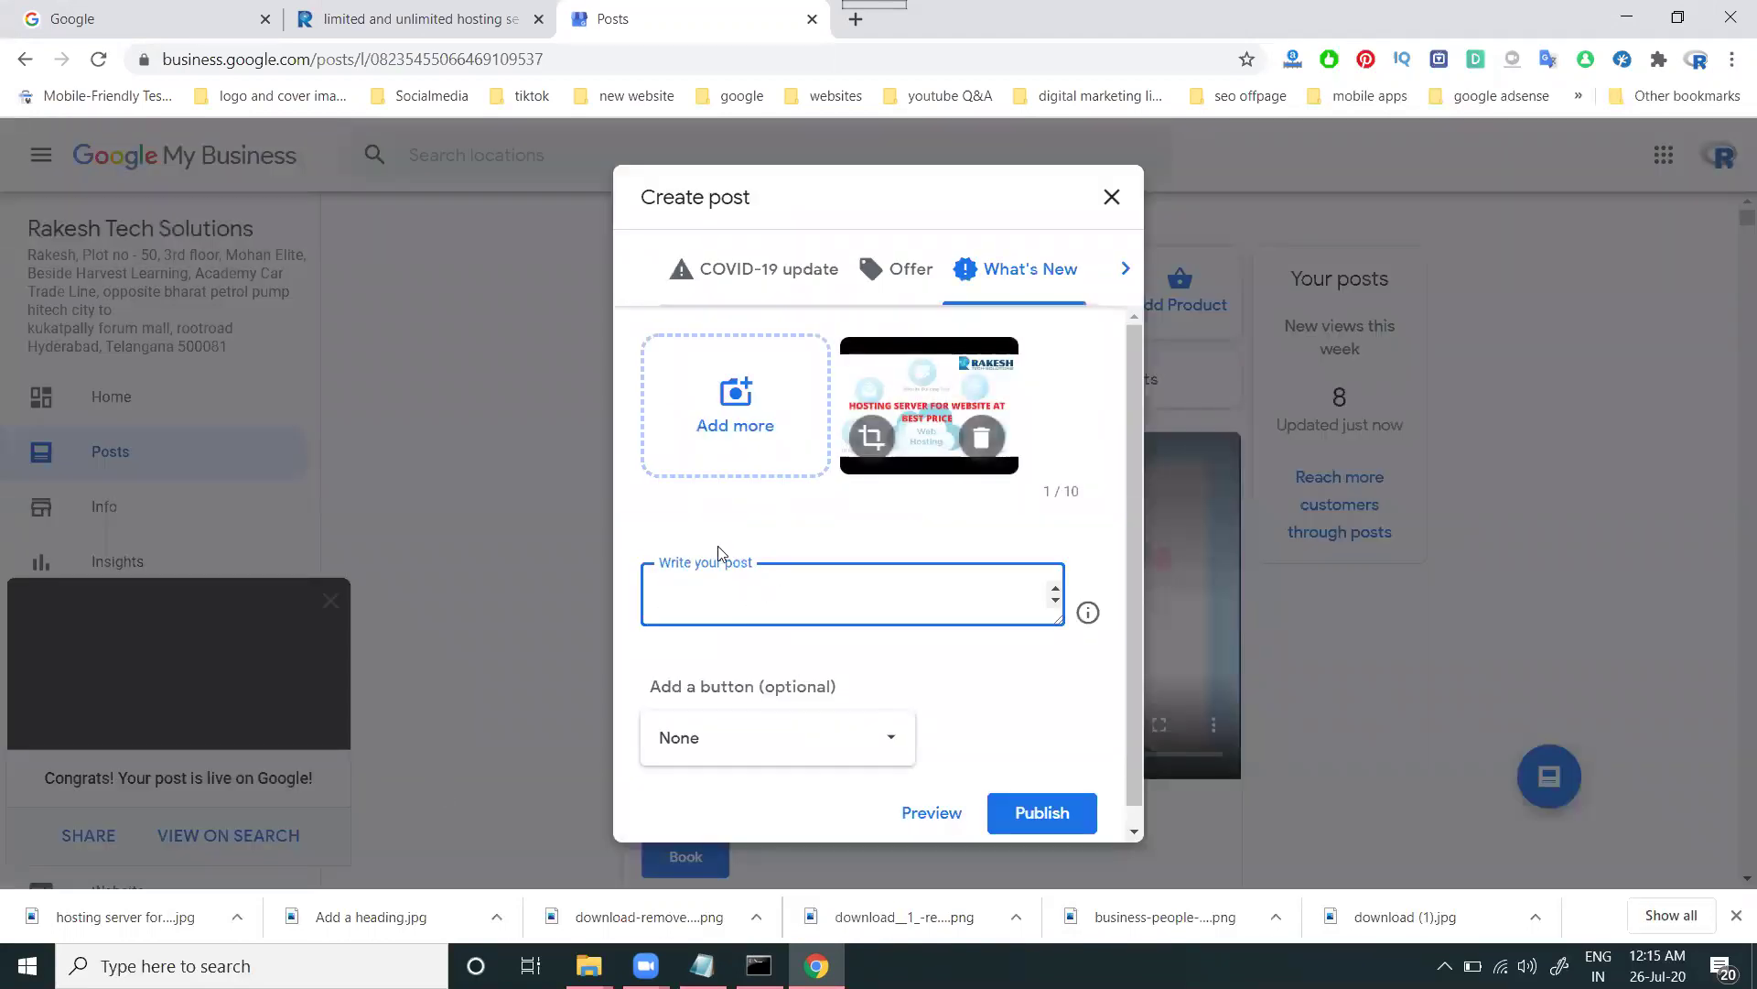
{"action": "key", "text": "ctrl+v"}
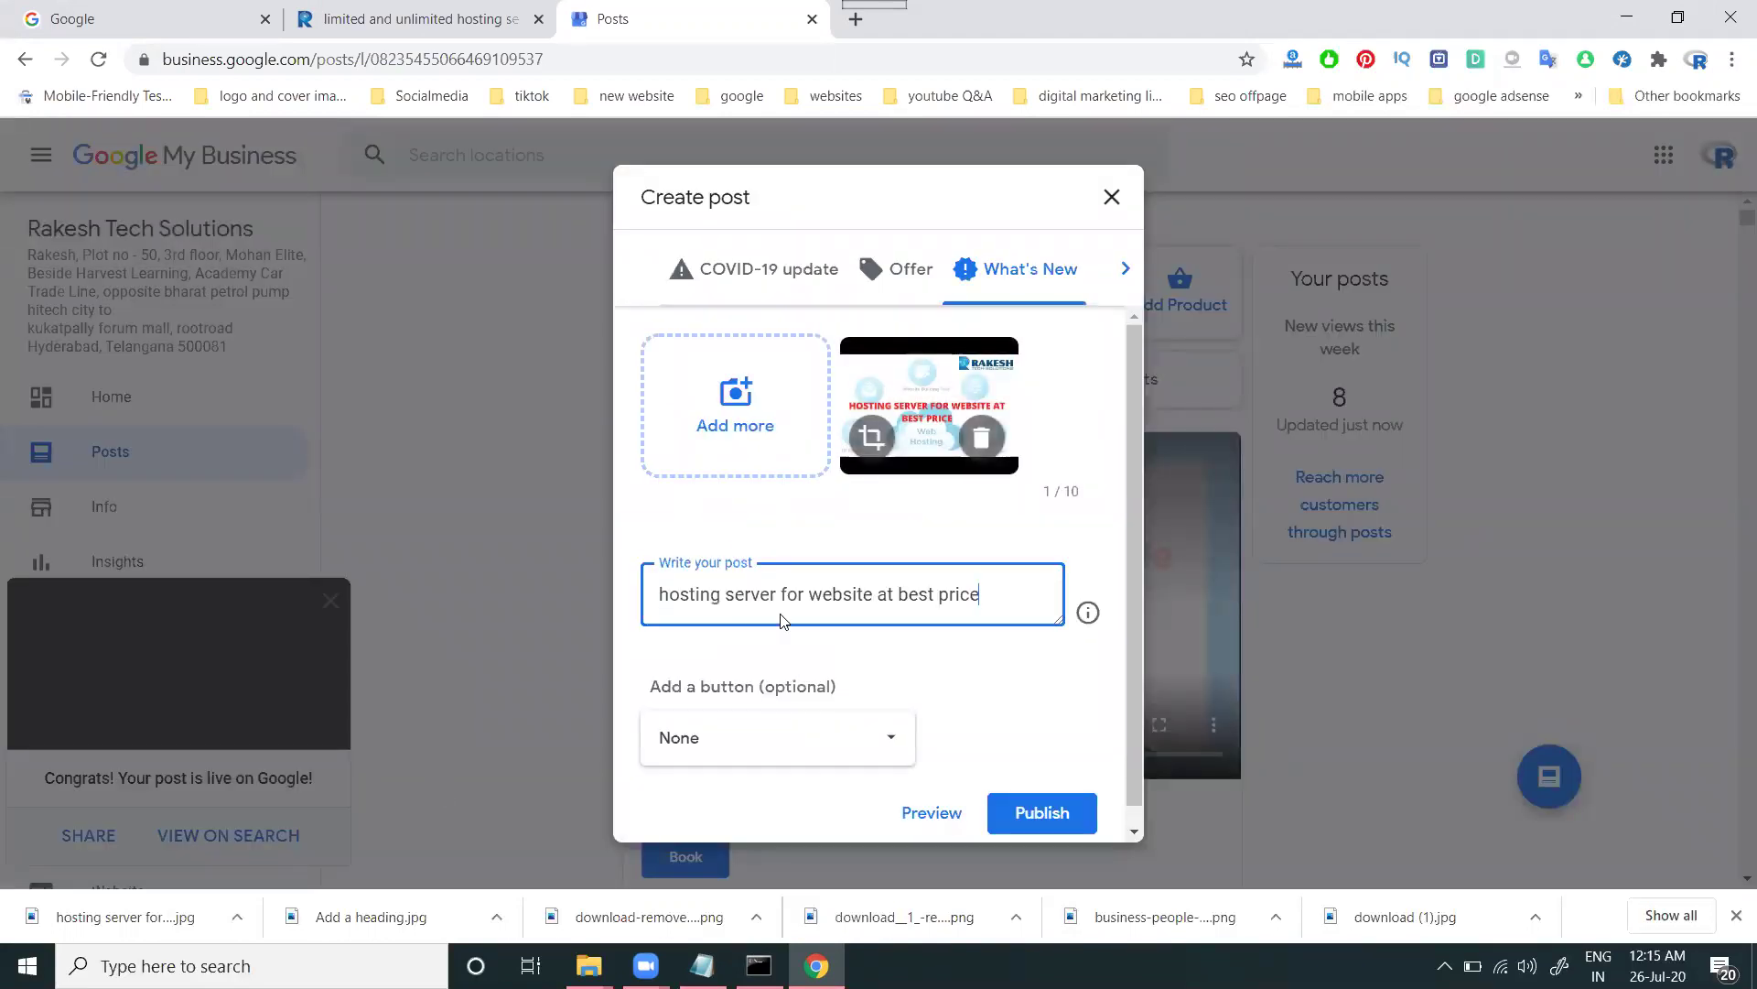
{"action": "left_click", "coordinate": [421, 18]}
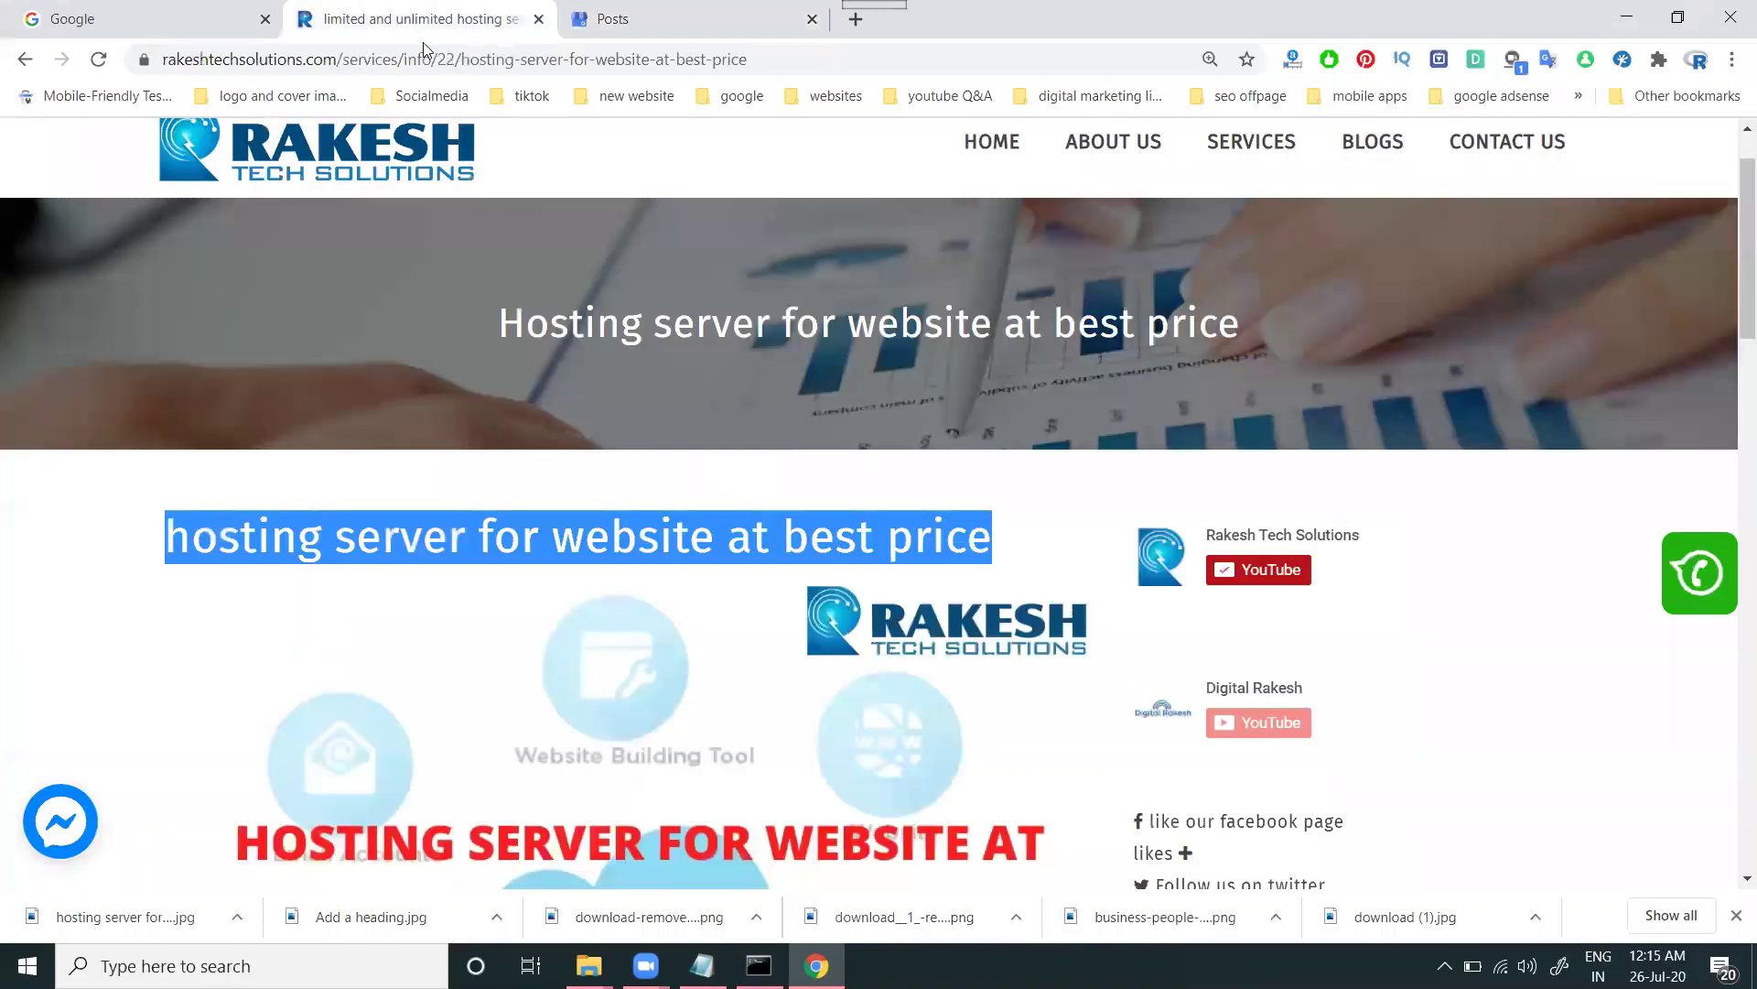
{"action": "left_click", "coordinate": [424, 57]}
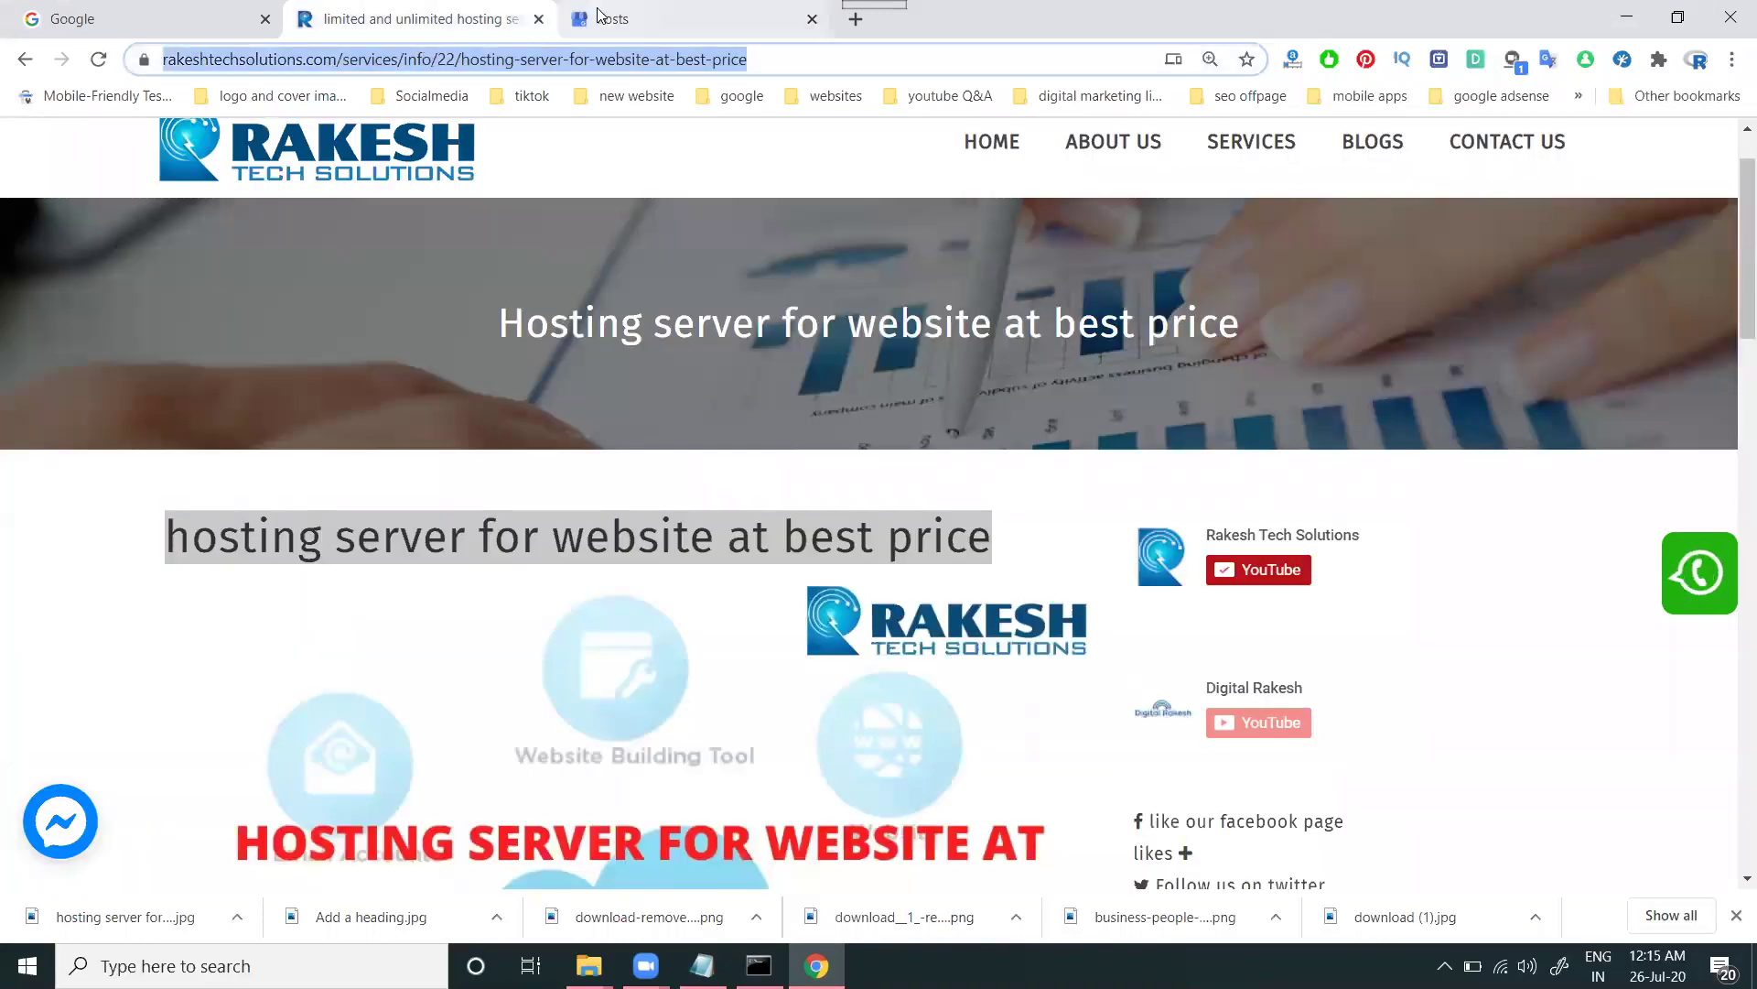
{"action": "left_click", "coordinate": [623, 18]}
Add a Book button to the post and link it to the copied hosting service page address
{"action": "left_click", "coordinate": [720, 745]}
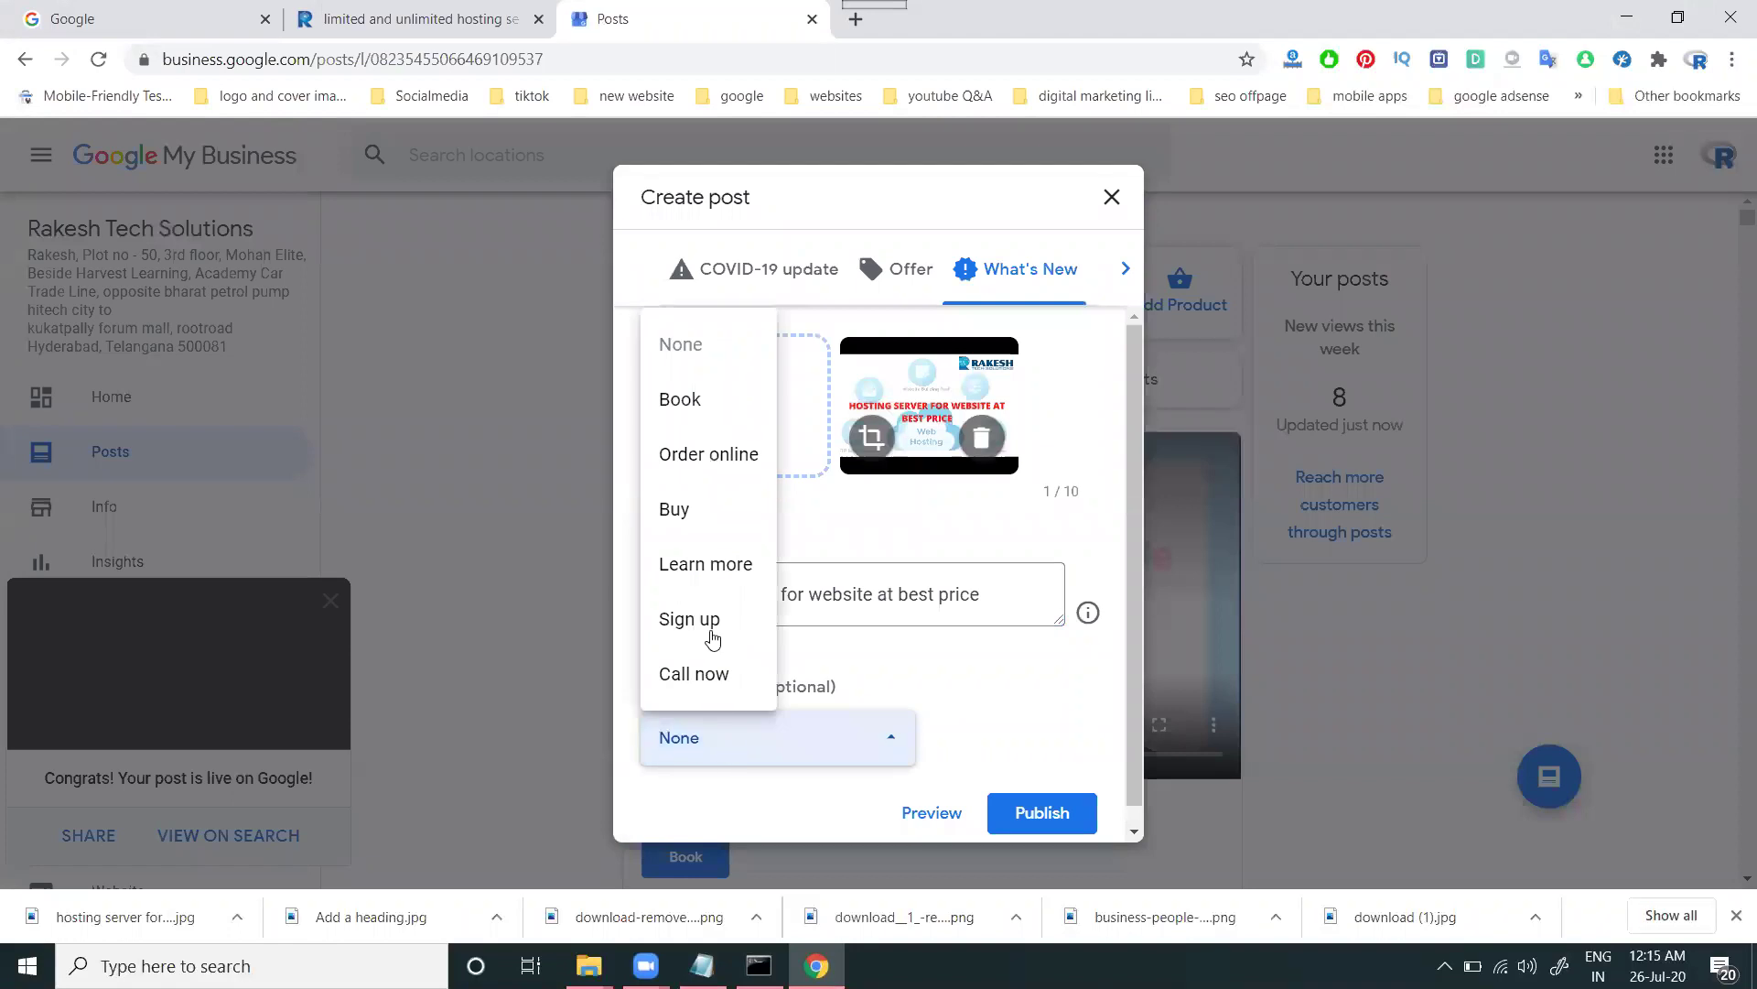
{"action": "left_click", "coordinate": [697, 419]}
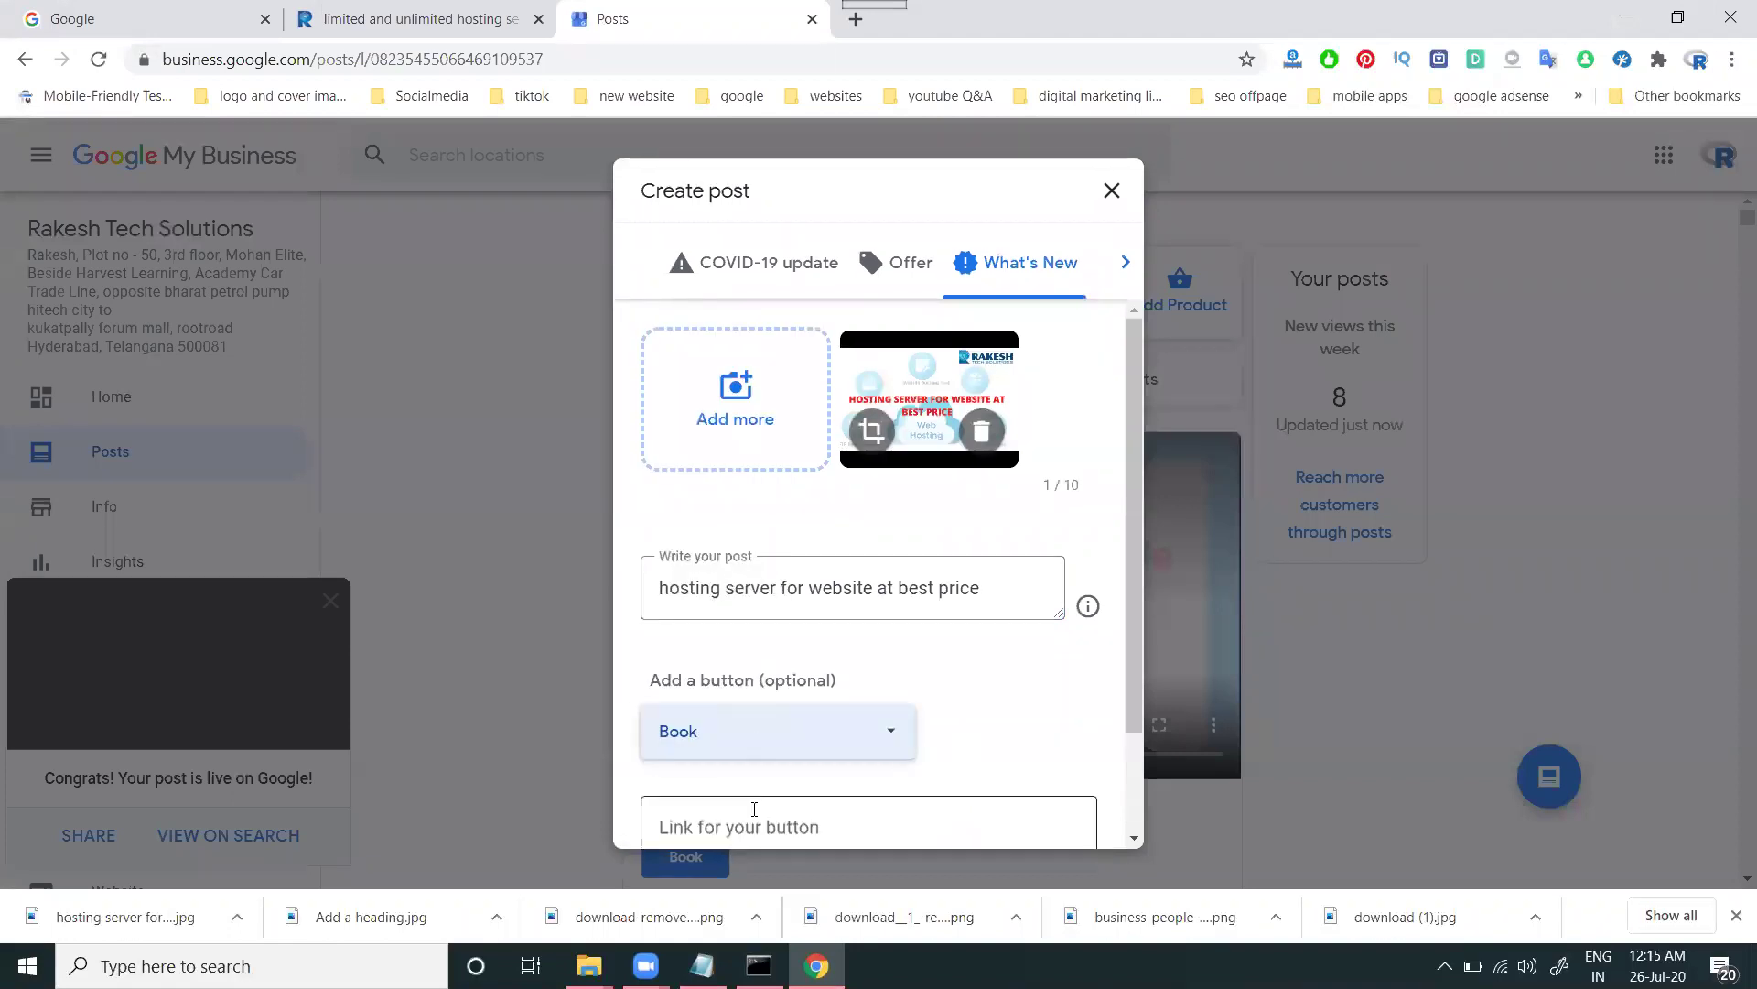
{"action": "left_click", "coordinate": [753, 810]}
{"action": "key", "text": "ctrl+v"}
Change the post's button to Sign up and publish the post
{"action": "left_click", "coordinate": [824, 738]}
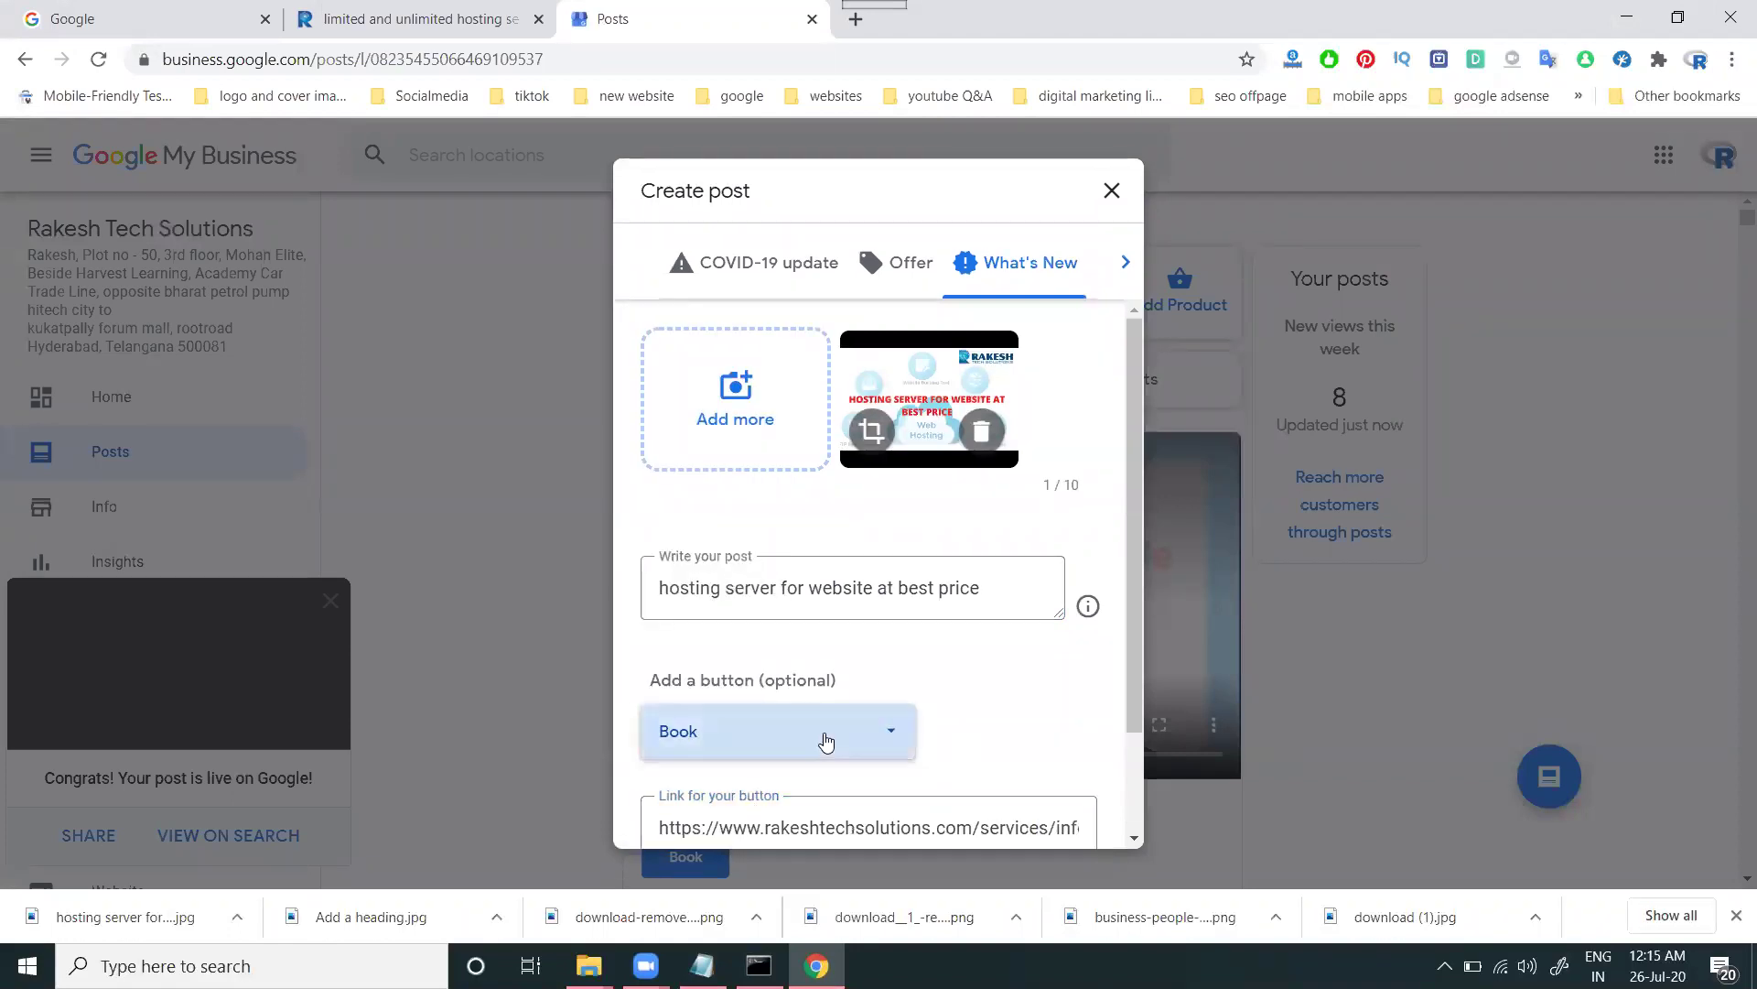
{"action": "left_click", "coordinate": [730, 615]}
{"action": "scroll", "coordinate": [970, 711], "scroll_direction": "down", "scroll_amount": 2}
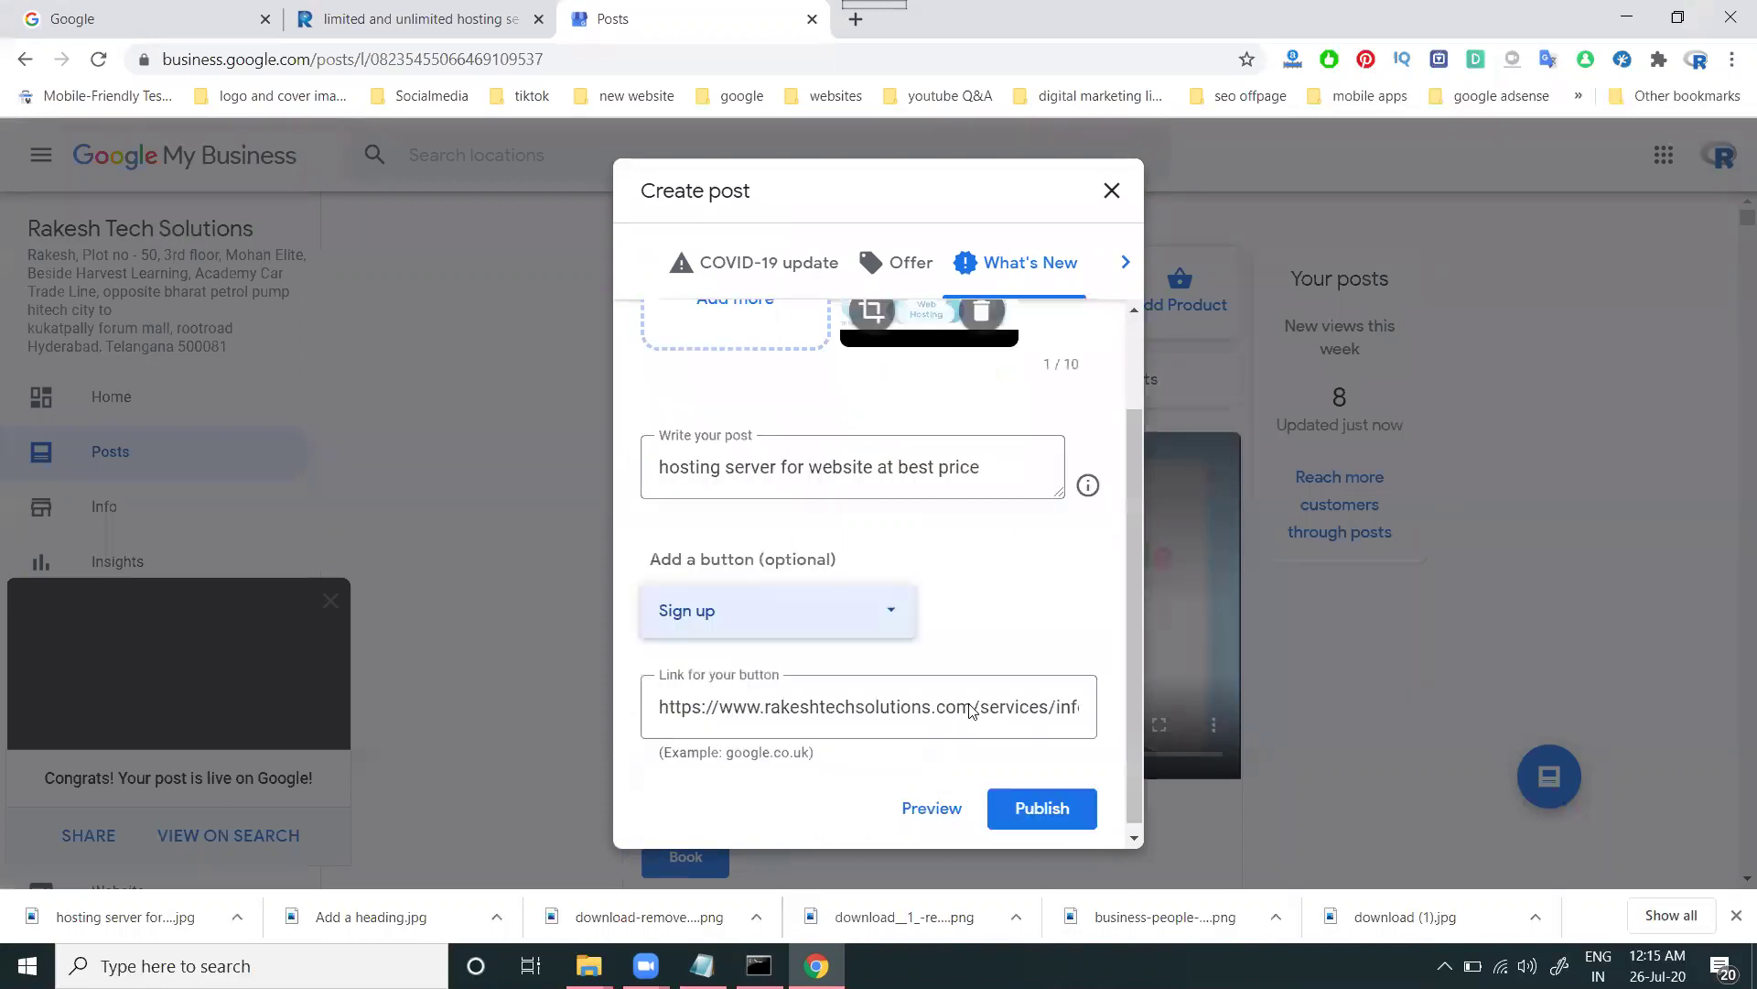
{"action": "left_click", "coordinate": [1047, 812]}
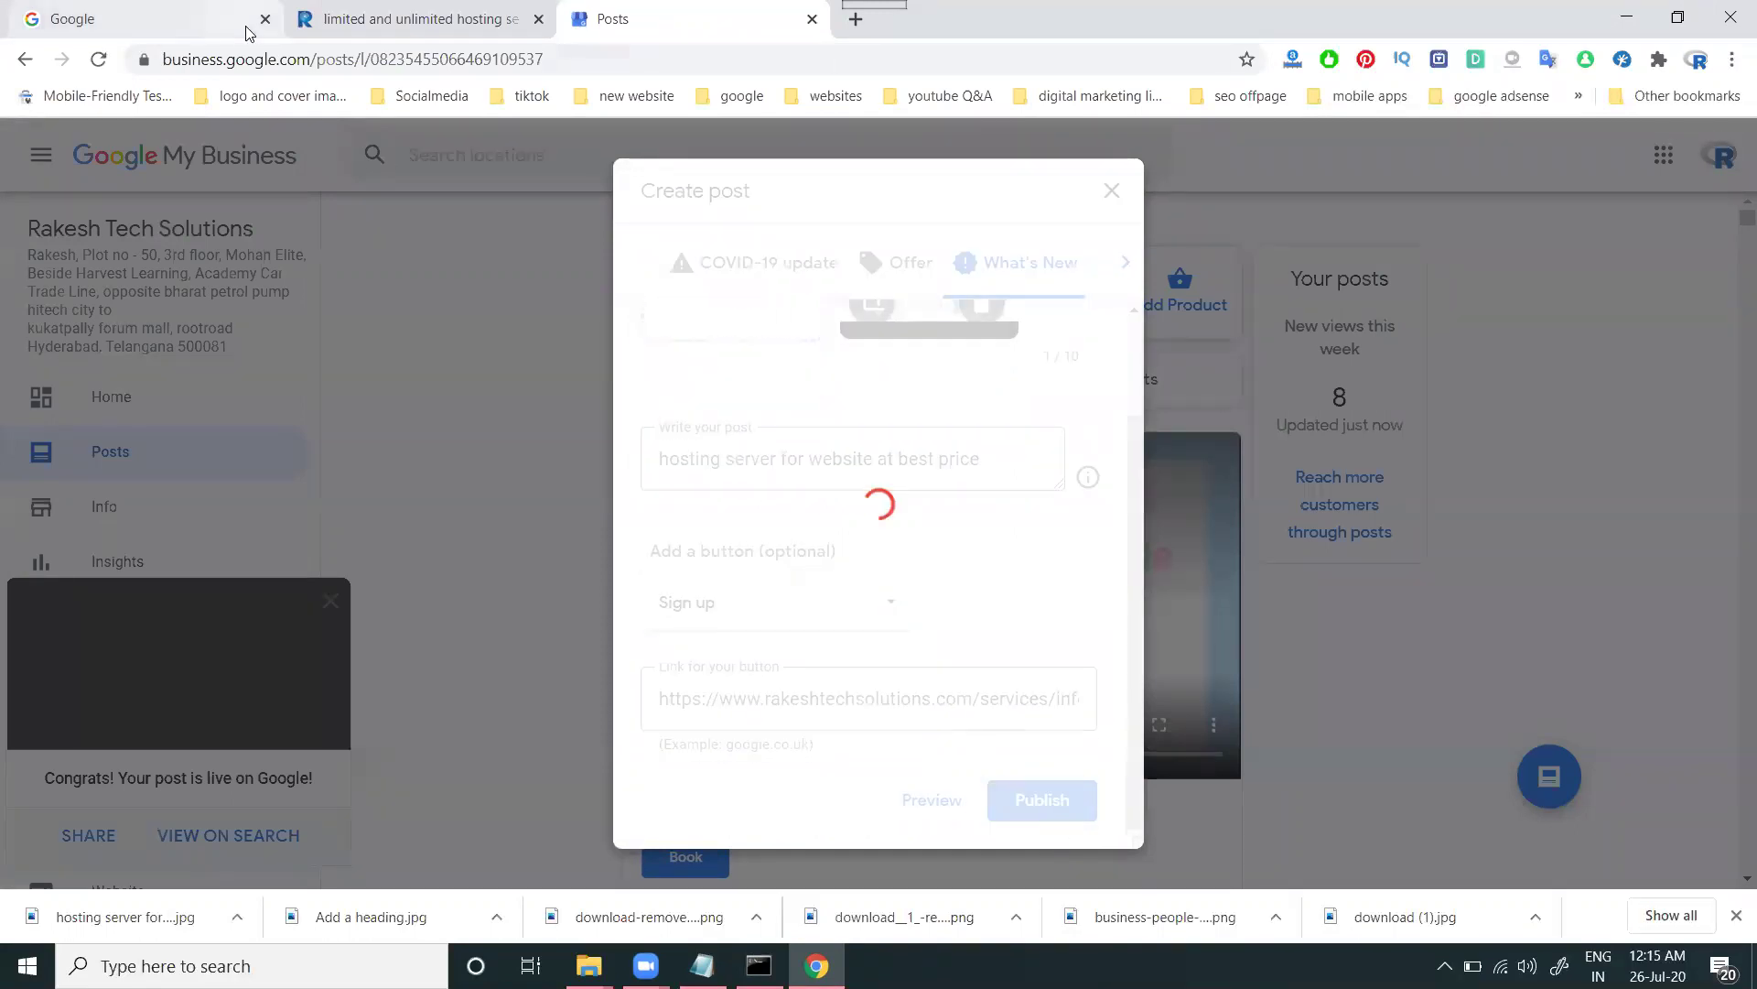
Search Google for "rakesh tech solutions" and examine the business profile and its management cards in the results
{"action": "left_click", "coordinate": [196, 13]}
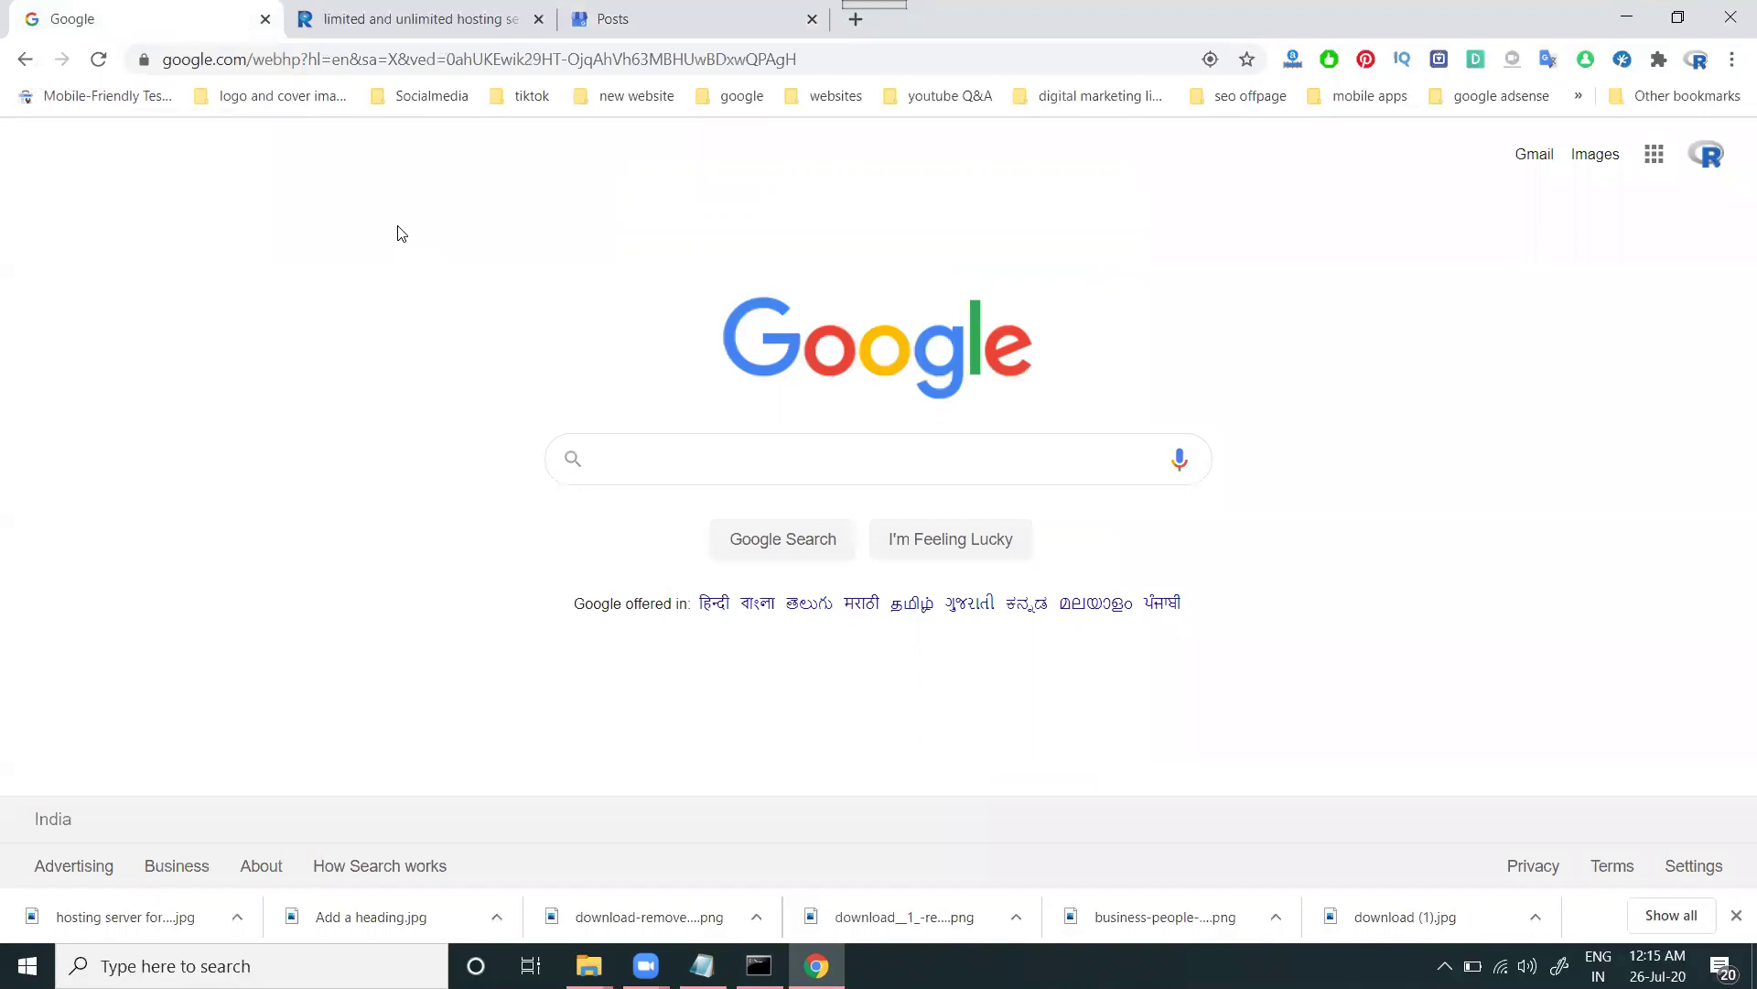
{"action": "type", "text": "rakesh tech solutions"}
{"action": "key", "text": "Return"}
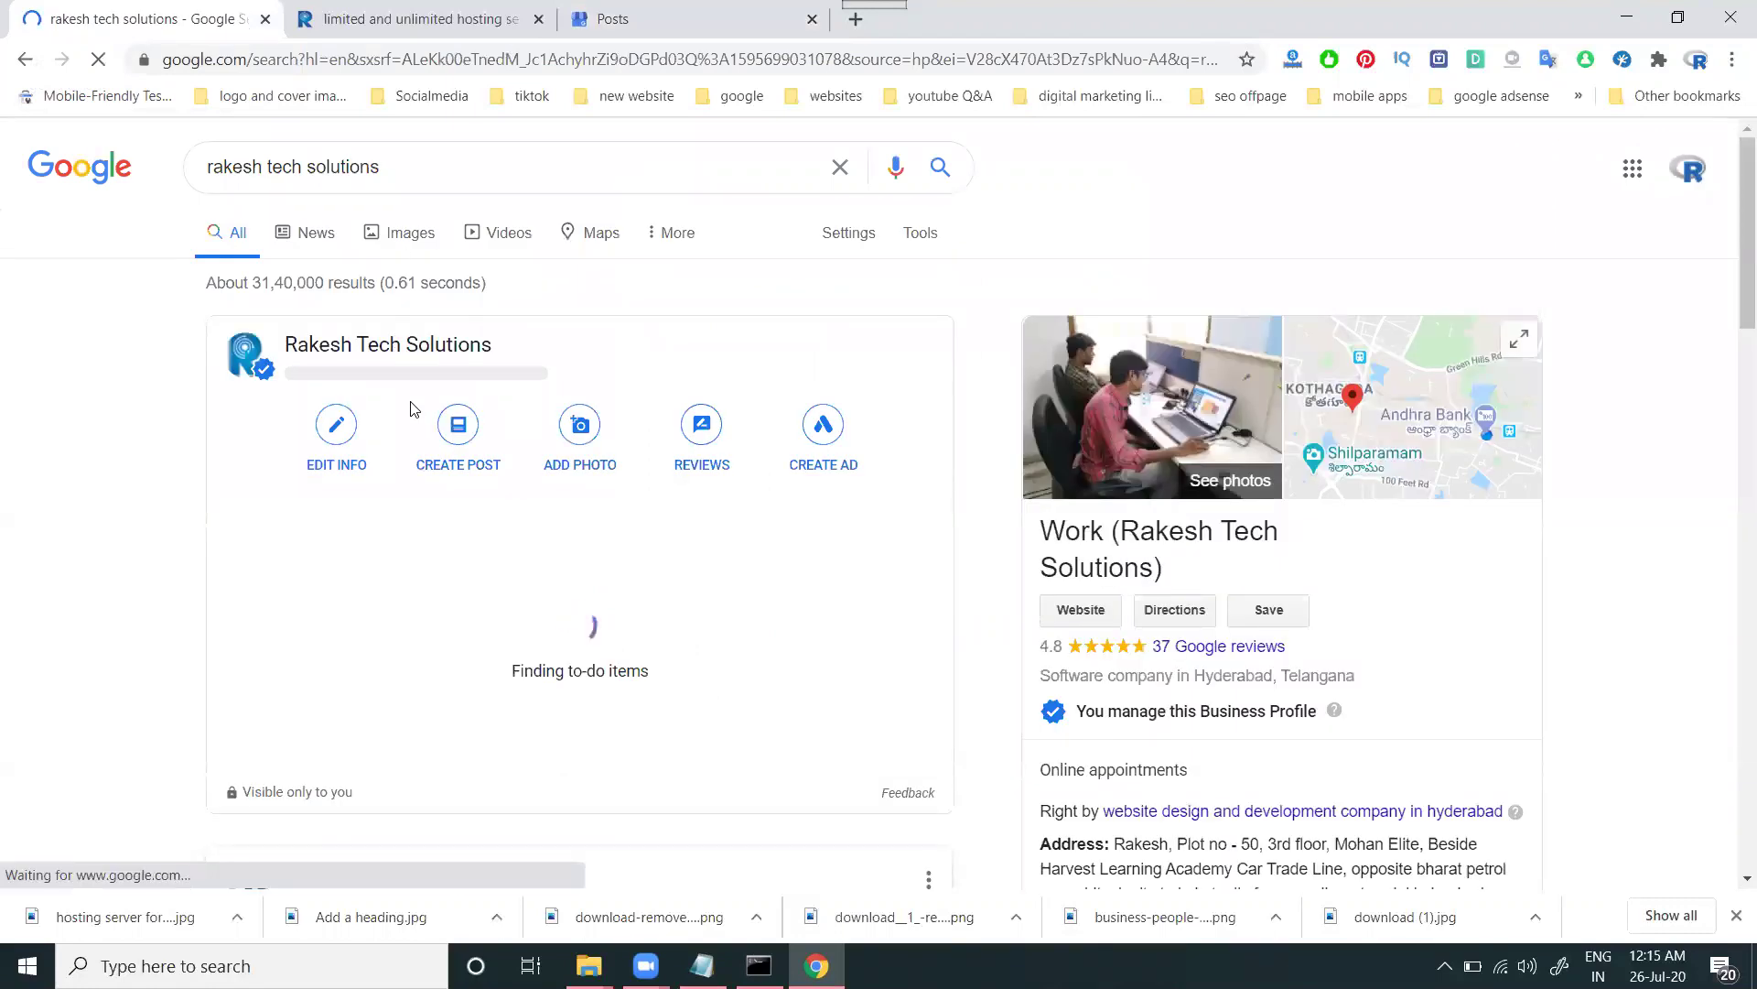
{"action": "scroll", "coordinate": [258, 414], "scroll_direction": "down", "scroll_amount": 5}
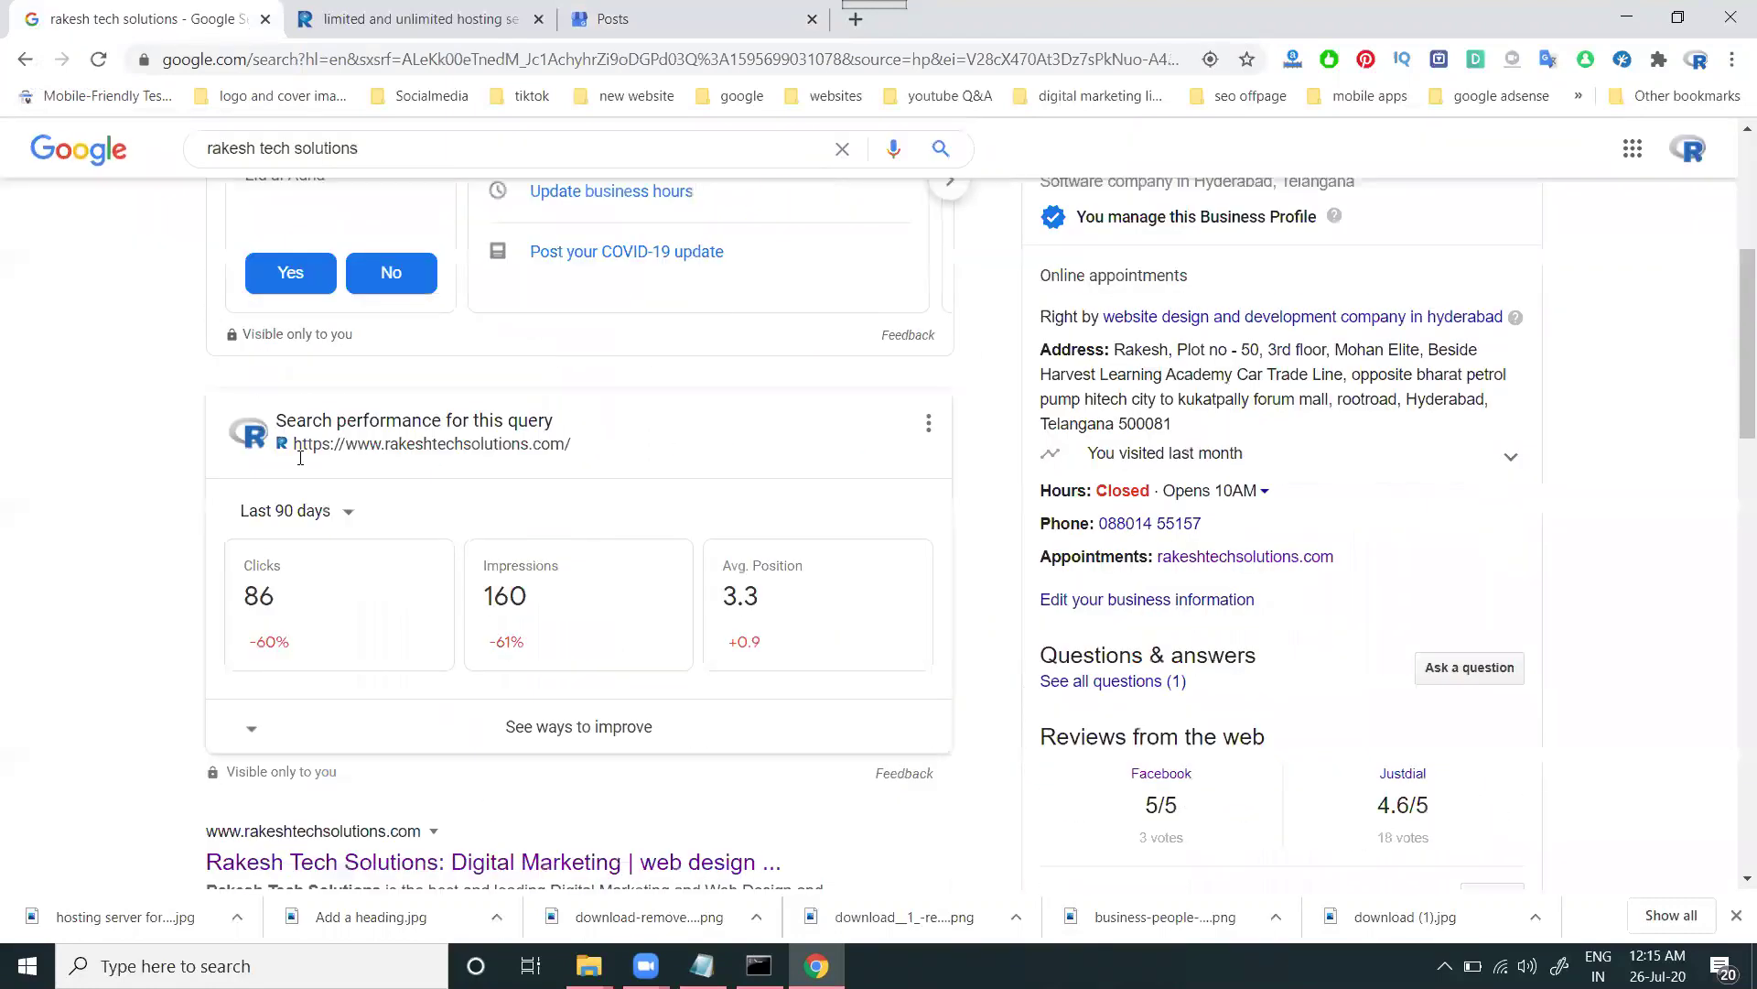
{"action": "scroll", "coordinate": [357, 508], "scroll_direction": "up", "scroll_amount": 4}
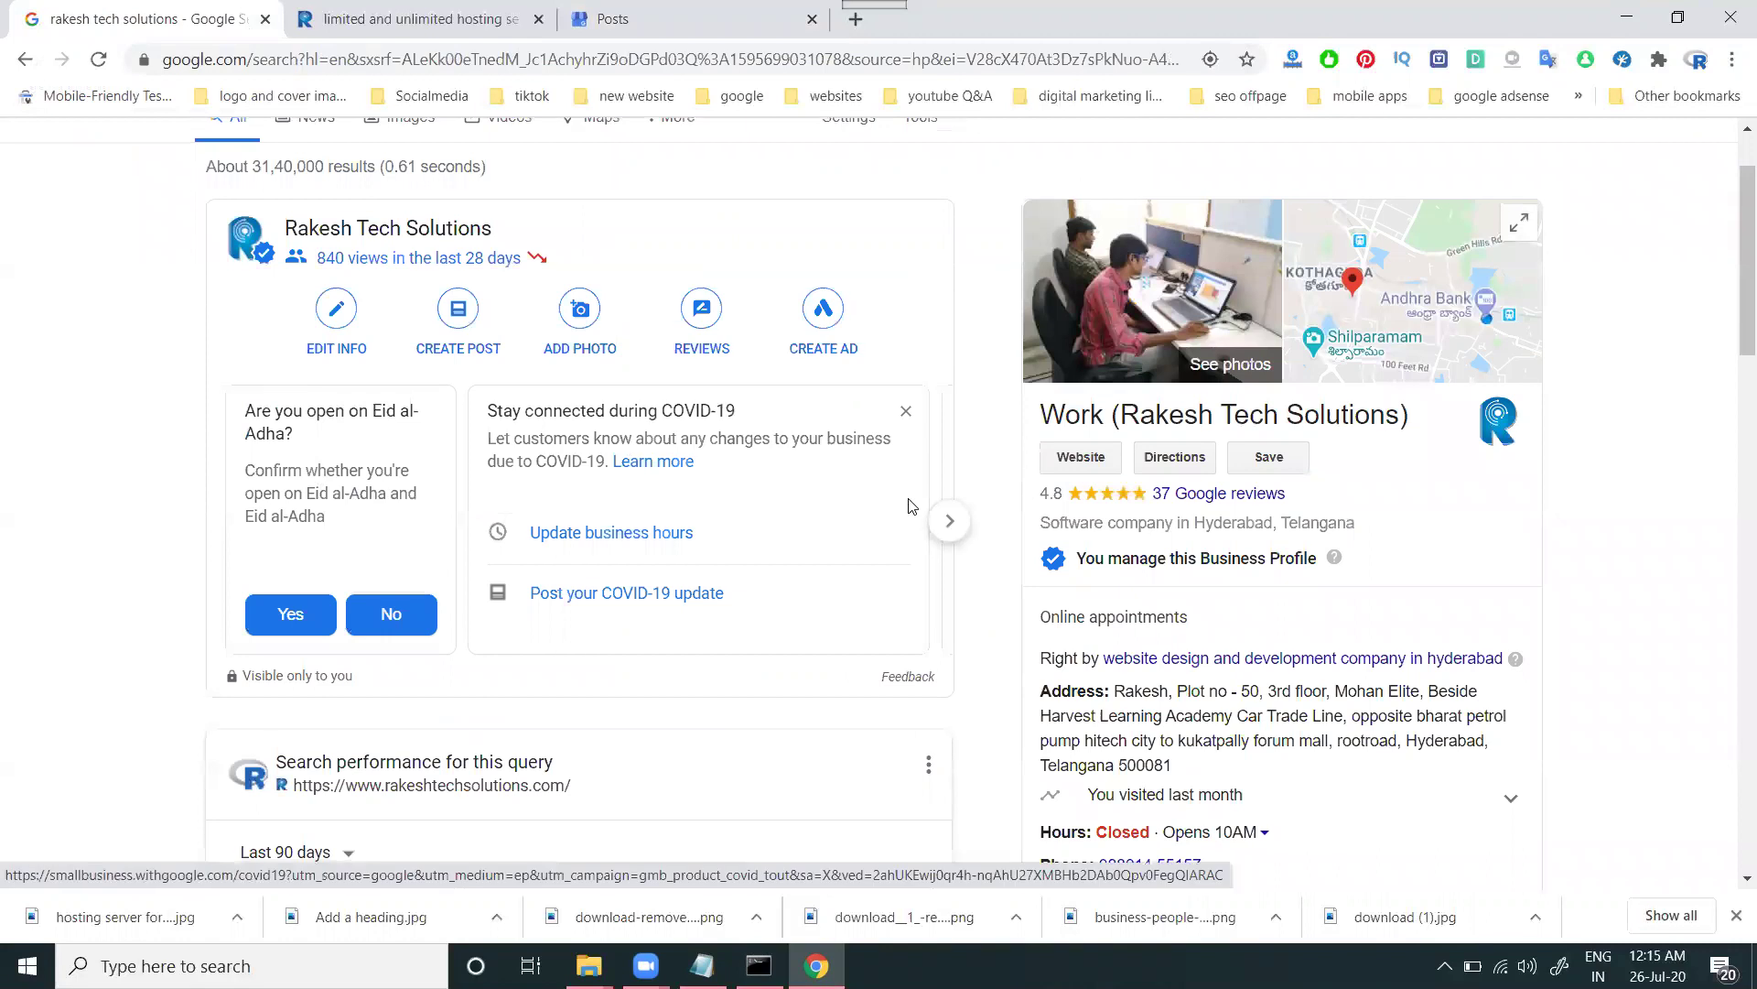
{"action": "scroll", "coordinate": [911, 508], "scroll_direction": "down", "scroll_amount": 9}
{"action": "scroll", "coordinate": [911, 520], "scroll_direction": "up", "scroll_amount": 2}
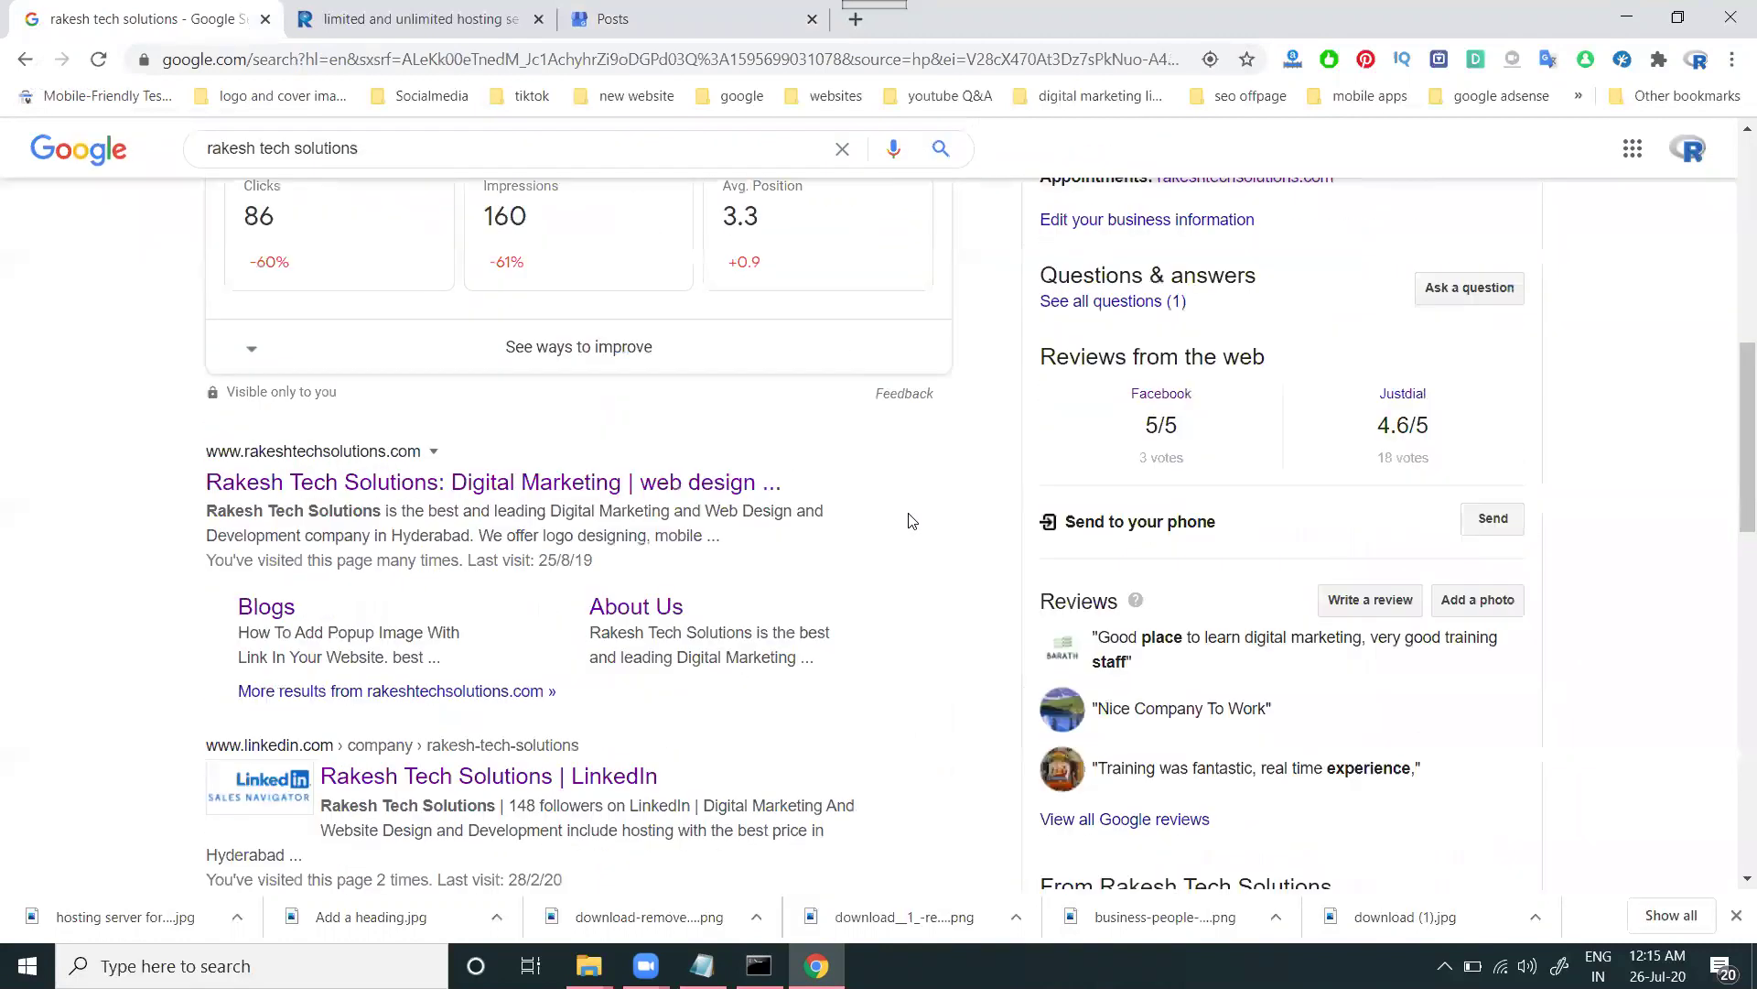
{"action": "scroll", "coordinate": [911, 521], "scroll_direction": "up", "scroll_amount": 8}
{"action": "left_click", "coordinate": [946, 529]}
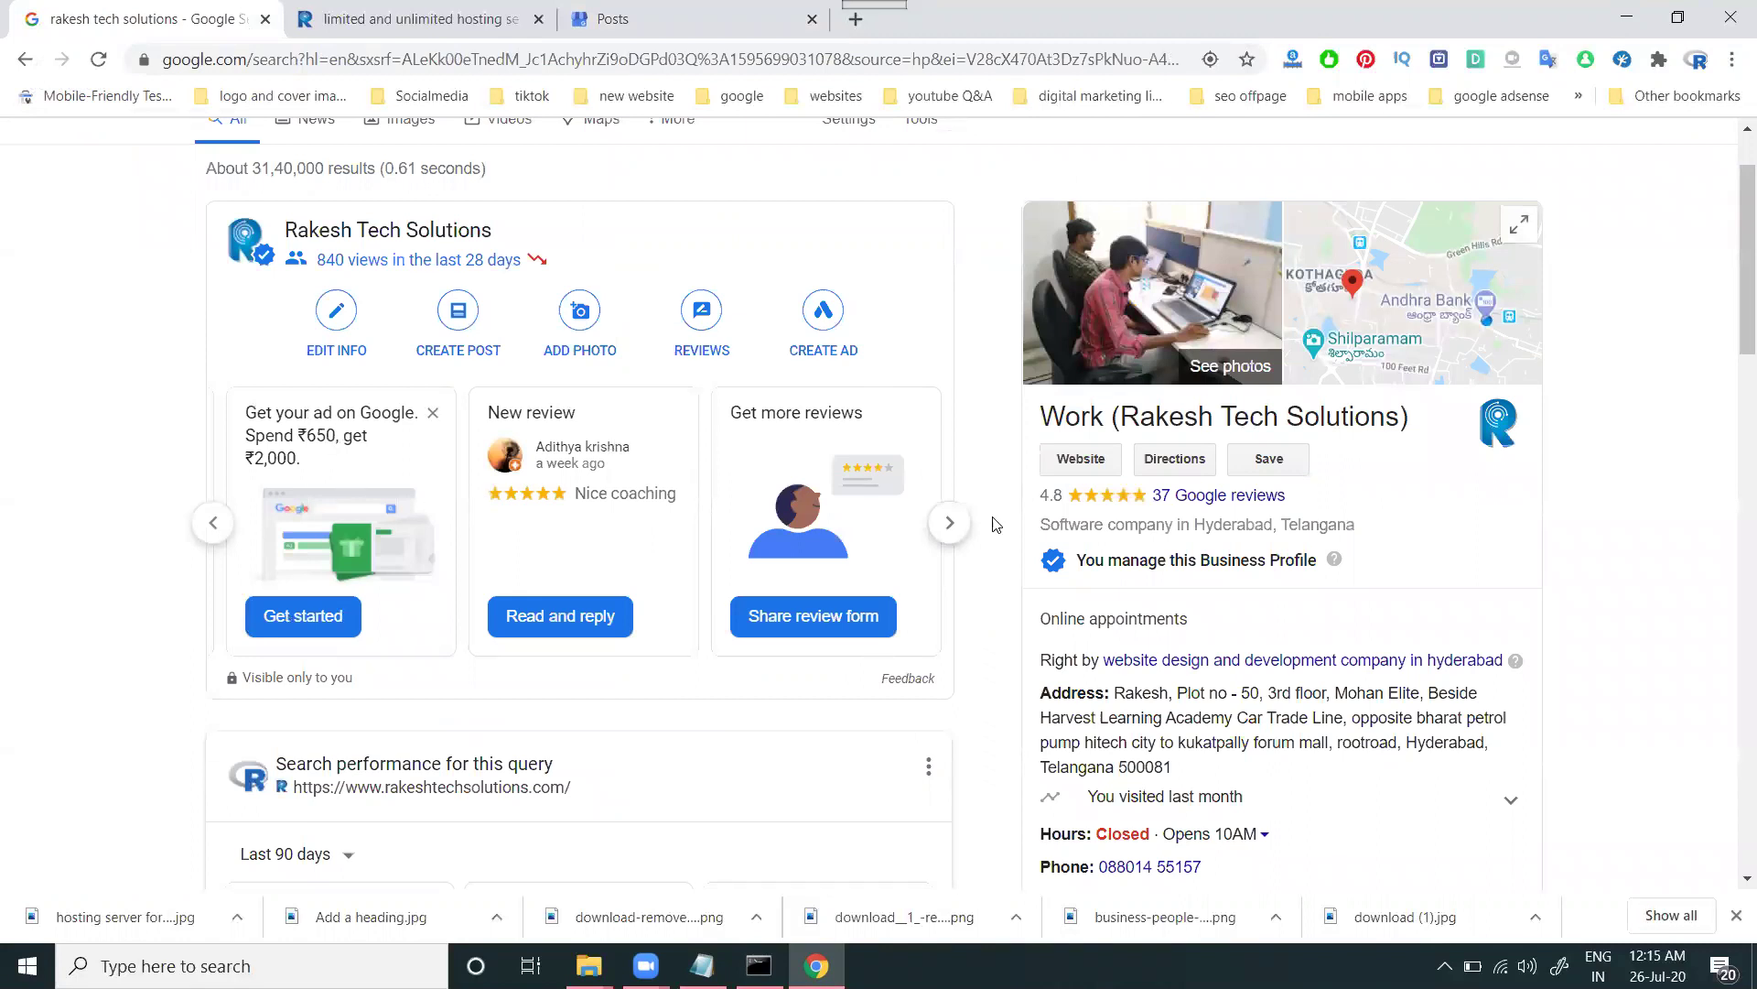
{"action": "left_click", "coordinate": [949, 523]}
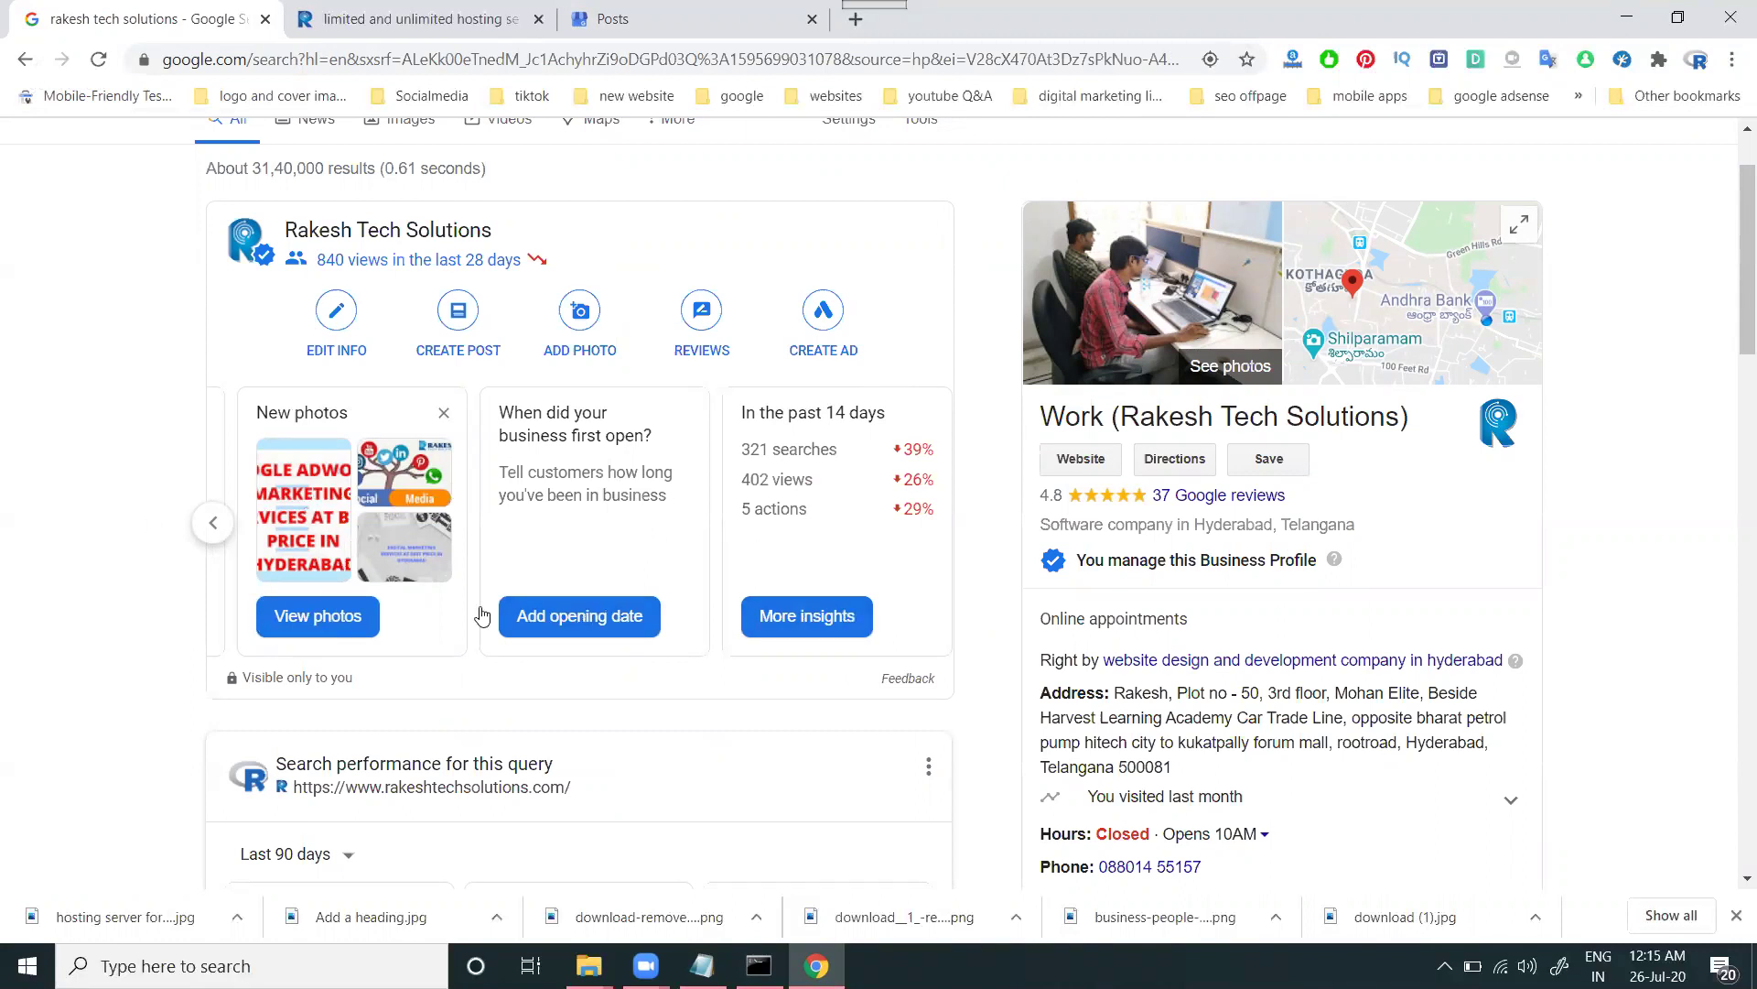
{"action": "scroll", "coordinate": [66, 349], "scroll_direction": "up", "scroll_amount": 2}
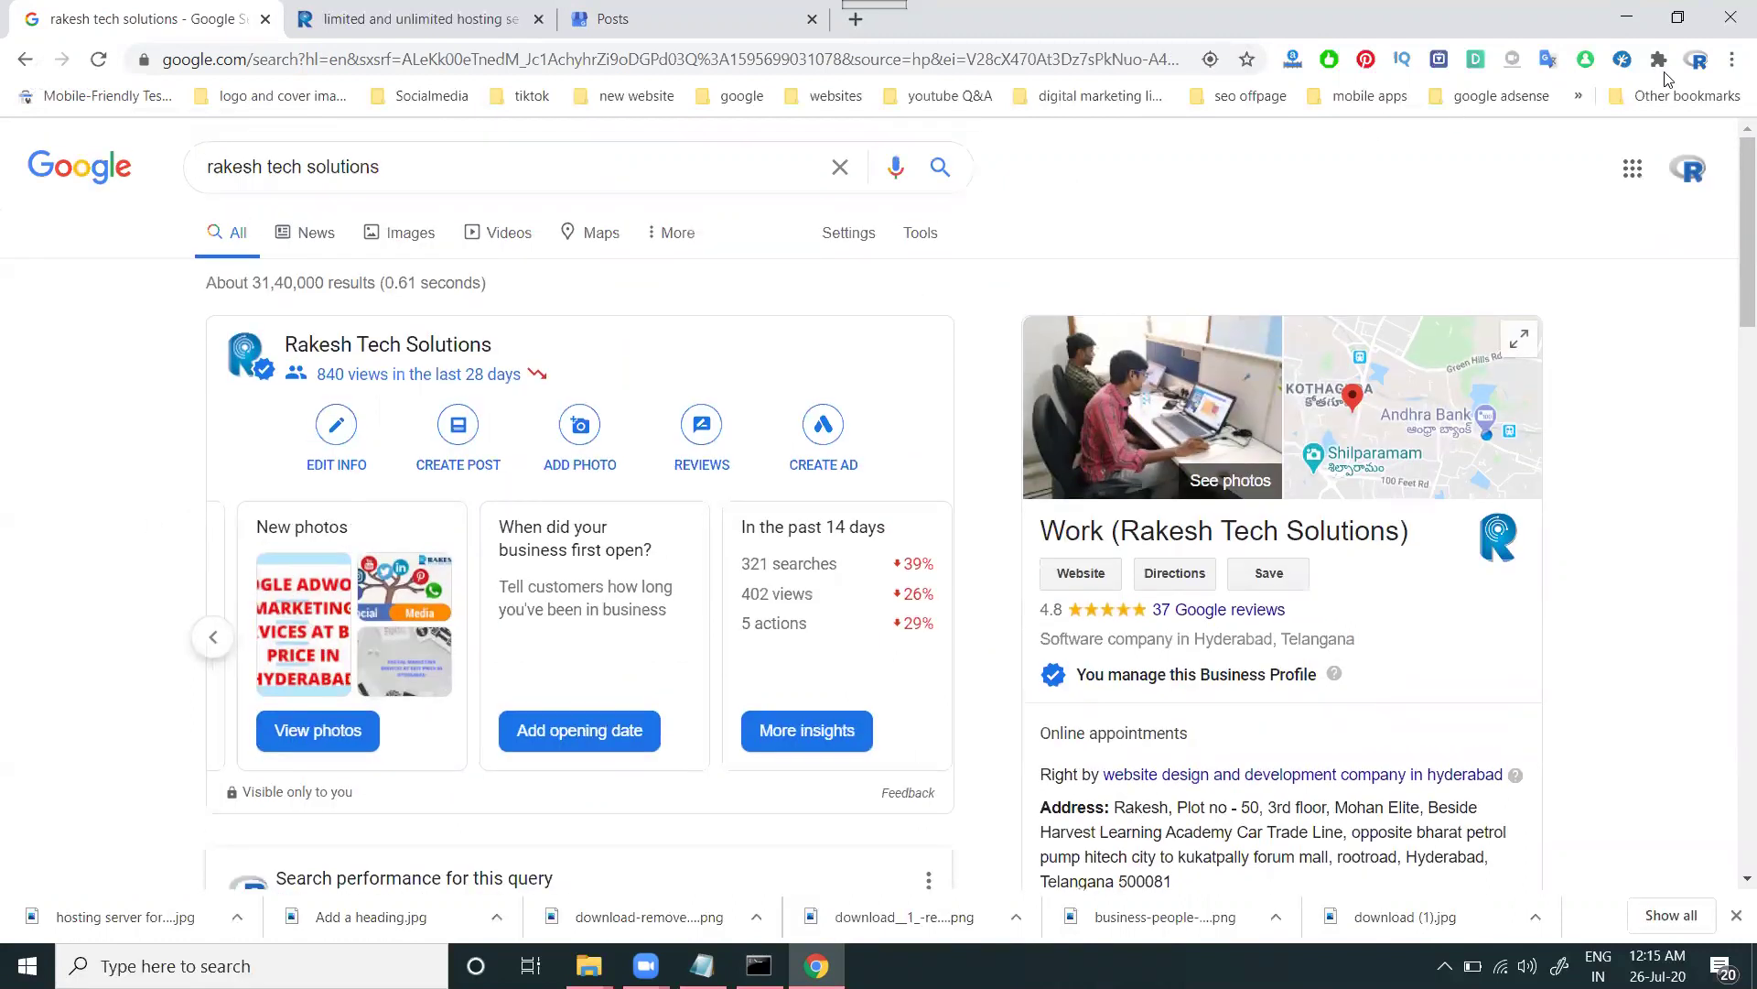
Open an incognito window and search for "rakesh tech solutions" to view the public business listing
{"action": "left_click", "coordinate": [1731, 59]}
{"action": "left_click", "coordinate": [1625, 145]}
{"action": "type", "text": "rakesh tech solutions"}
{"action": "key", "text": "Return"}
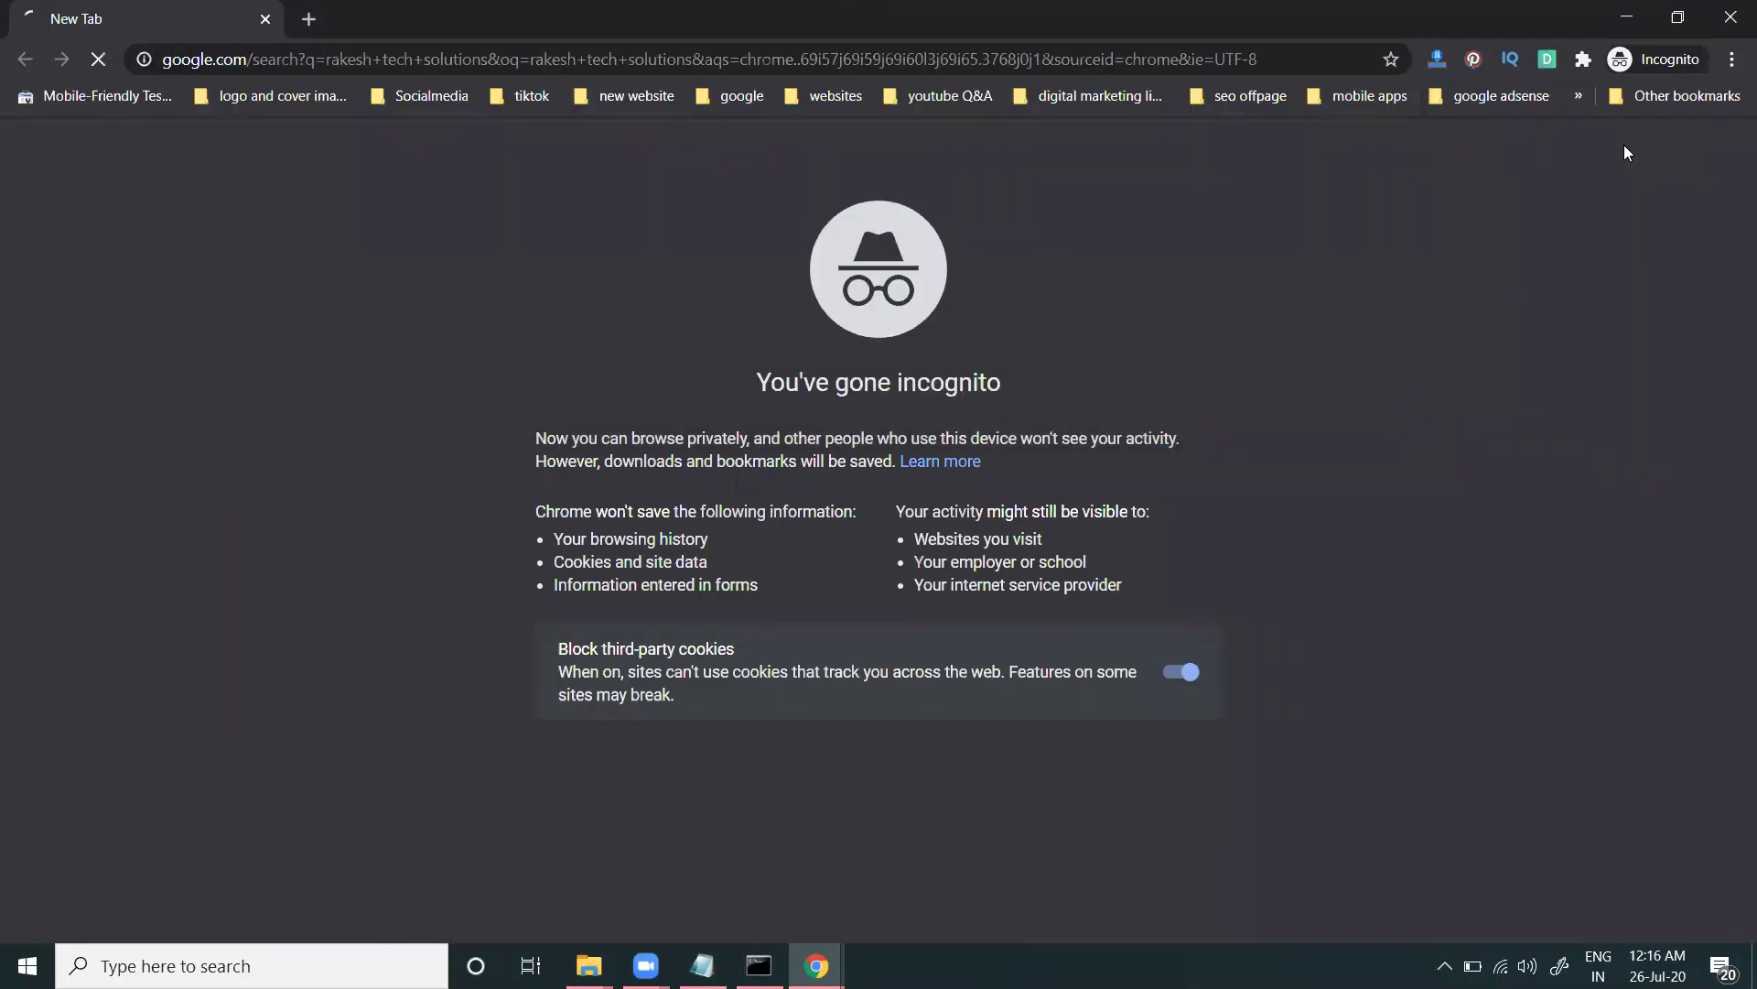
{"action": "scroll", "coordinate": [1466, 524], "scroll_direction": "down", "scroll_amount": 1}
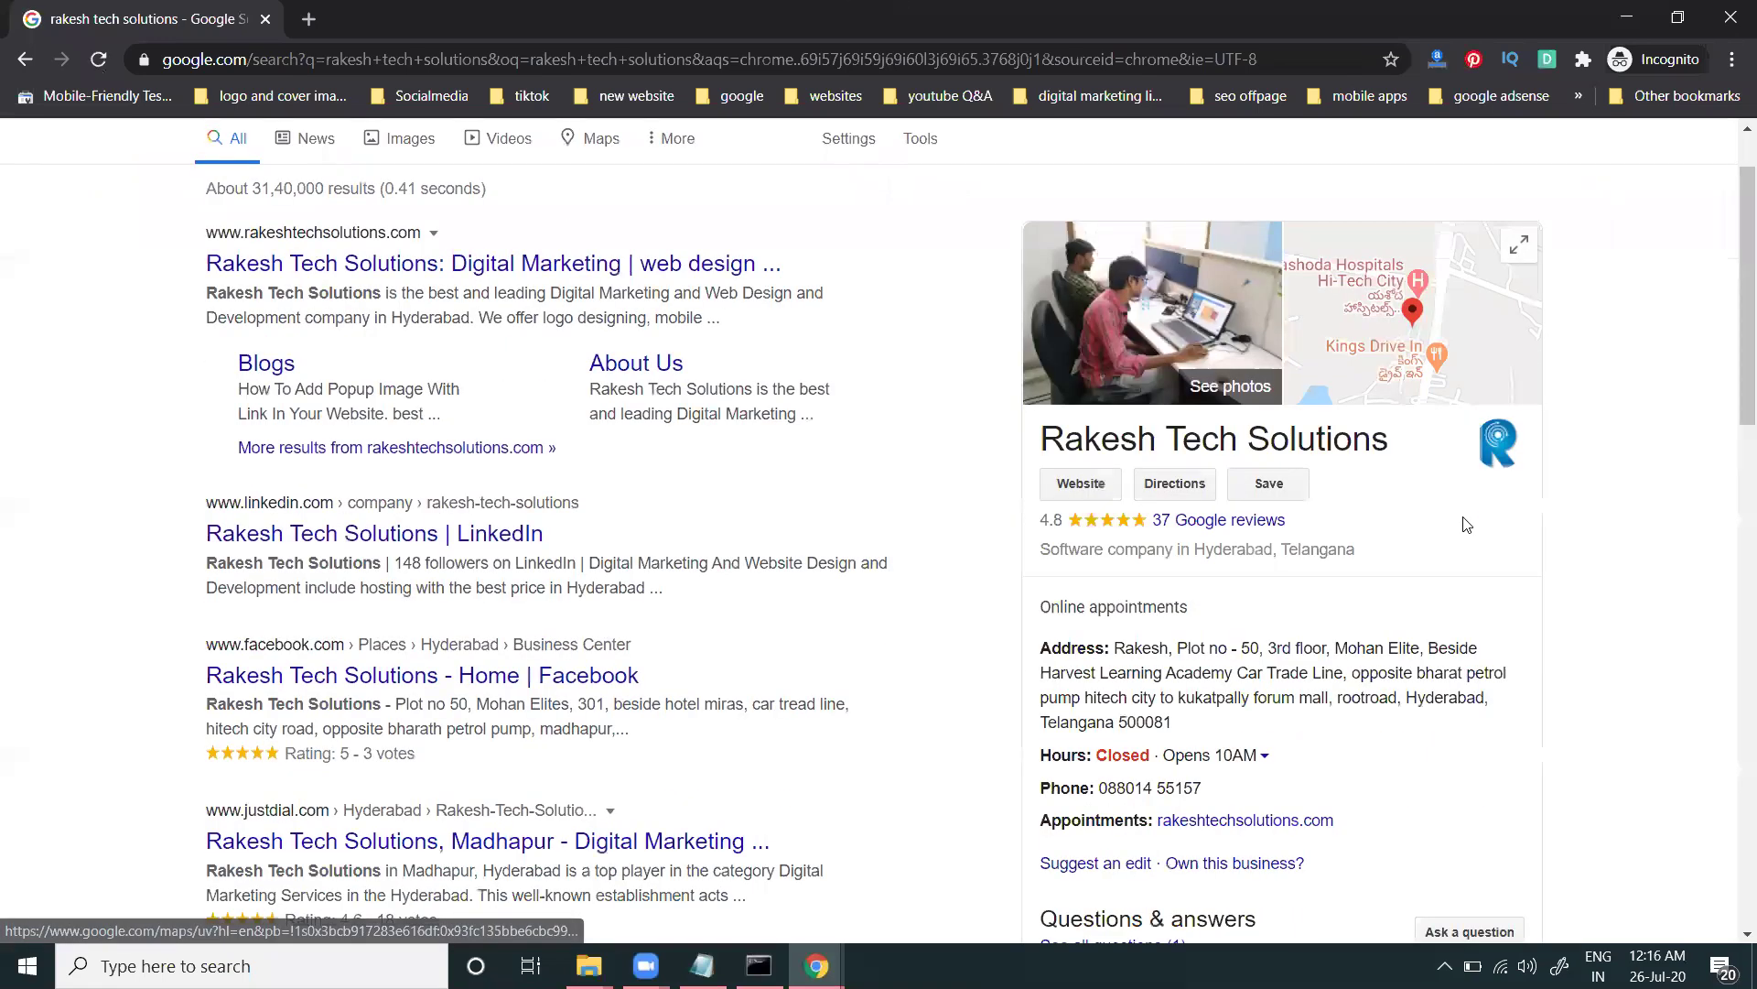
Browse all published Rakesh Tech Solutions posts in the public listing, close the post viewer and return to the signed-in browser window
{"action": "scroll", "coordinate": [1466, 524], "scroll_direction": "down", "scroll_amount": 12}
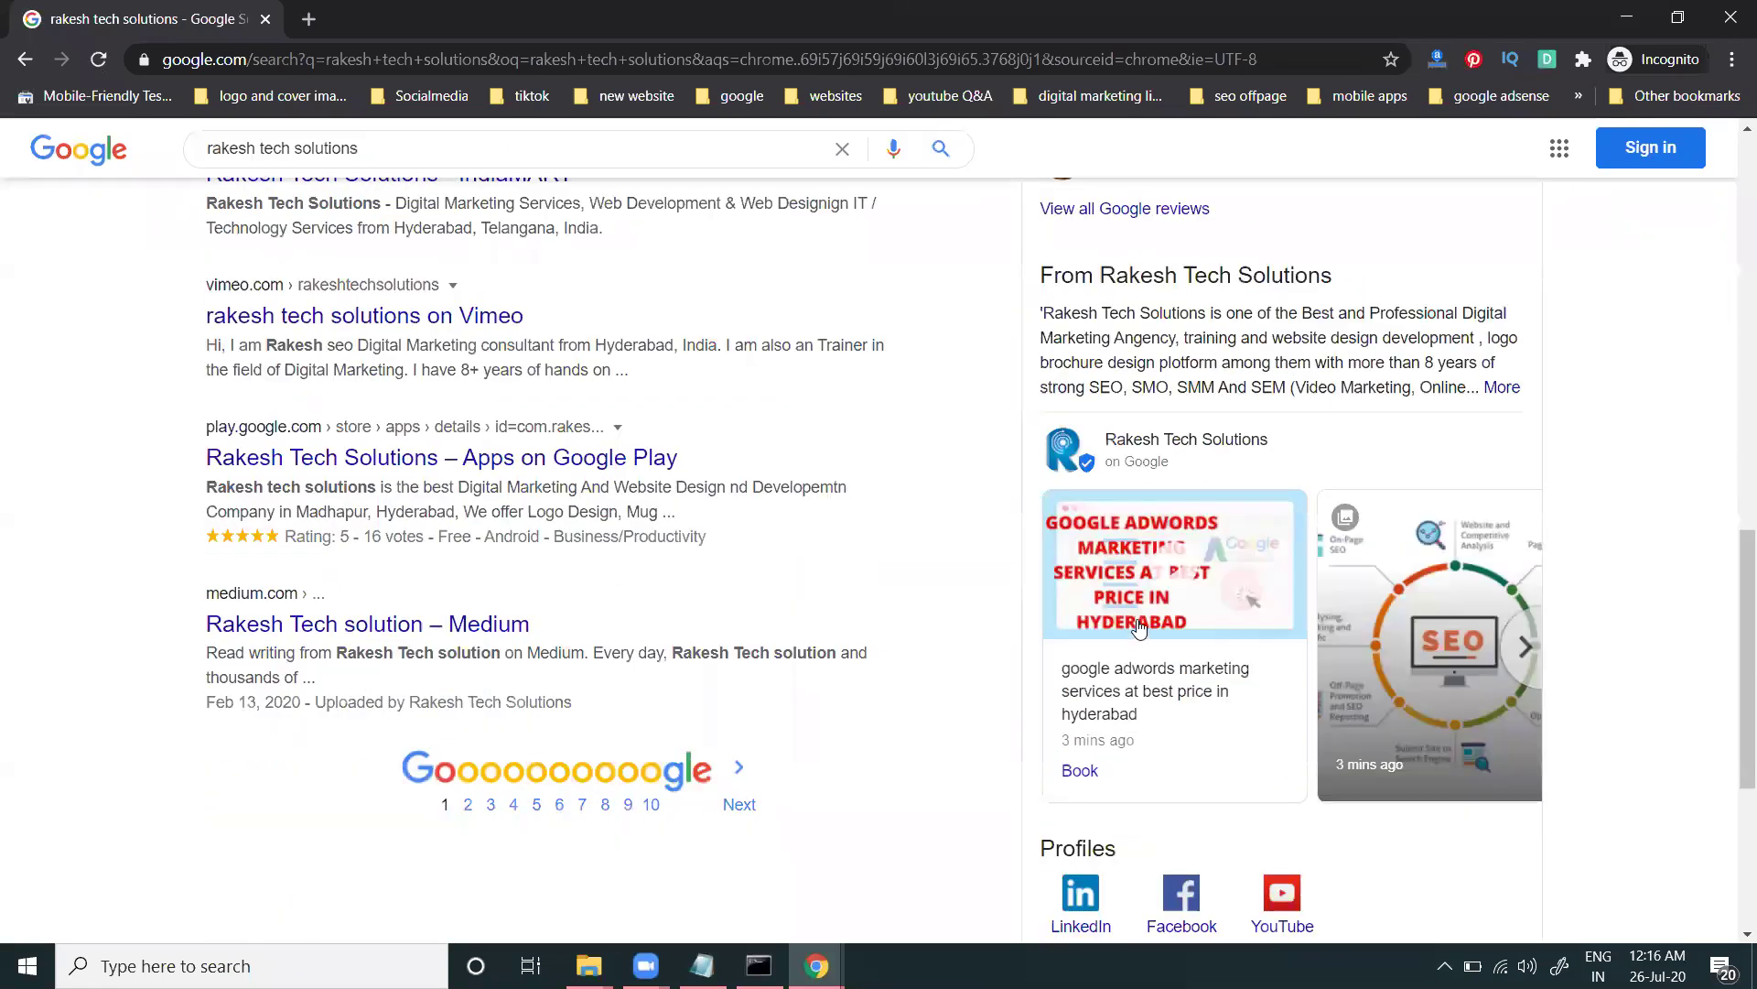
{"action": "left_click", "coordinate": [1527, 646]}
{"action": "left_click", "coordinate": [1497, 656]}
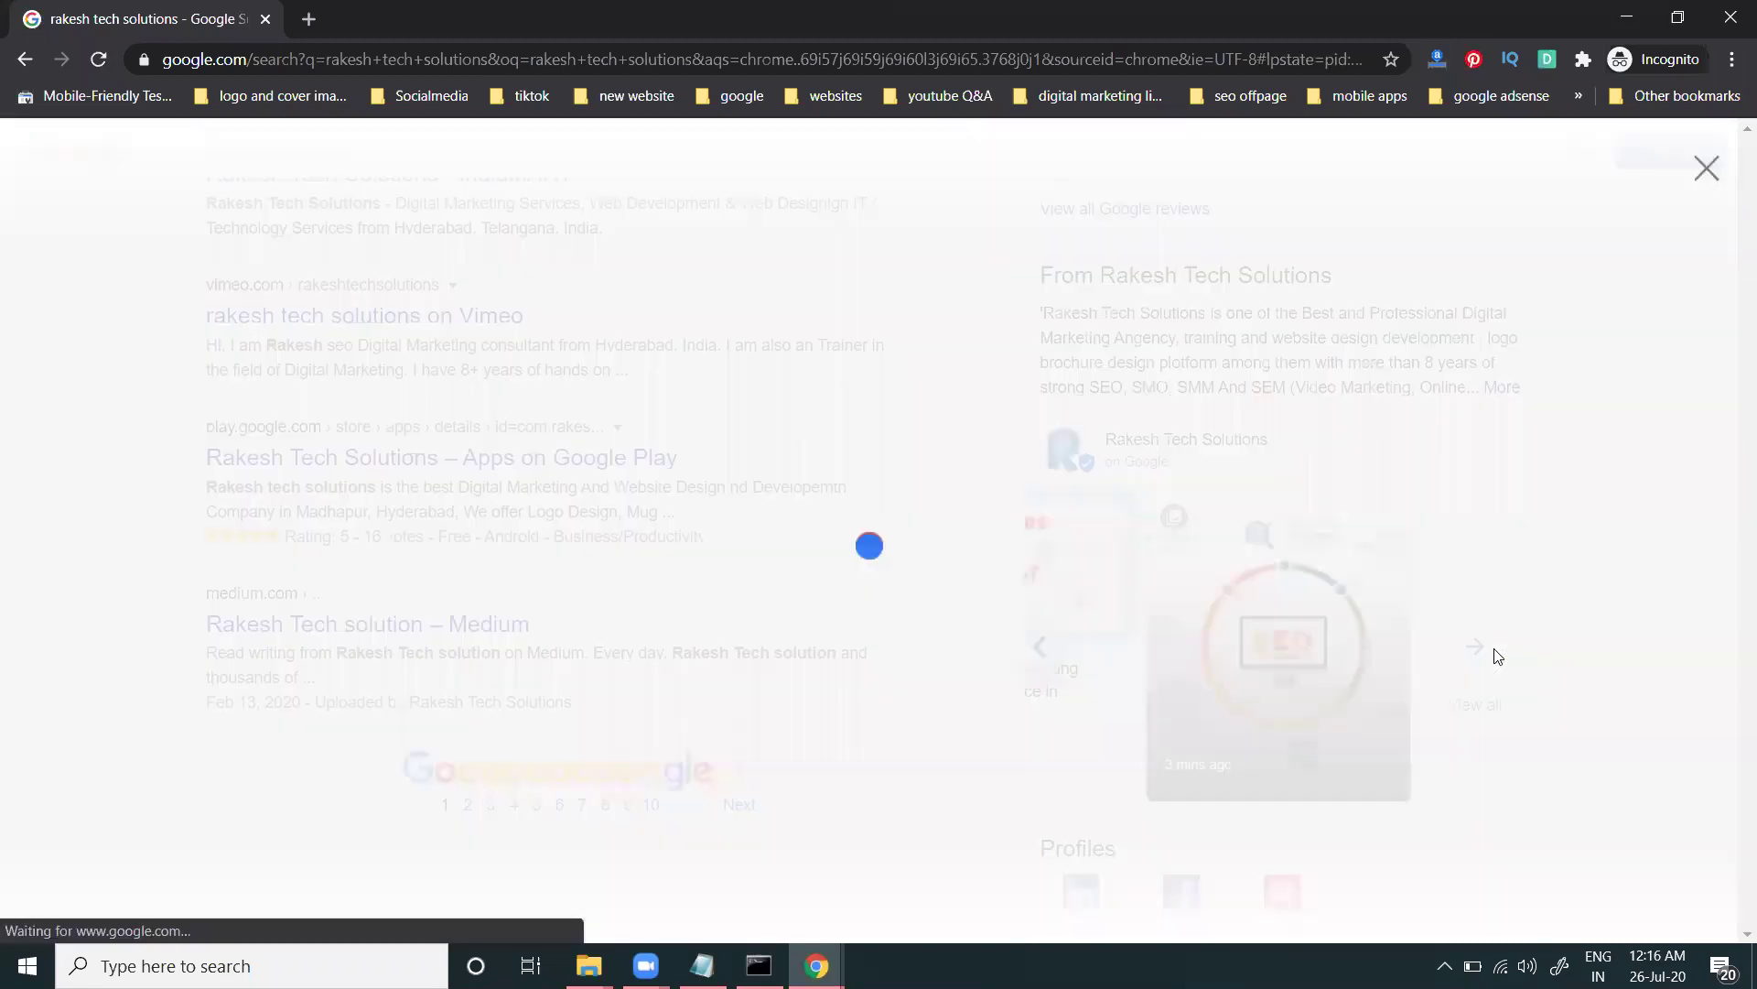
{"action": "scroll", "coordinate": [792, 440], "scroll_direction": "down", "scroll_amount": 10}
{"action": "scroll", "coordinate": [793, 439], "scroll_direction": "down", "scroll_amount": 15}
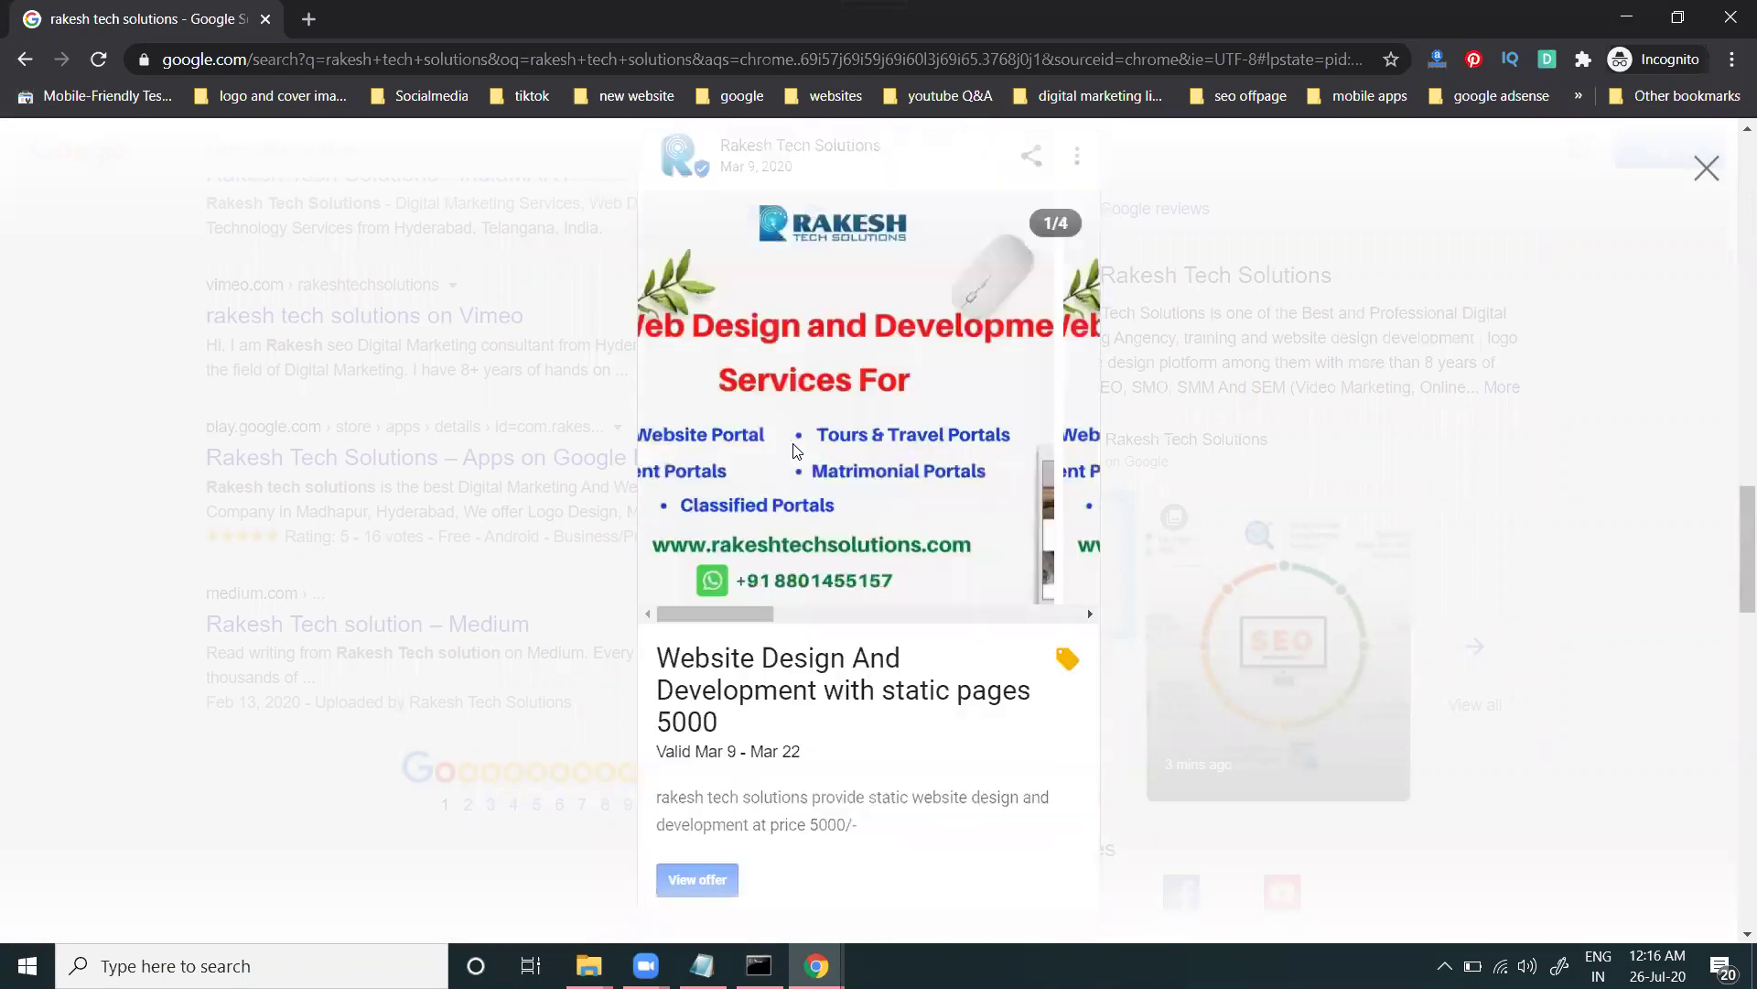
{"action": "scroll", "coordinate": [792, 448], "scroll_direction": "down", "scroll_amount": 5}
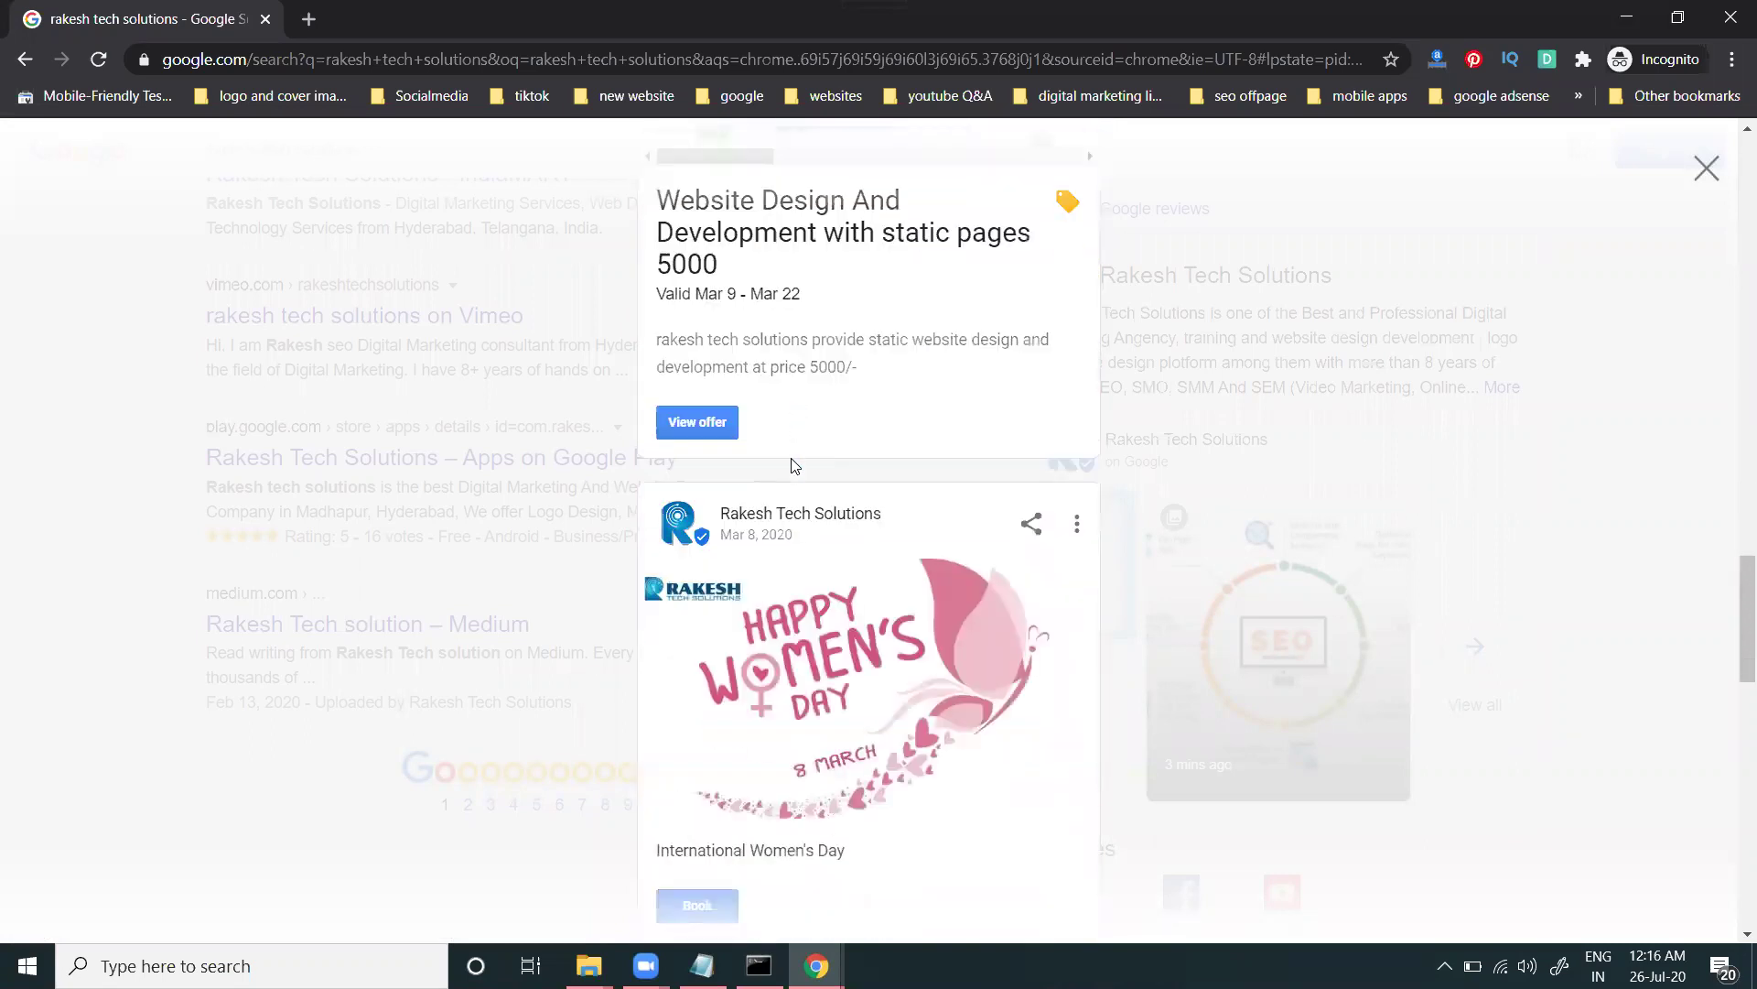
{"action": "left_click", "coordinate": [1707, 170]}
{"action": "left_click", "coordinate": [1626, 17]}
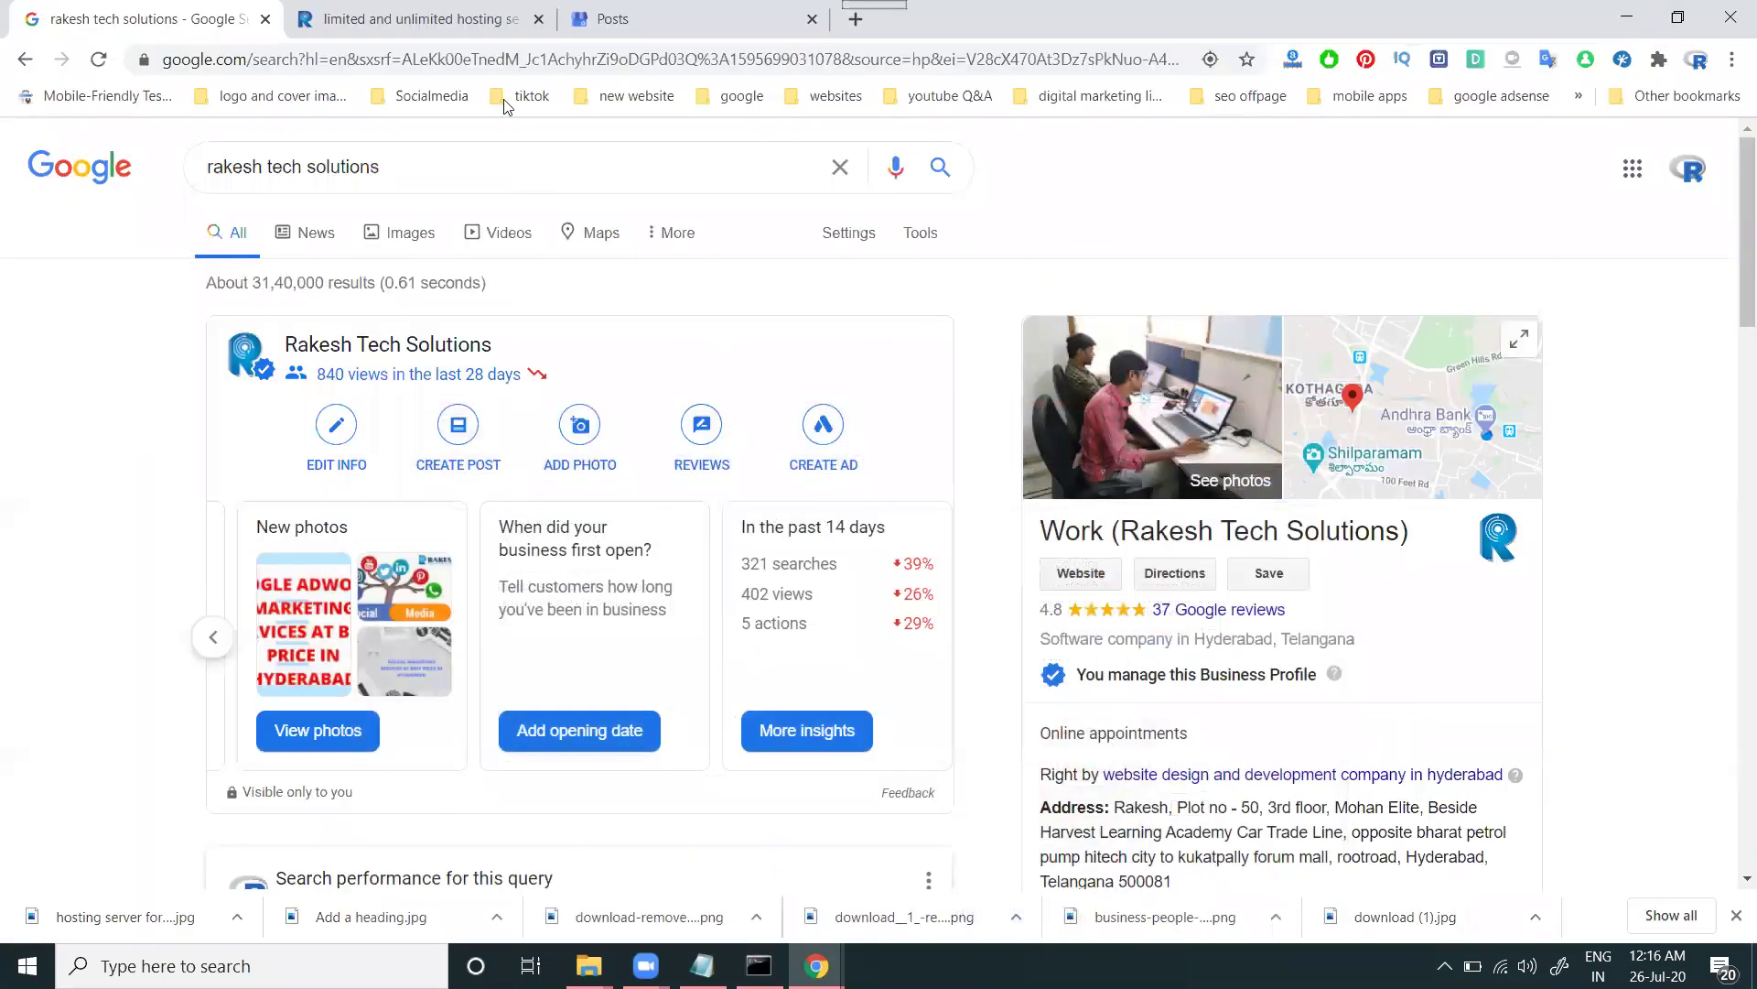
Refresh the business posts page, explore the Call now and Book button options in a new What's New post, and discard the draft
{"action": "left_click", "coordinate": [607, 19]}
{"action": "key", "text": "F5"}
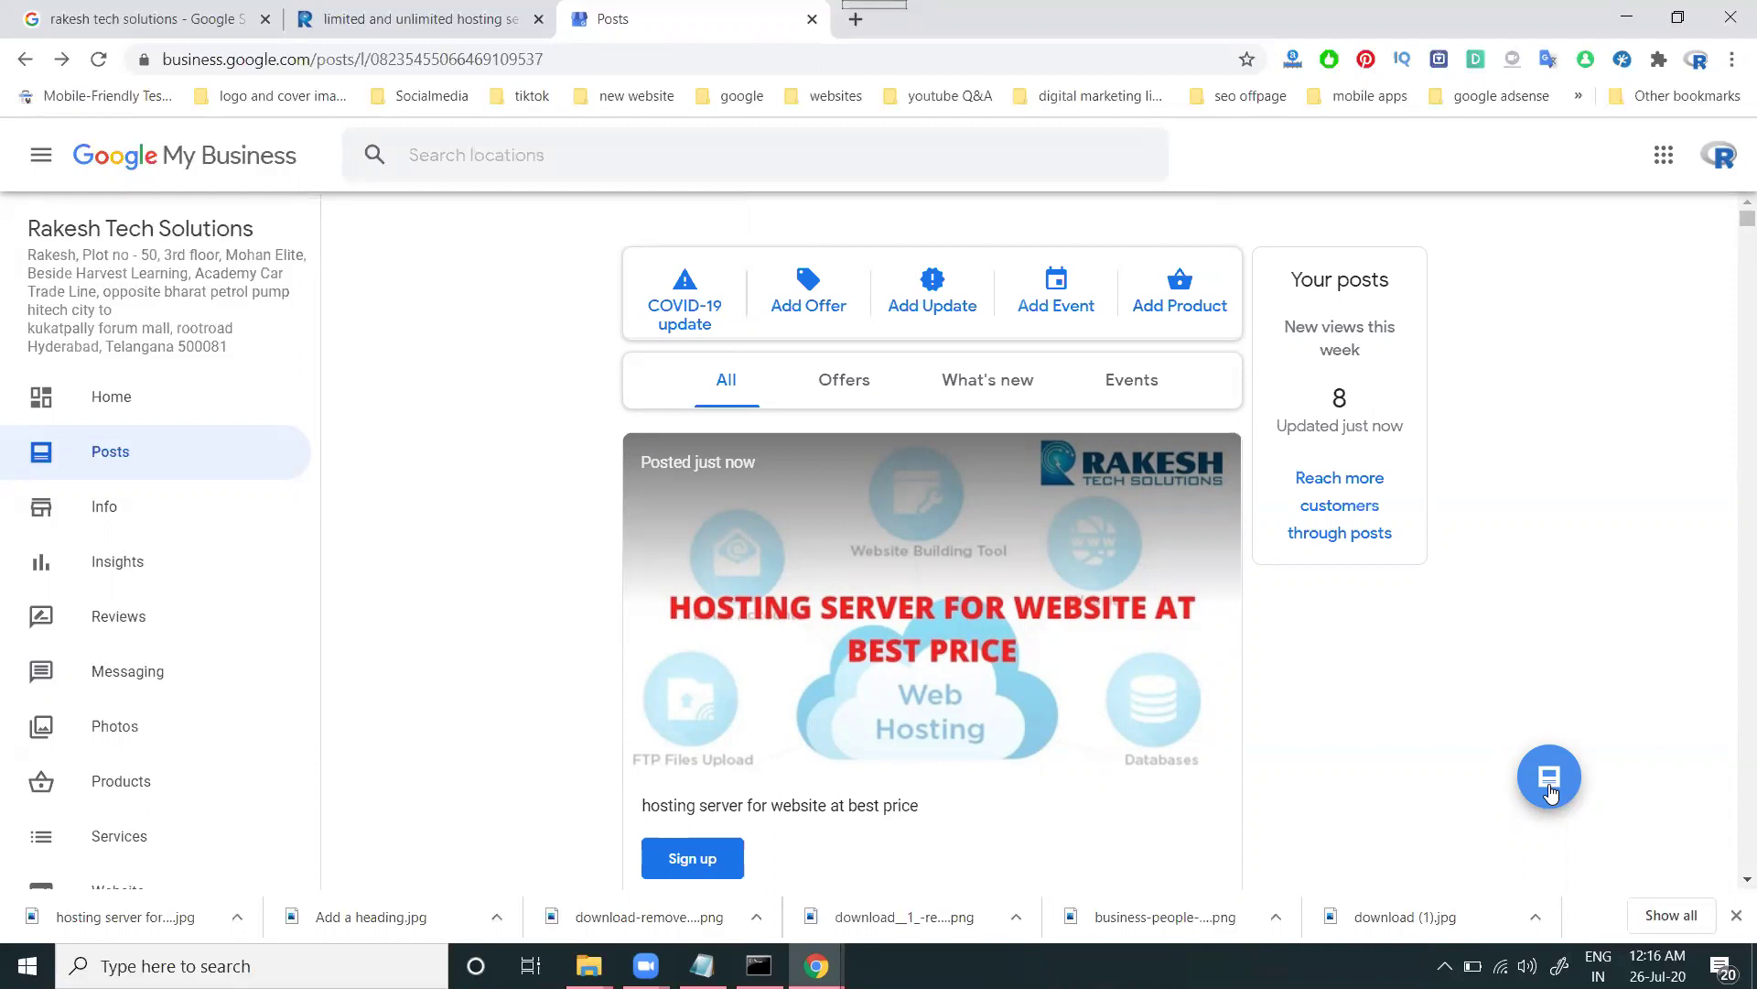
{"action": "left_click", "coordinate": [1550, 778]}
{"action": "left_click", "coordinate": [1015, 269]}
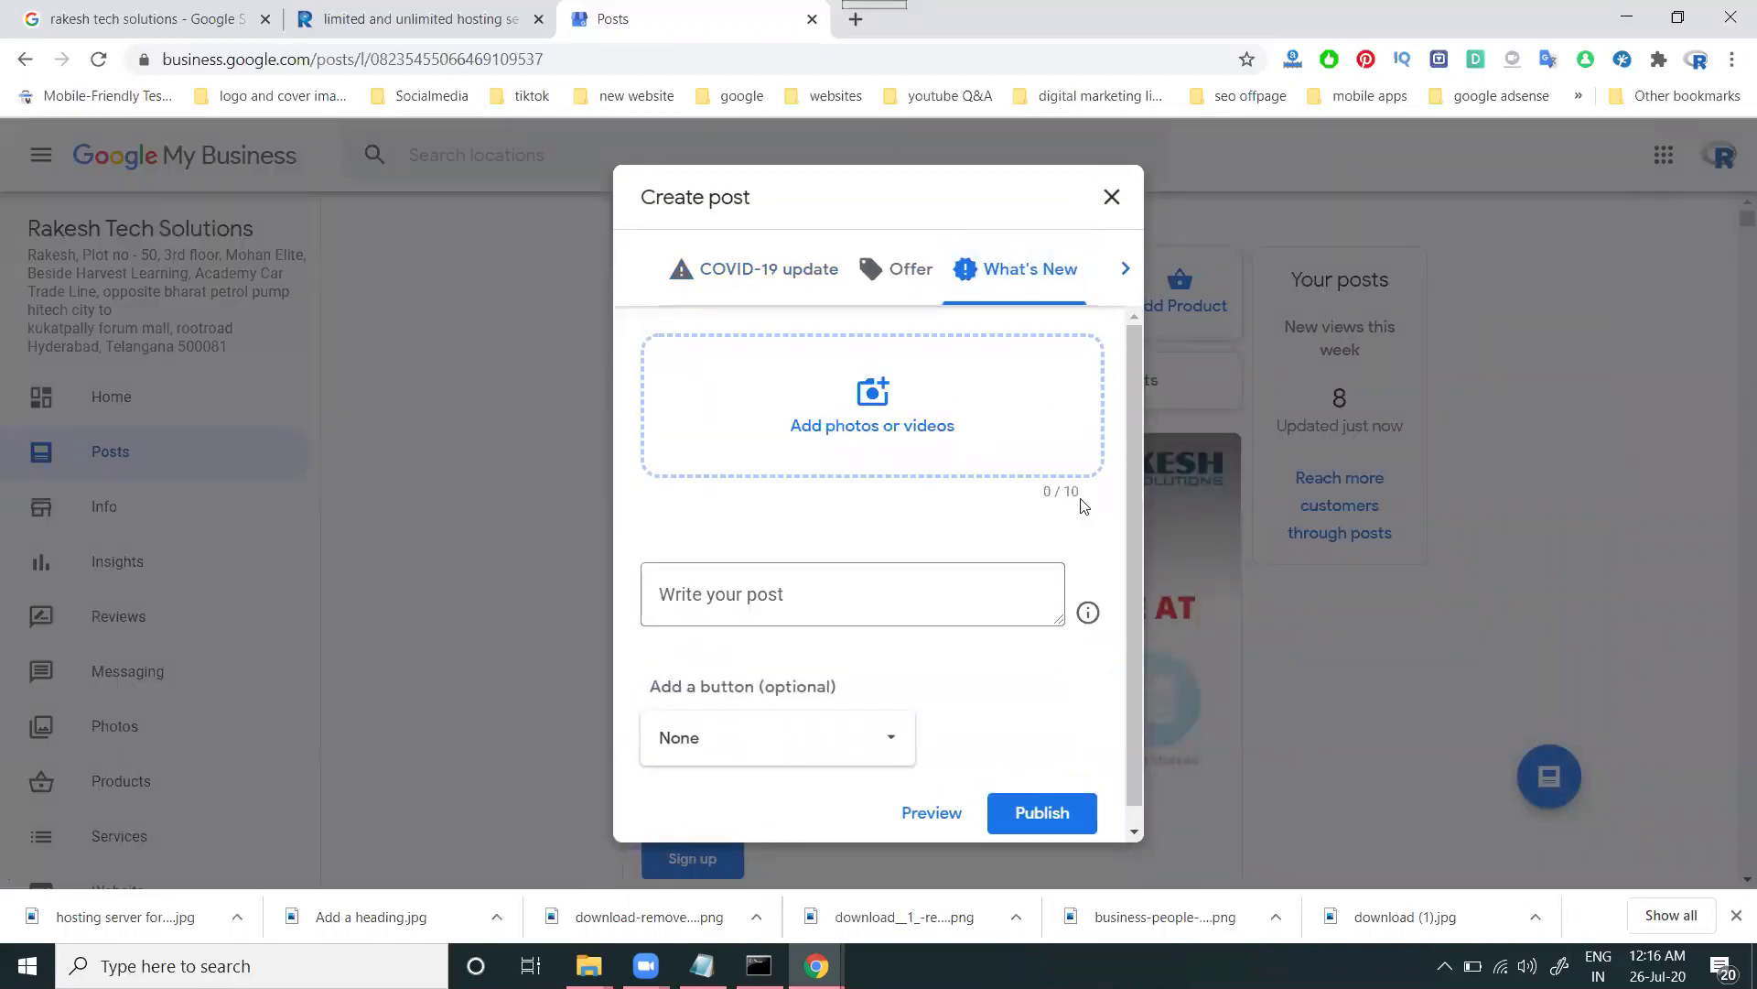
{"action": "left_click", "coordinate": [815, 758]}
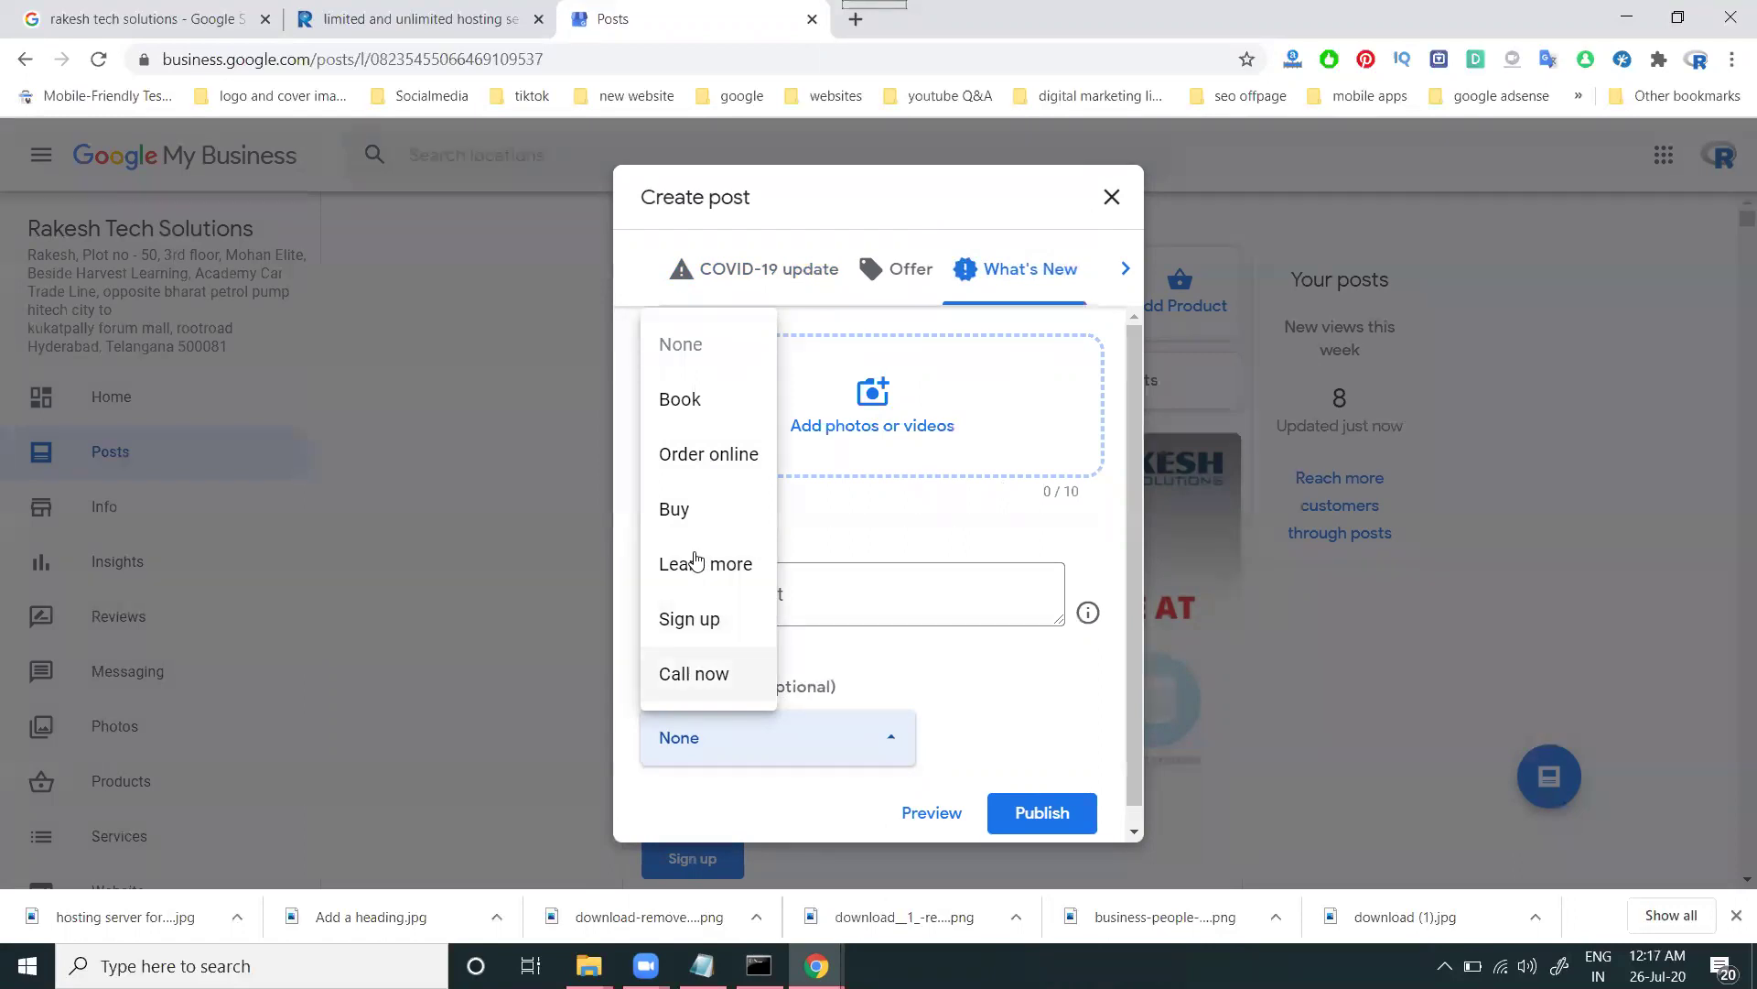
{"action": "left_click", "coordinate": [711, 674]}
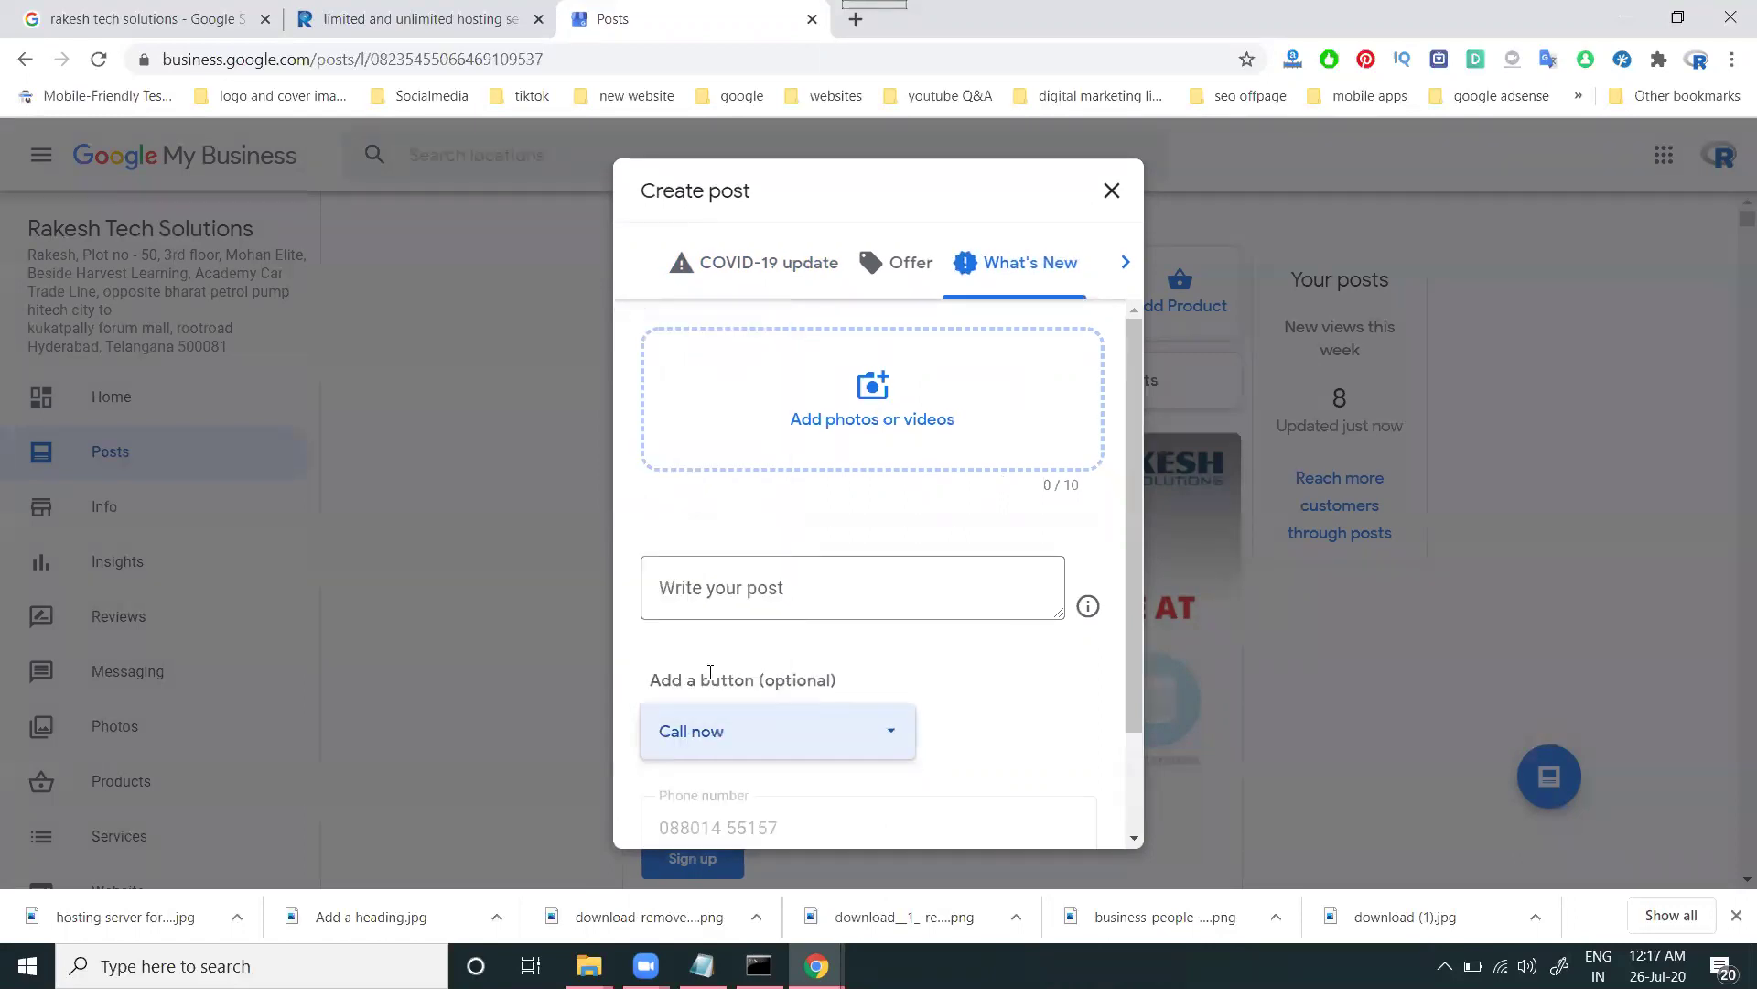
{"action": "left_click", "coordinate": [718, 730]}
{"action": "left_click", "coordinate": [714, 401]}
{"action": "scroll", "coordinate": [868, 573], "scroll_direction": "down", "scroll_amount": 3}
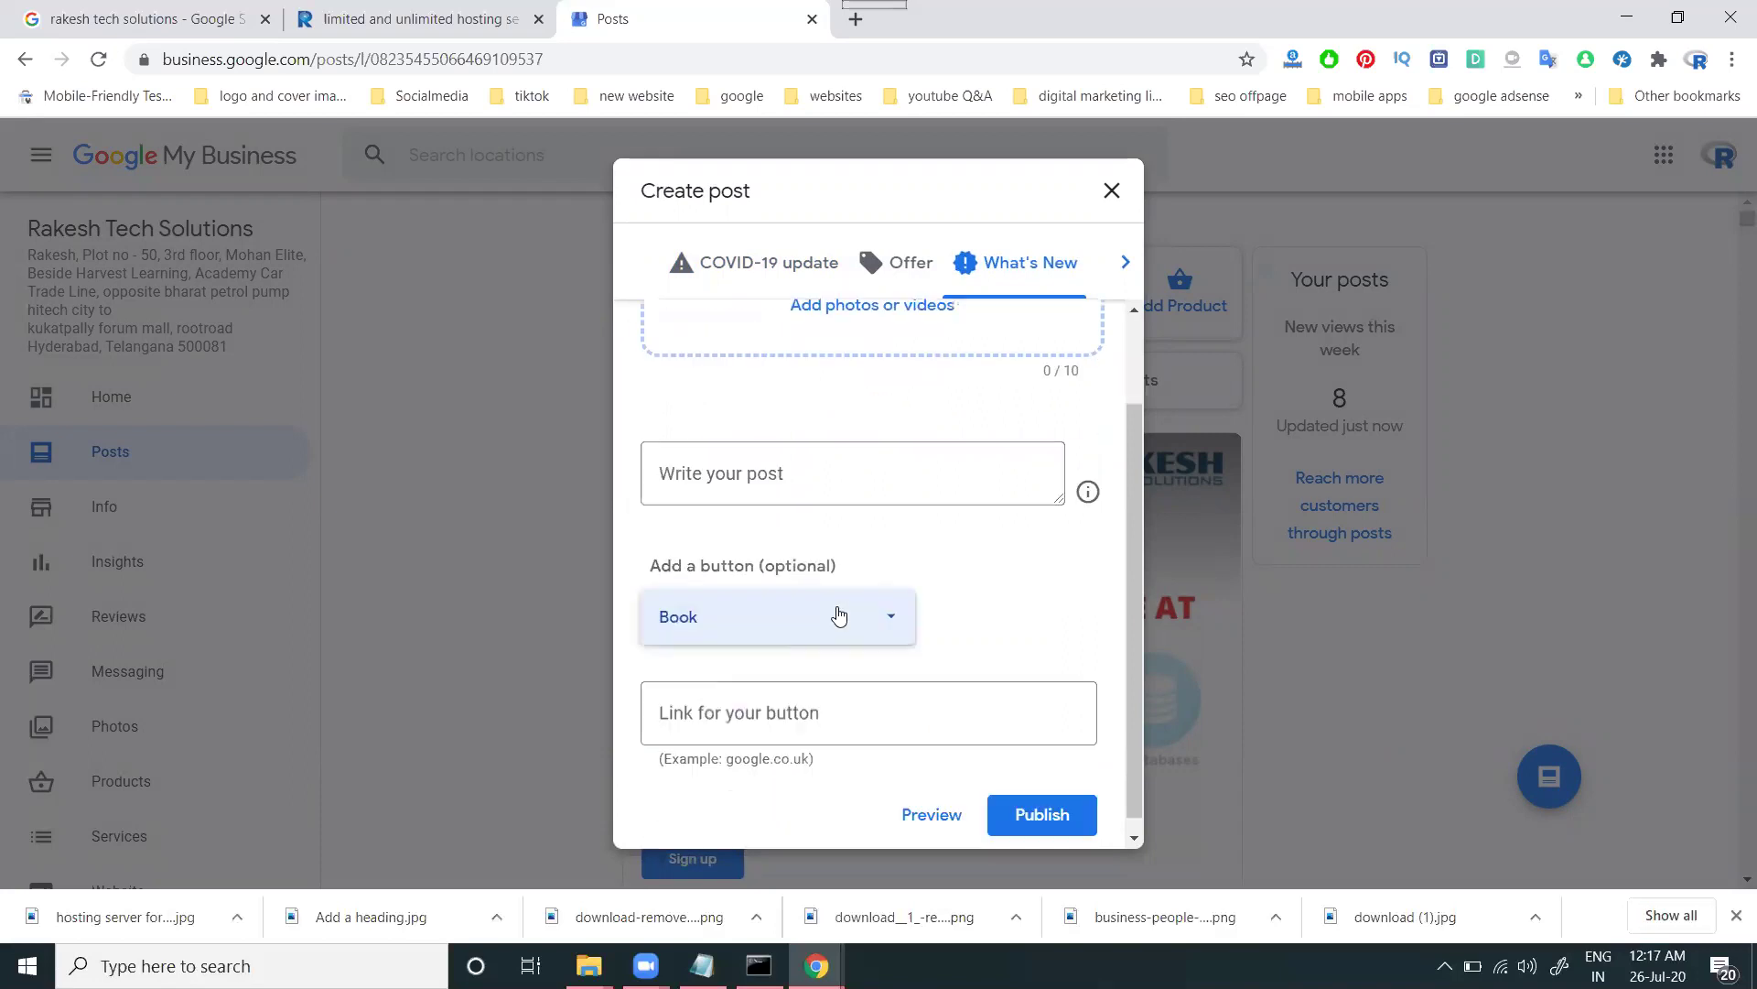
{"action": "left_click", "coordinate": [836, 615]}
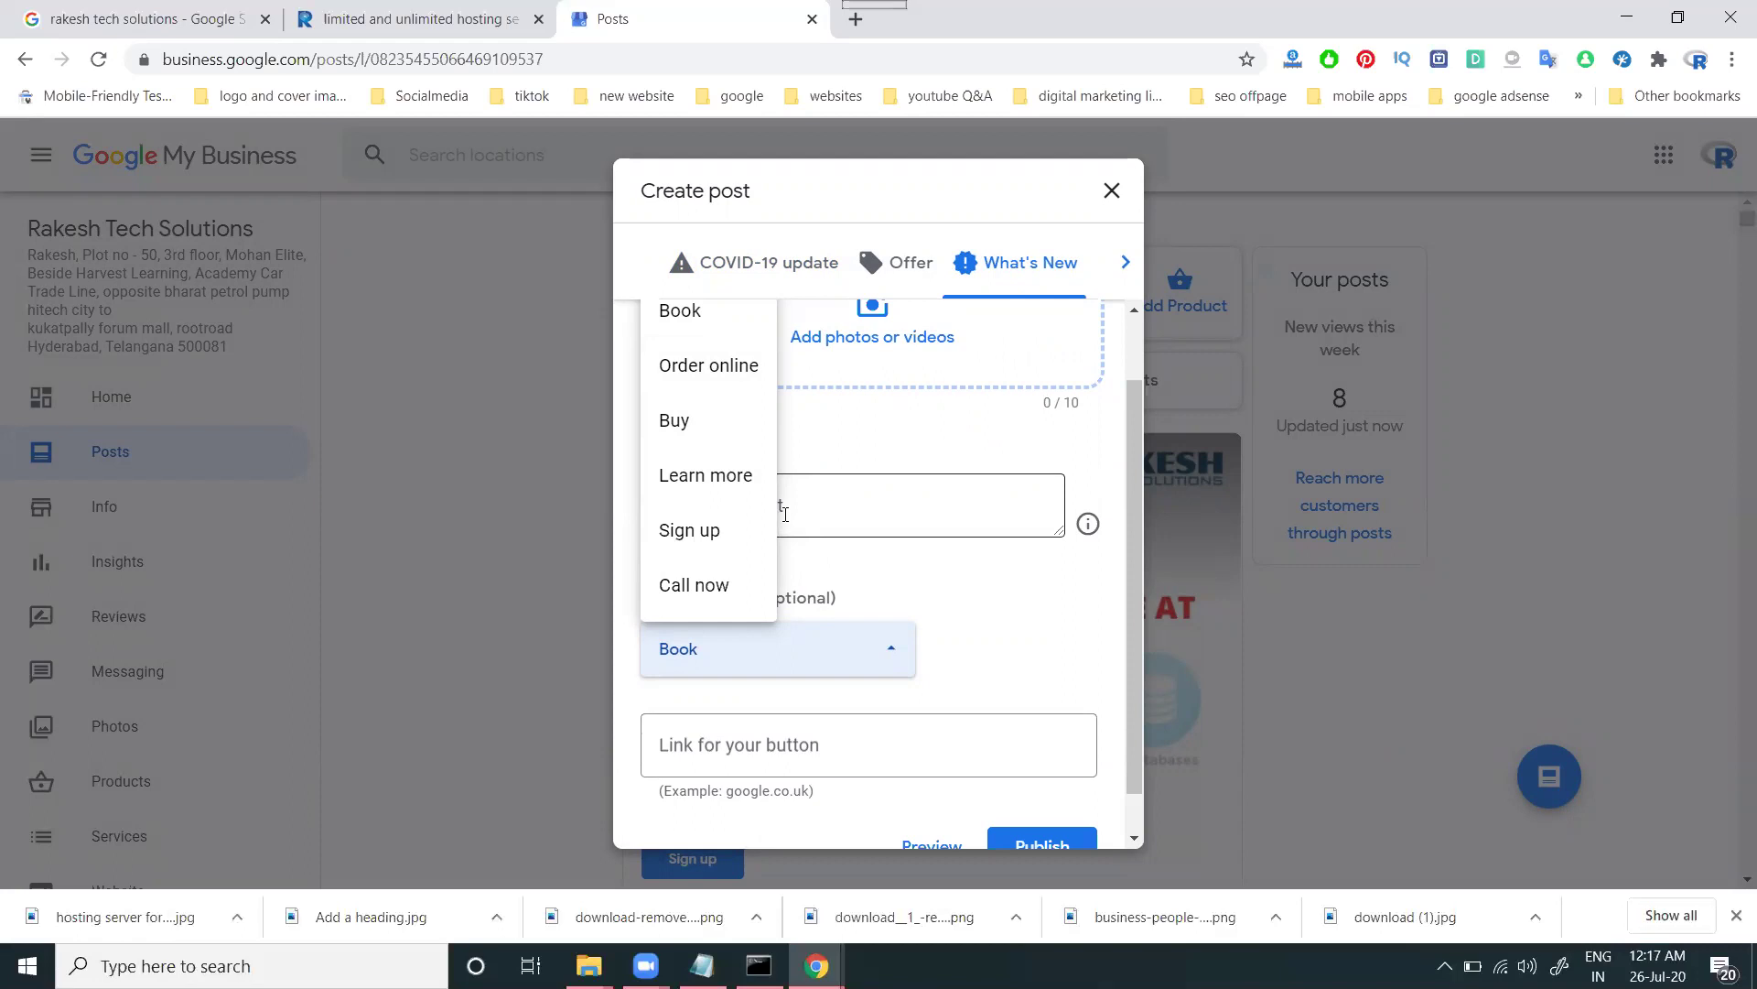
{"action": "left_click", "coordinate": [1113, 189]}
View the business listing's Messaging page and Home dashboard
{"action": "scroll", "coordinate": [157, 357], "scroll_direction": "down", "scroll_amount": 3}
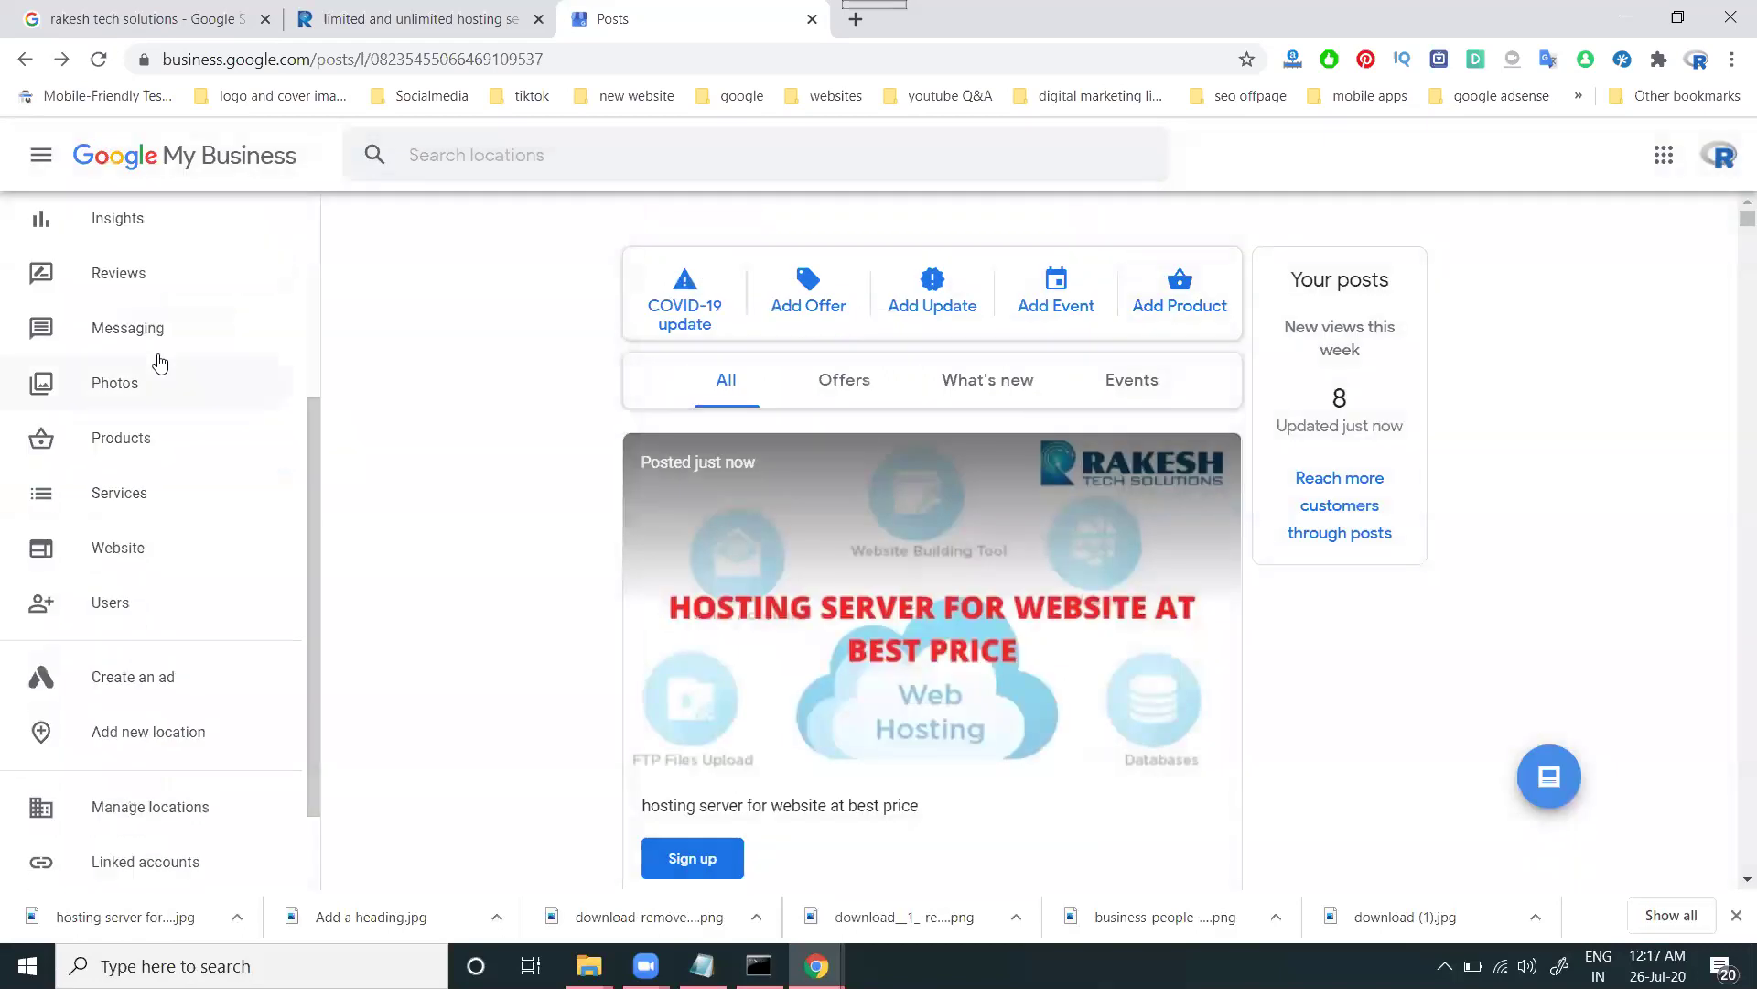
{"action": "left_click", "coordinate": [154, 335]}
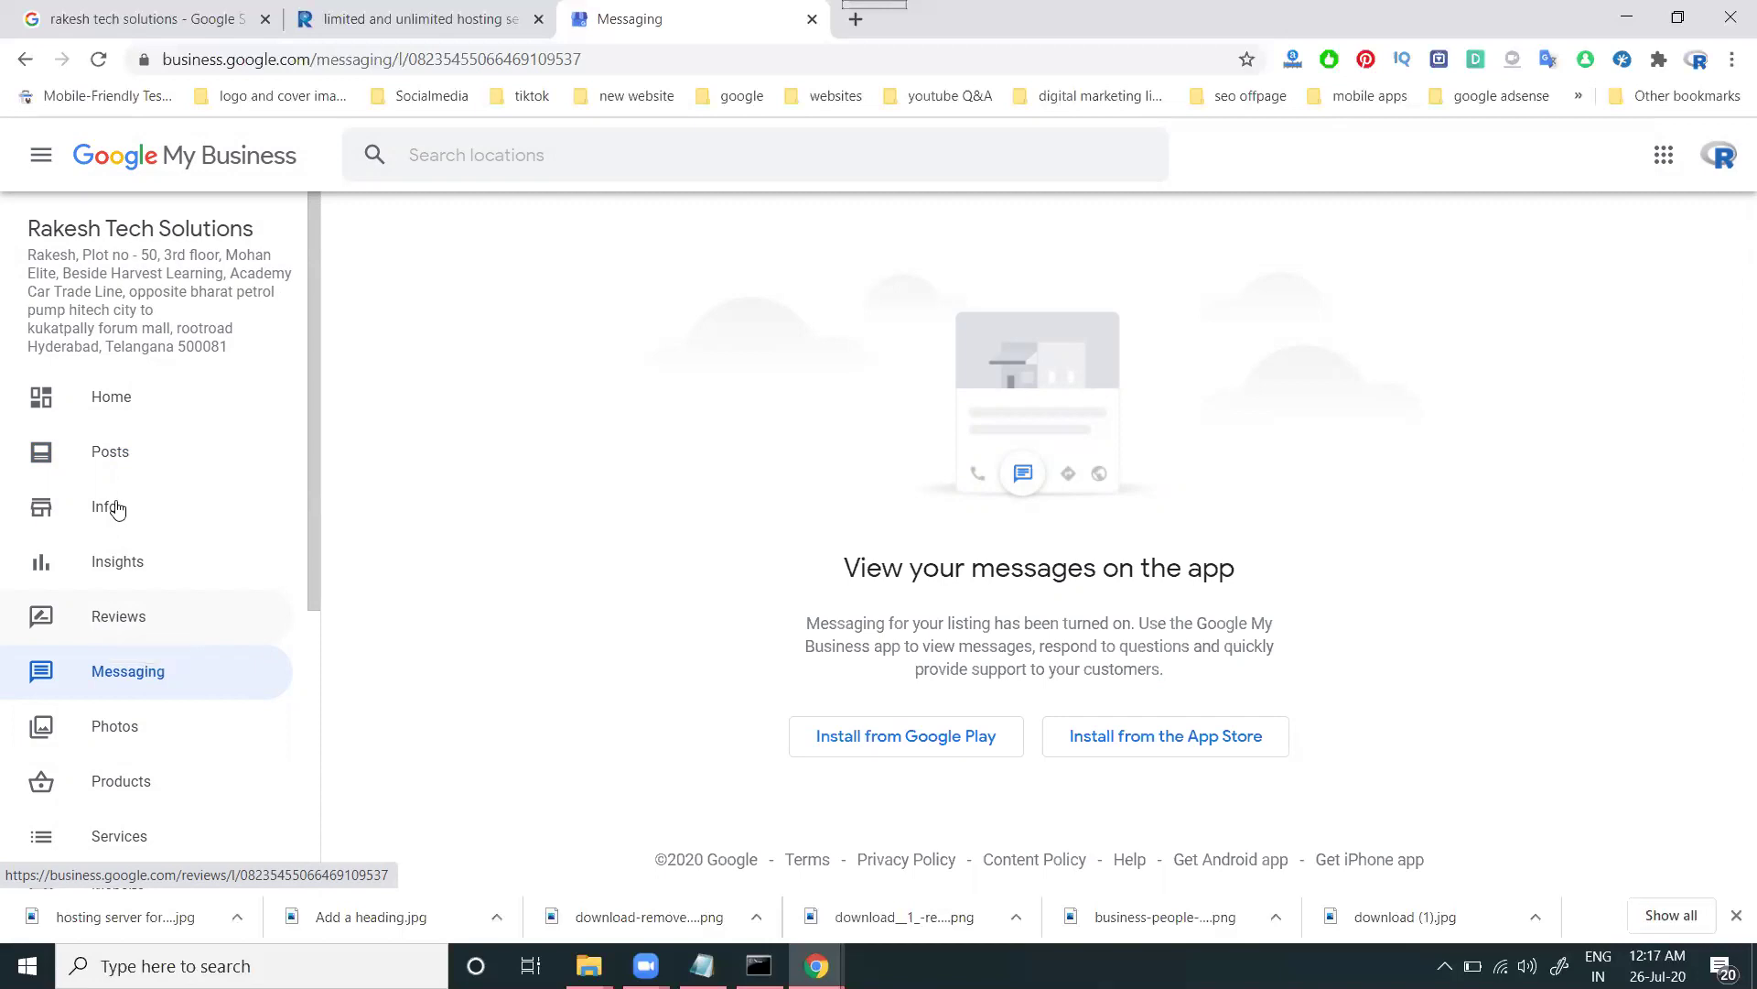
{"action": "left_click", "coordinate": [130, 400]}
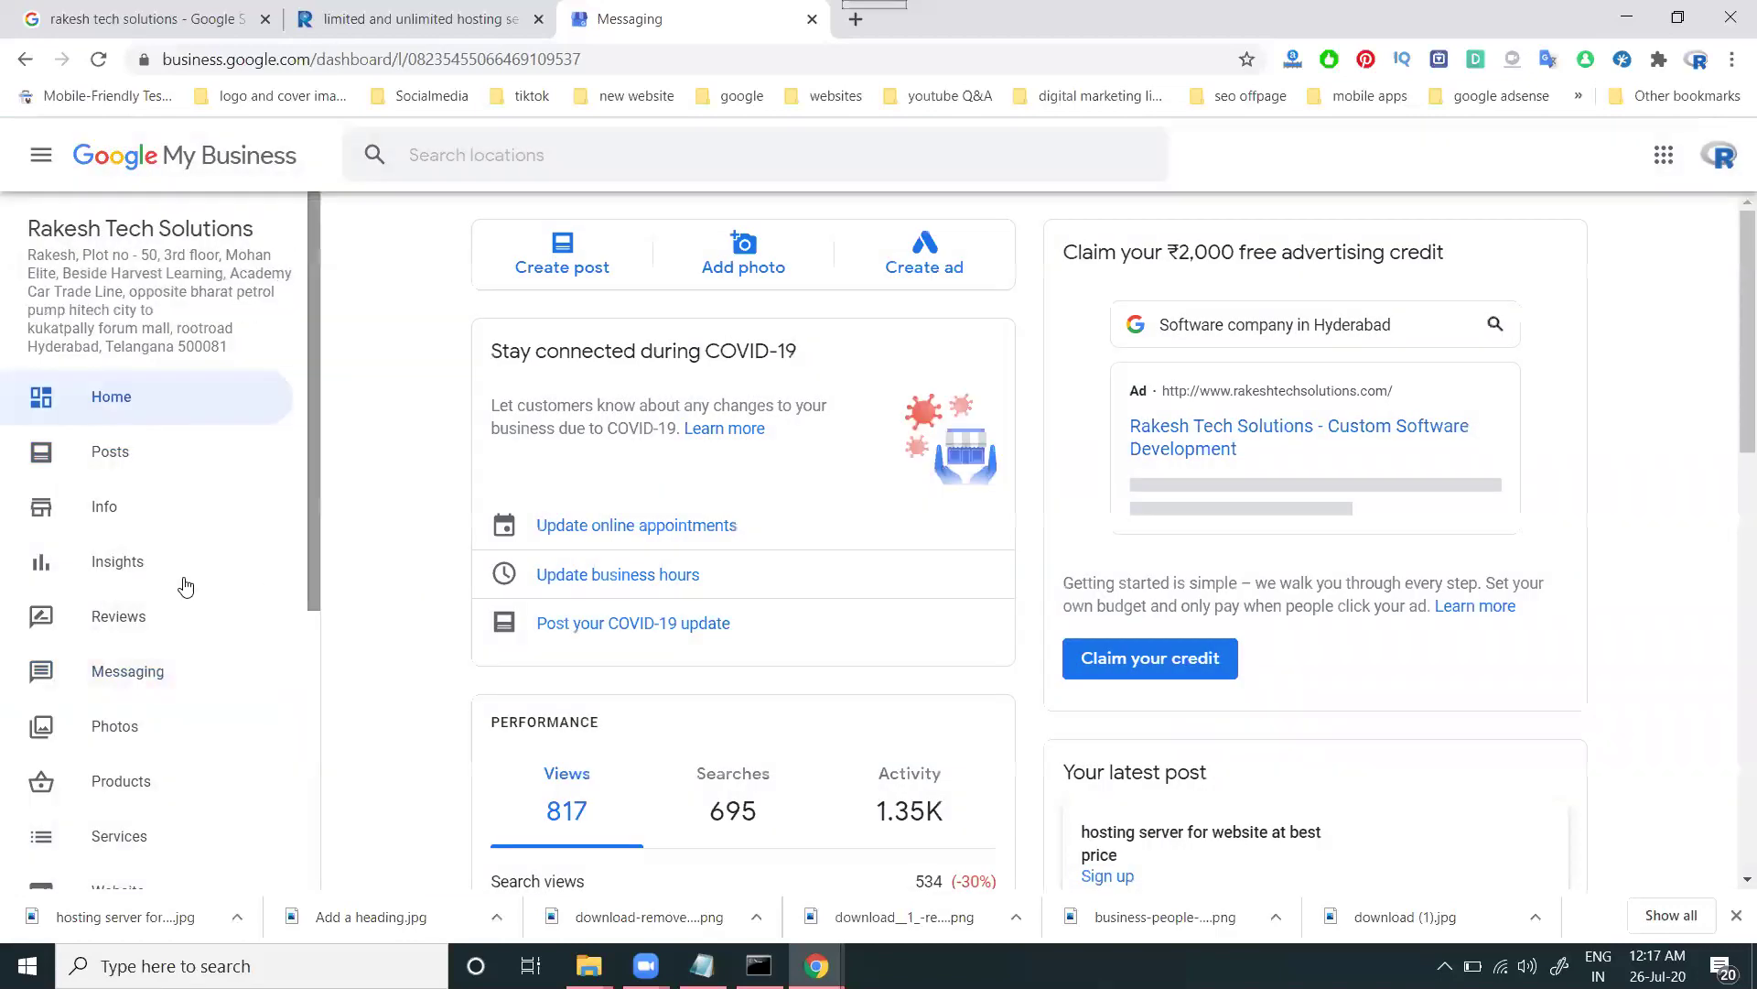
Open Insights and examine the Direct, Discovery and Branded shares in the "How customers search for your business" chart
{"action": "left_click", "coordinate": [155, 573]}
{"action": "scroll", "coordinate": [595, 513], "scroll_direction": "down", "scroll_amount": 9}
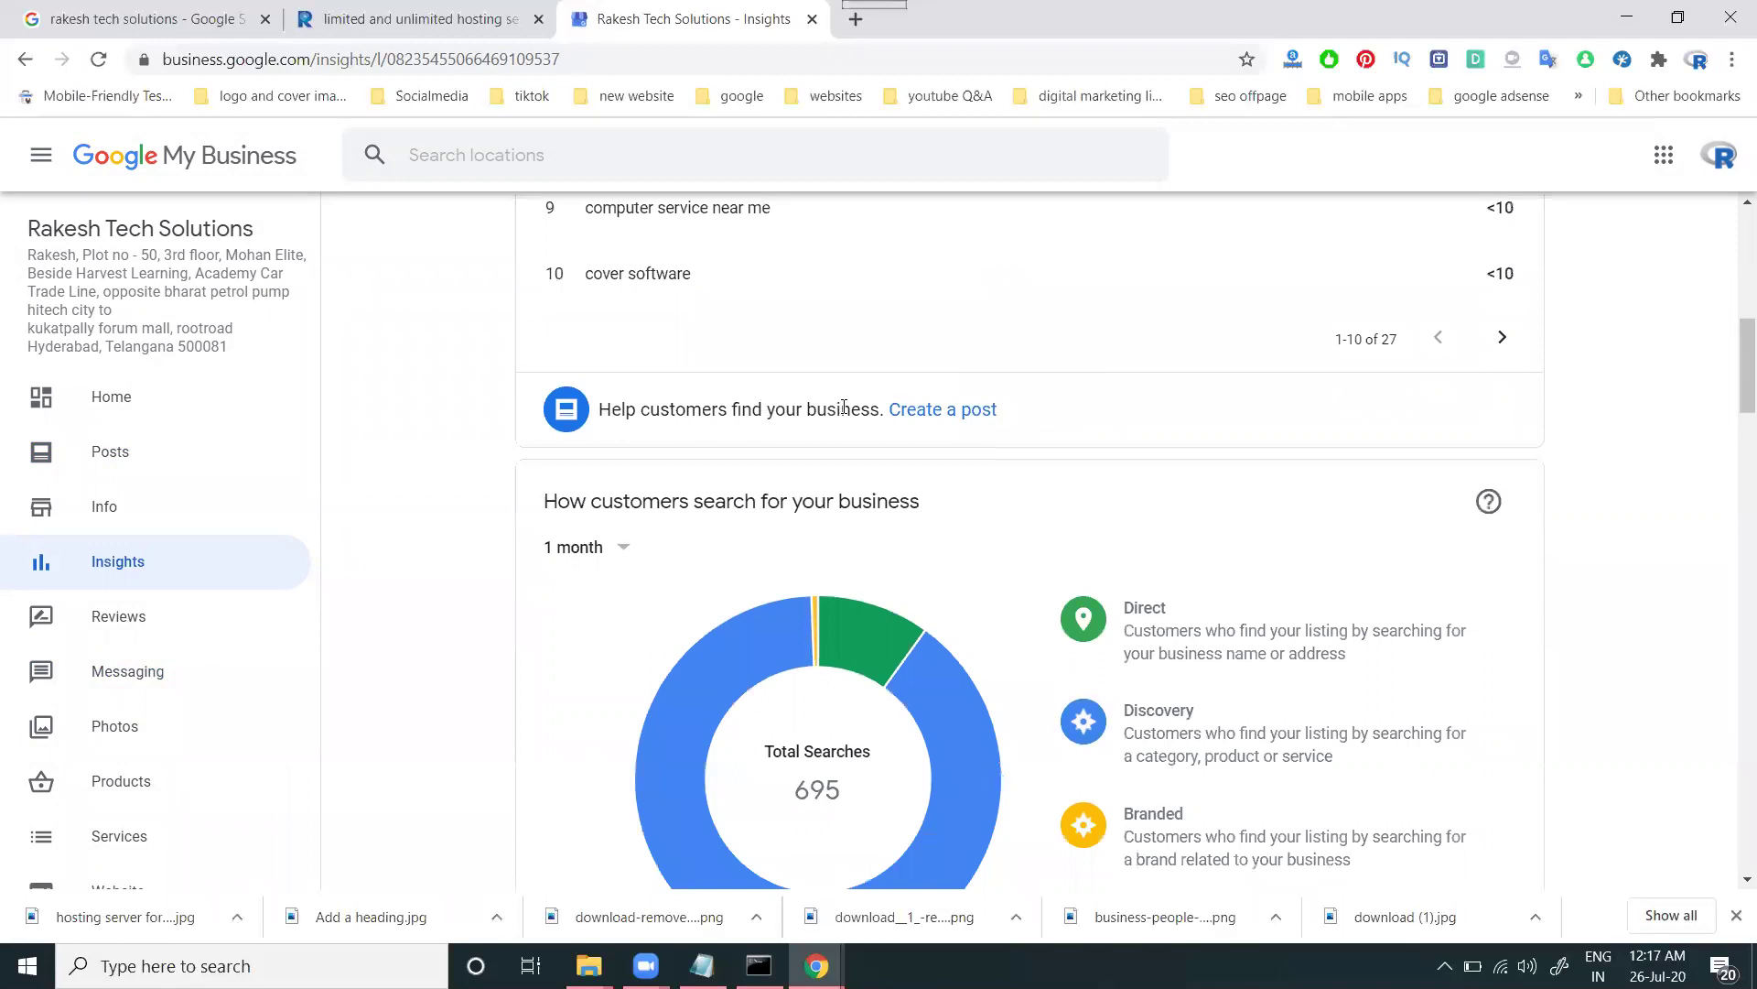
{"action": "scroll", "coordinate": [986, 506], "scroll_direction": "down", "scroll_amount": 1}
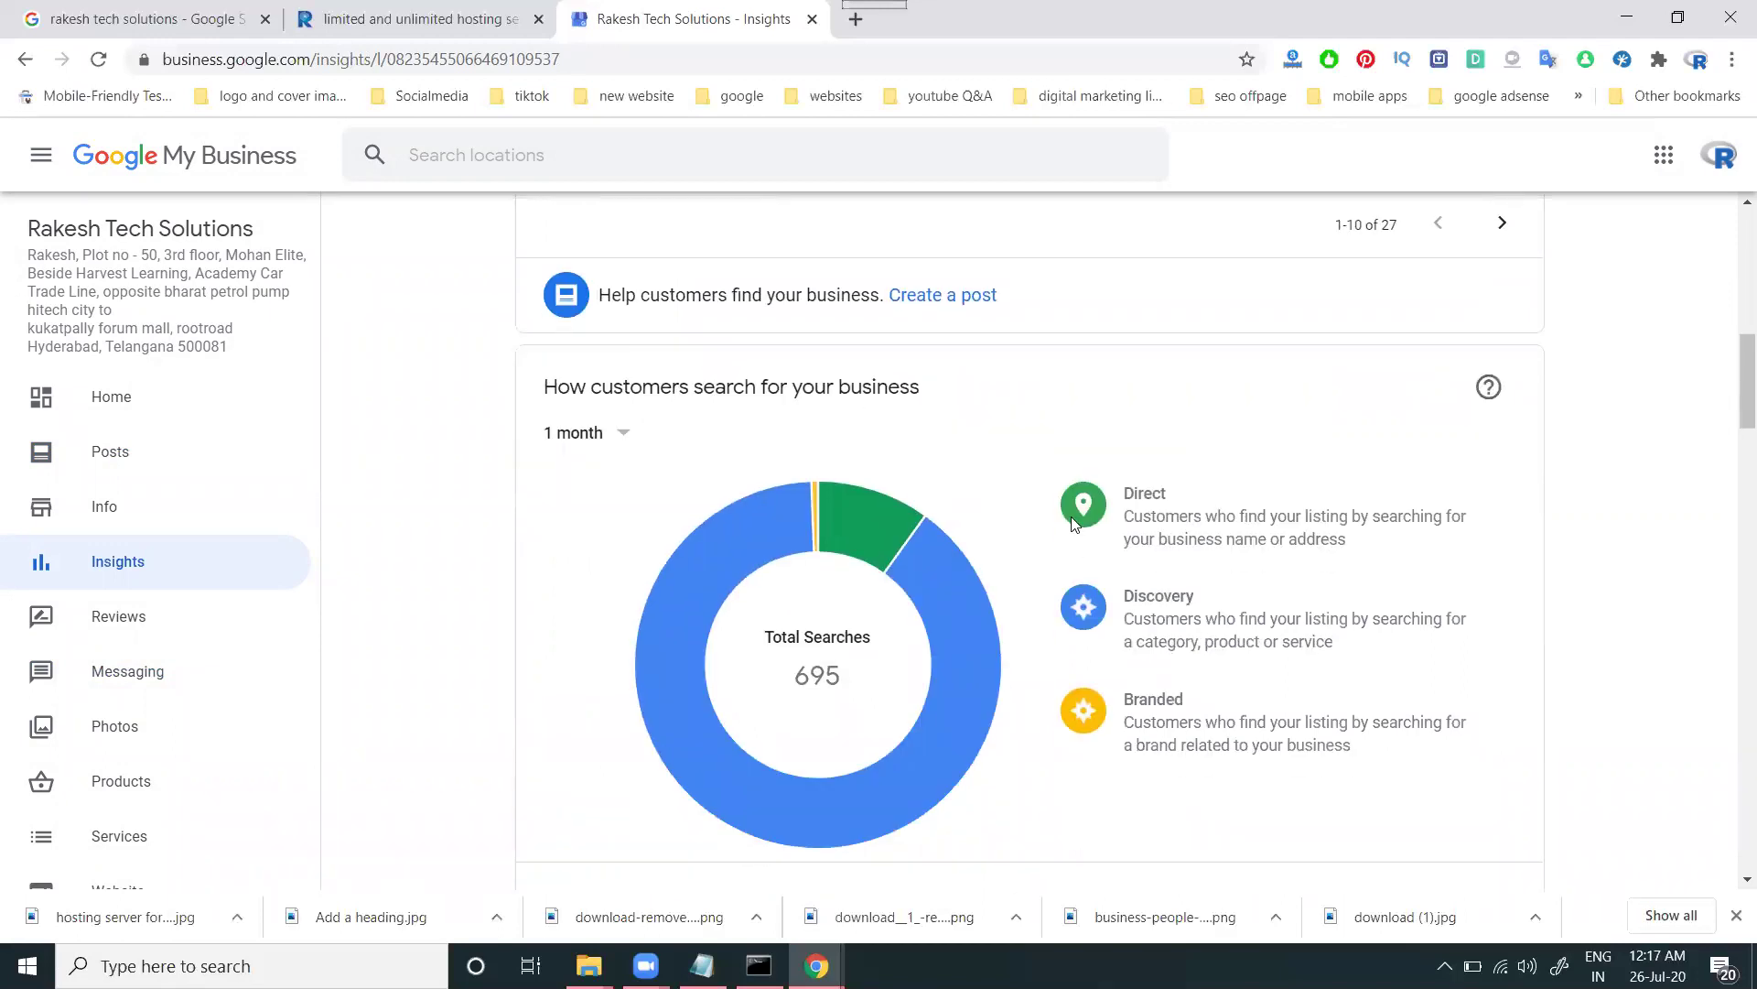
{"action": "mouse_move", "coordinate": [1146, 500]}
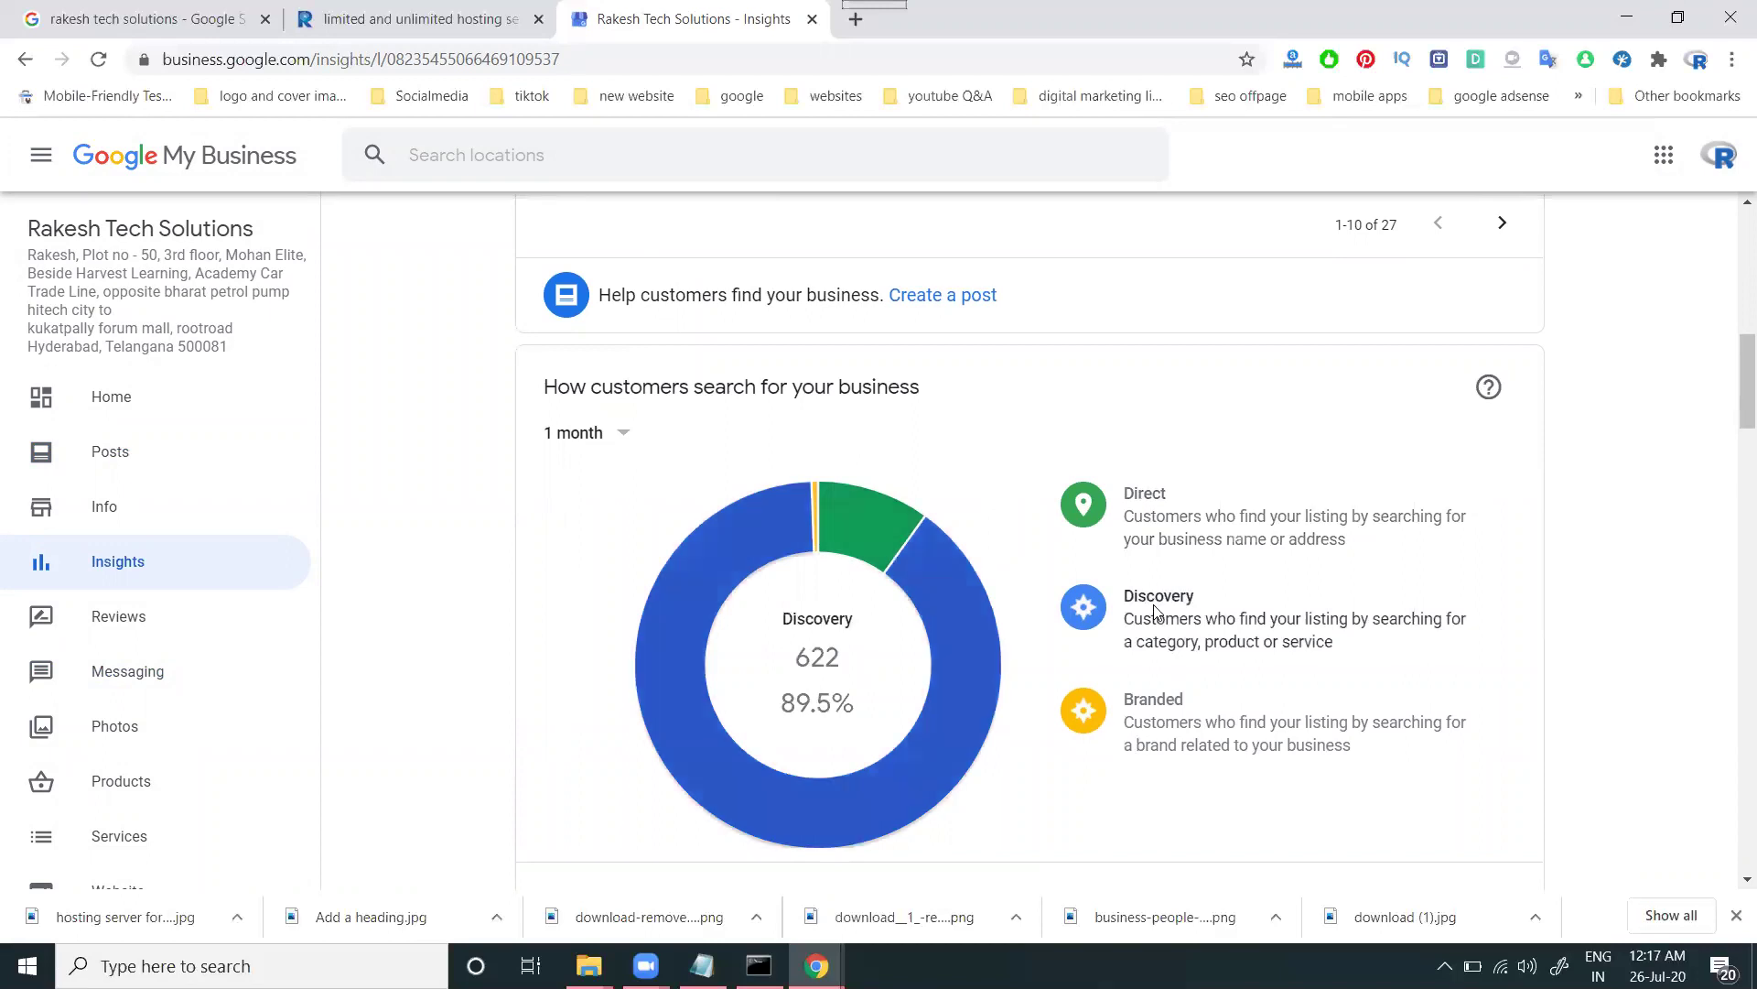
{"action": "mouse_move", "coordinate": [1162, 704]}
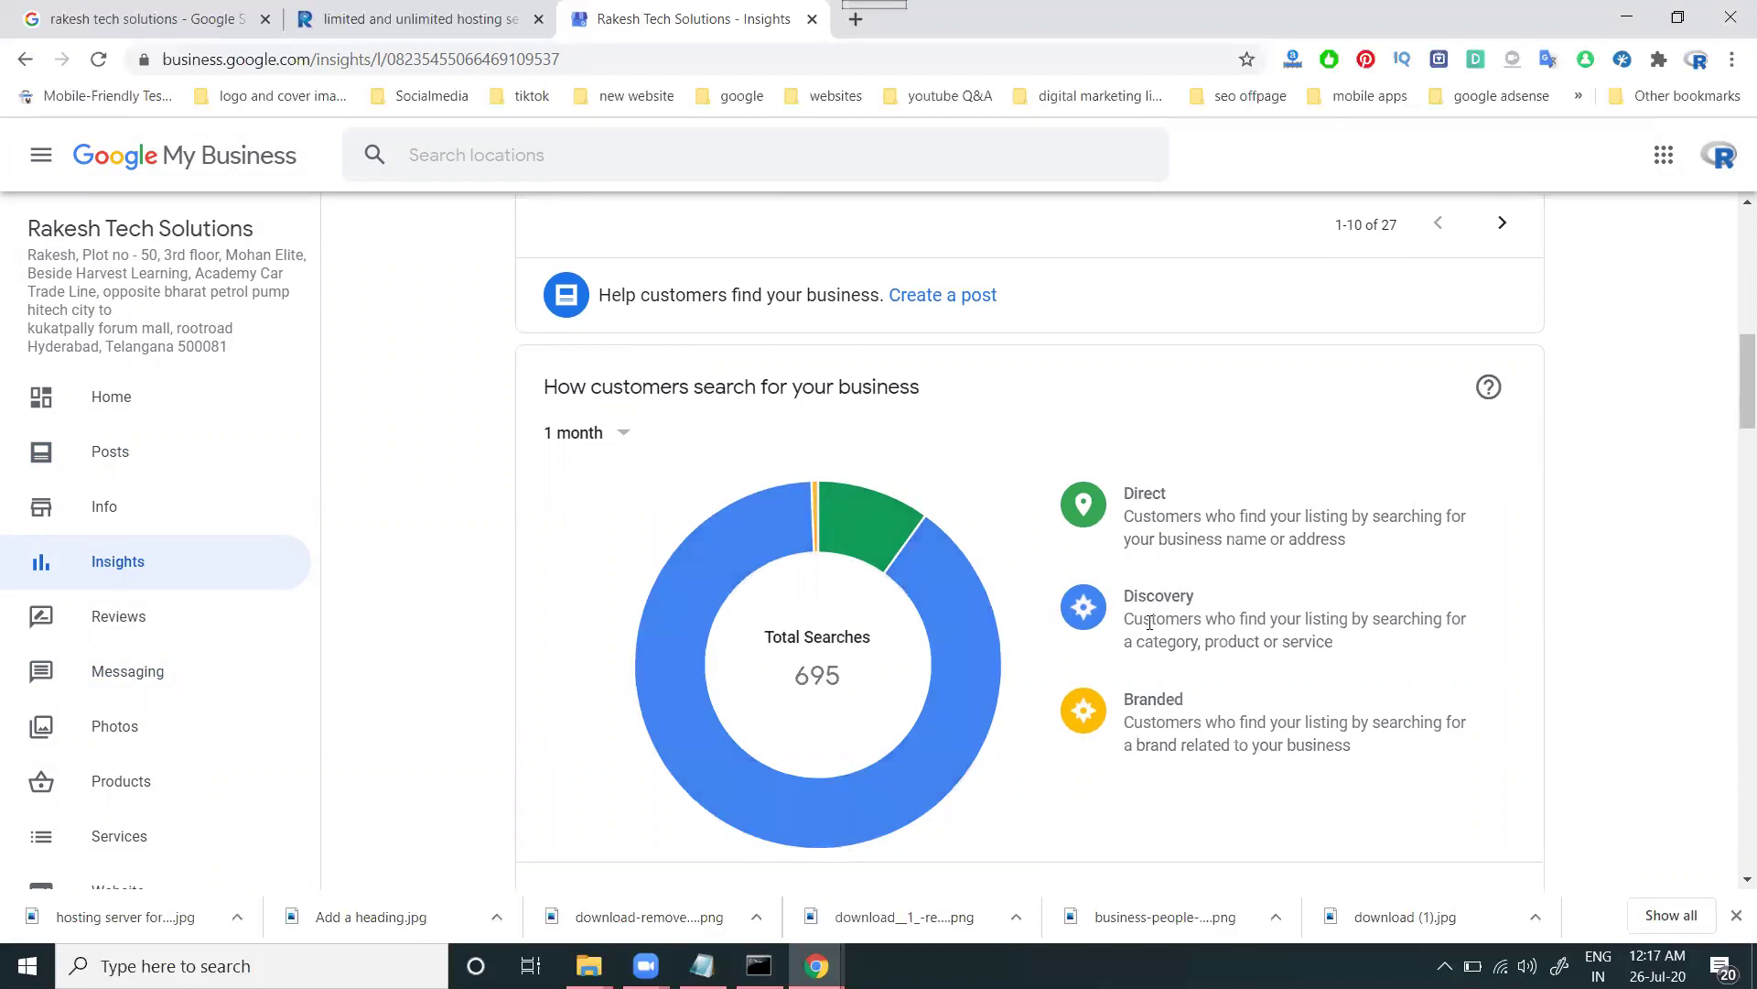
{"action": "mouse_move", "coordinate": [1163, 623]}
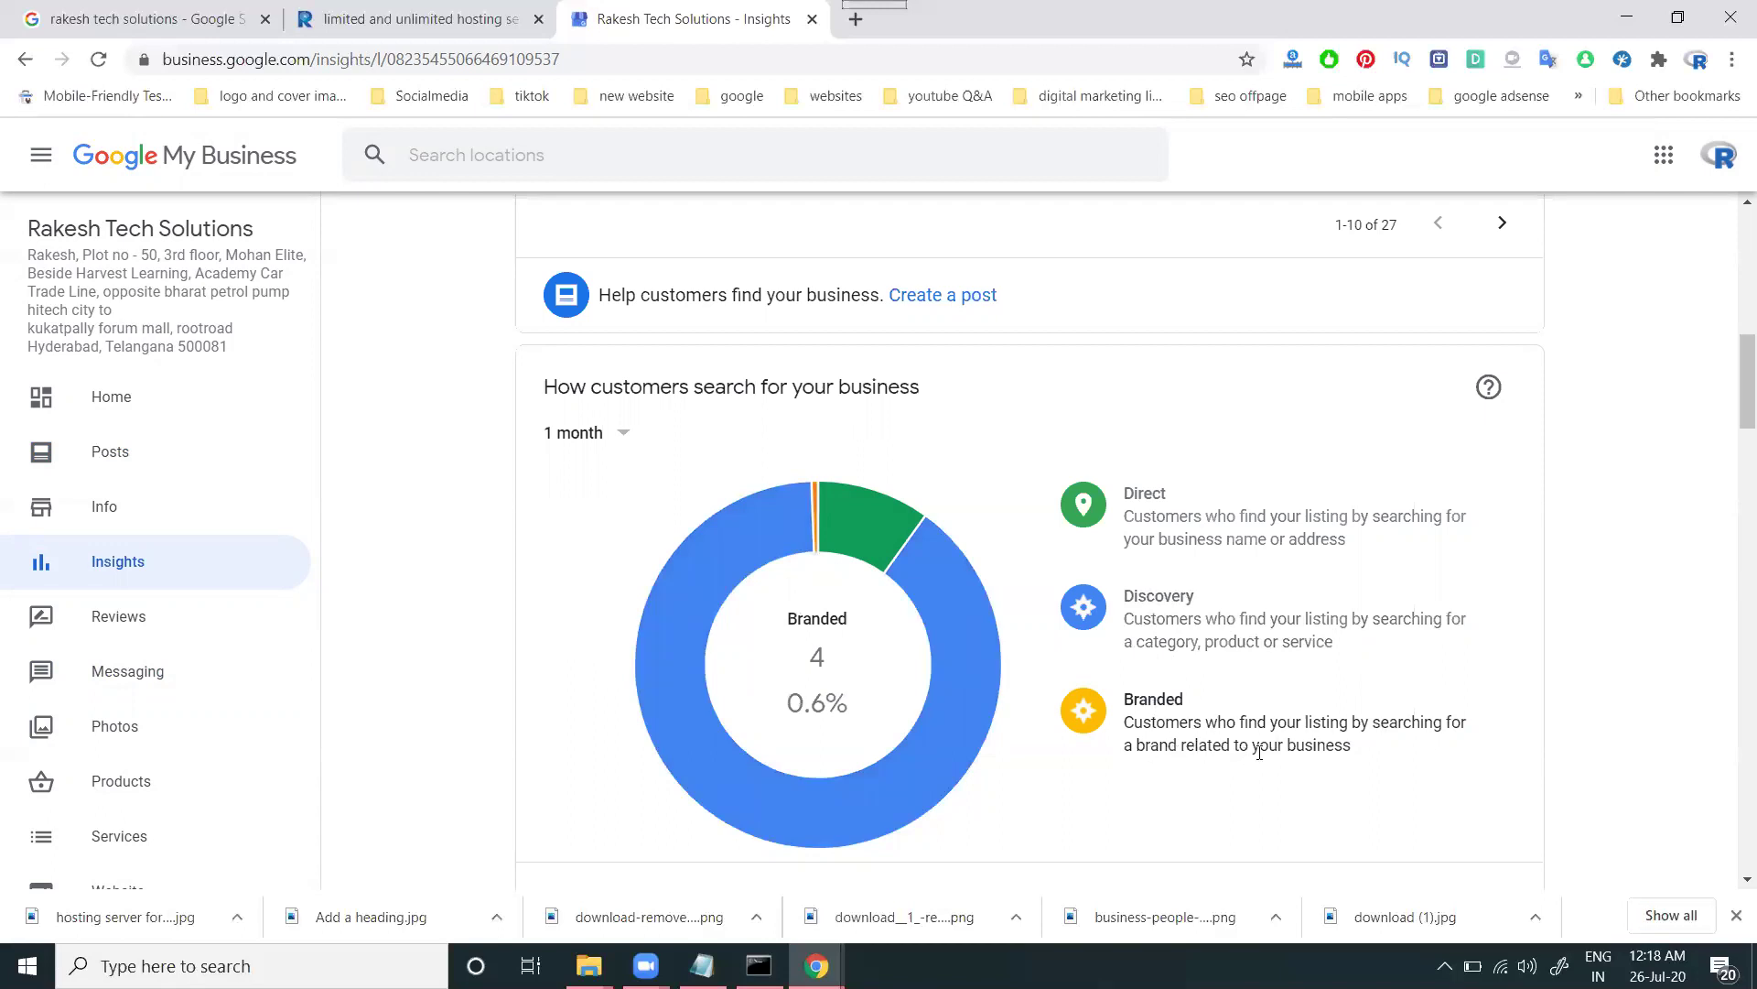
{"action": "mouse_move", "coordinate": [1196, 516]}
{"action": "left_click_drag", "start_coordinate": [1122, 595], "coordinate": [1200, 615]}
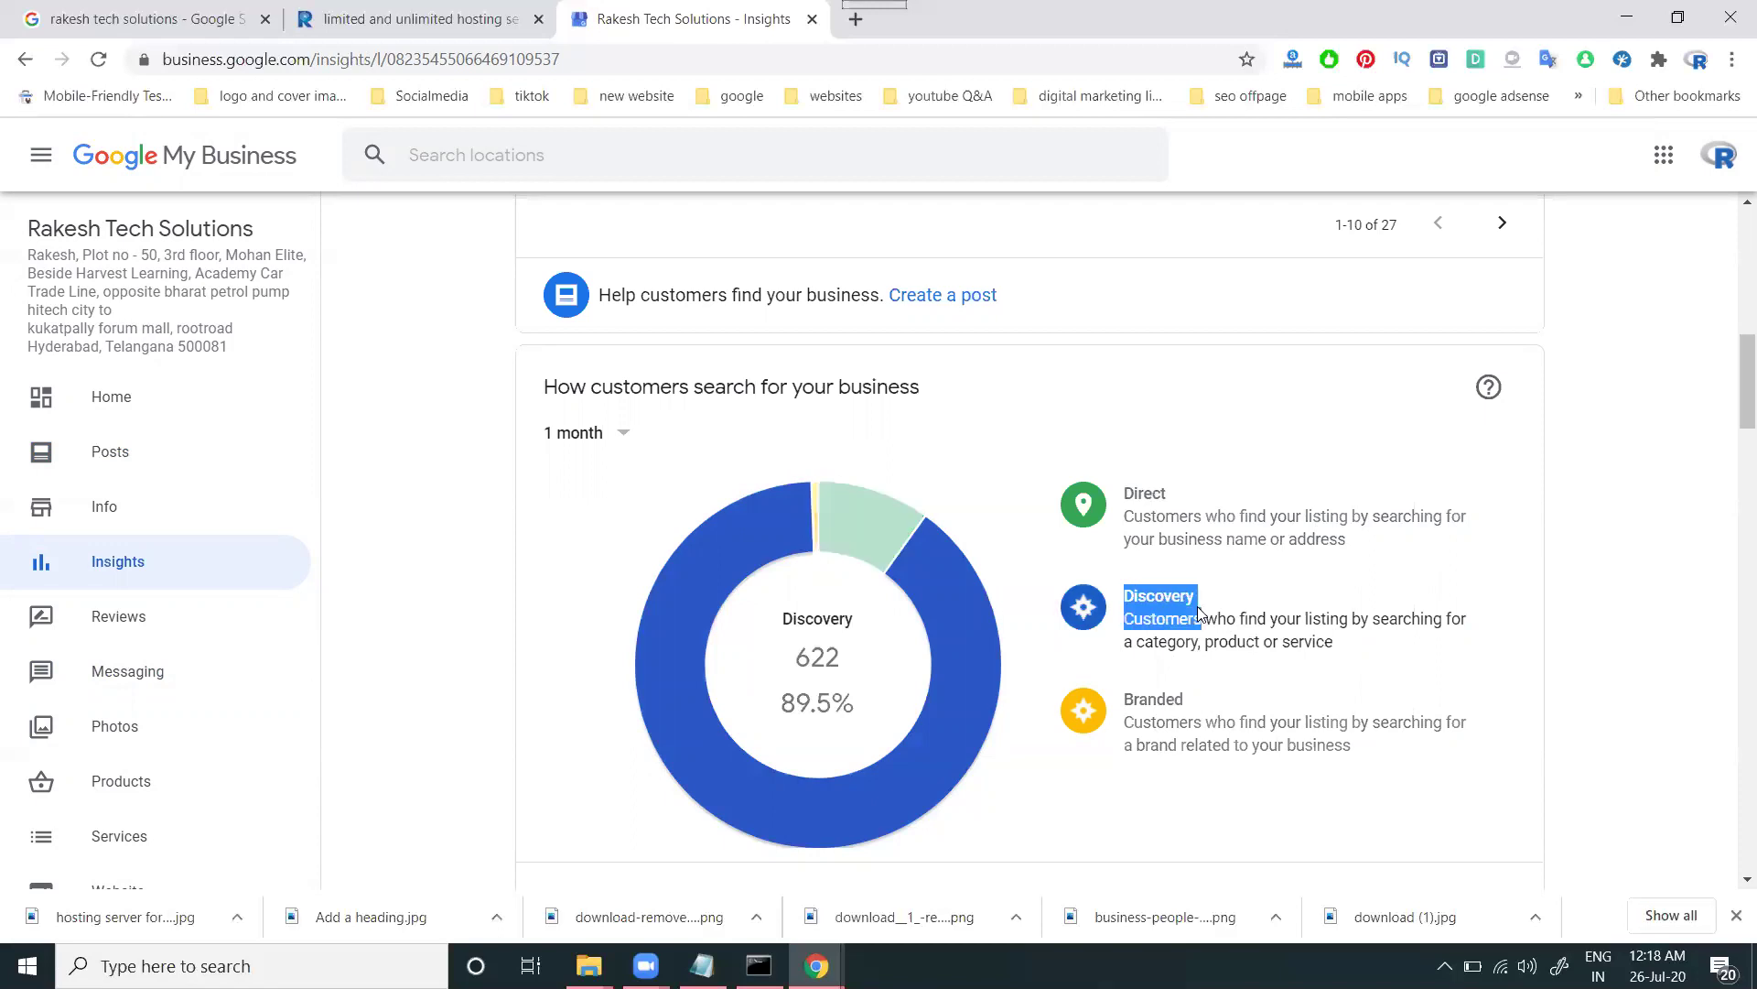
Return to the posts page and review the fields of the Product and Offer post forms
{"action": "left_click", "coordinate": [136, 454]}
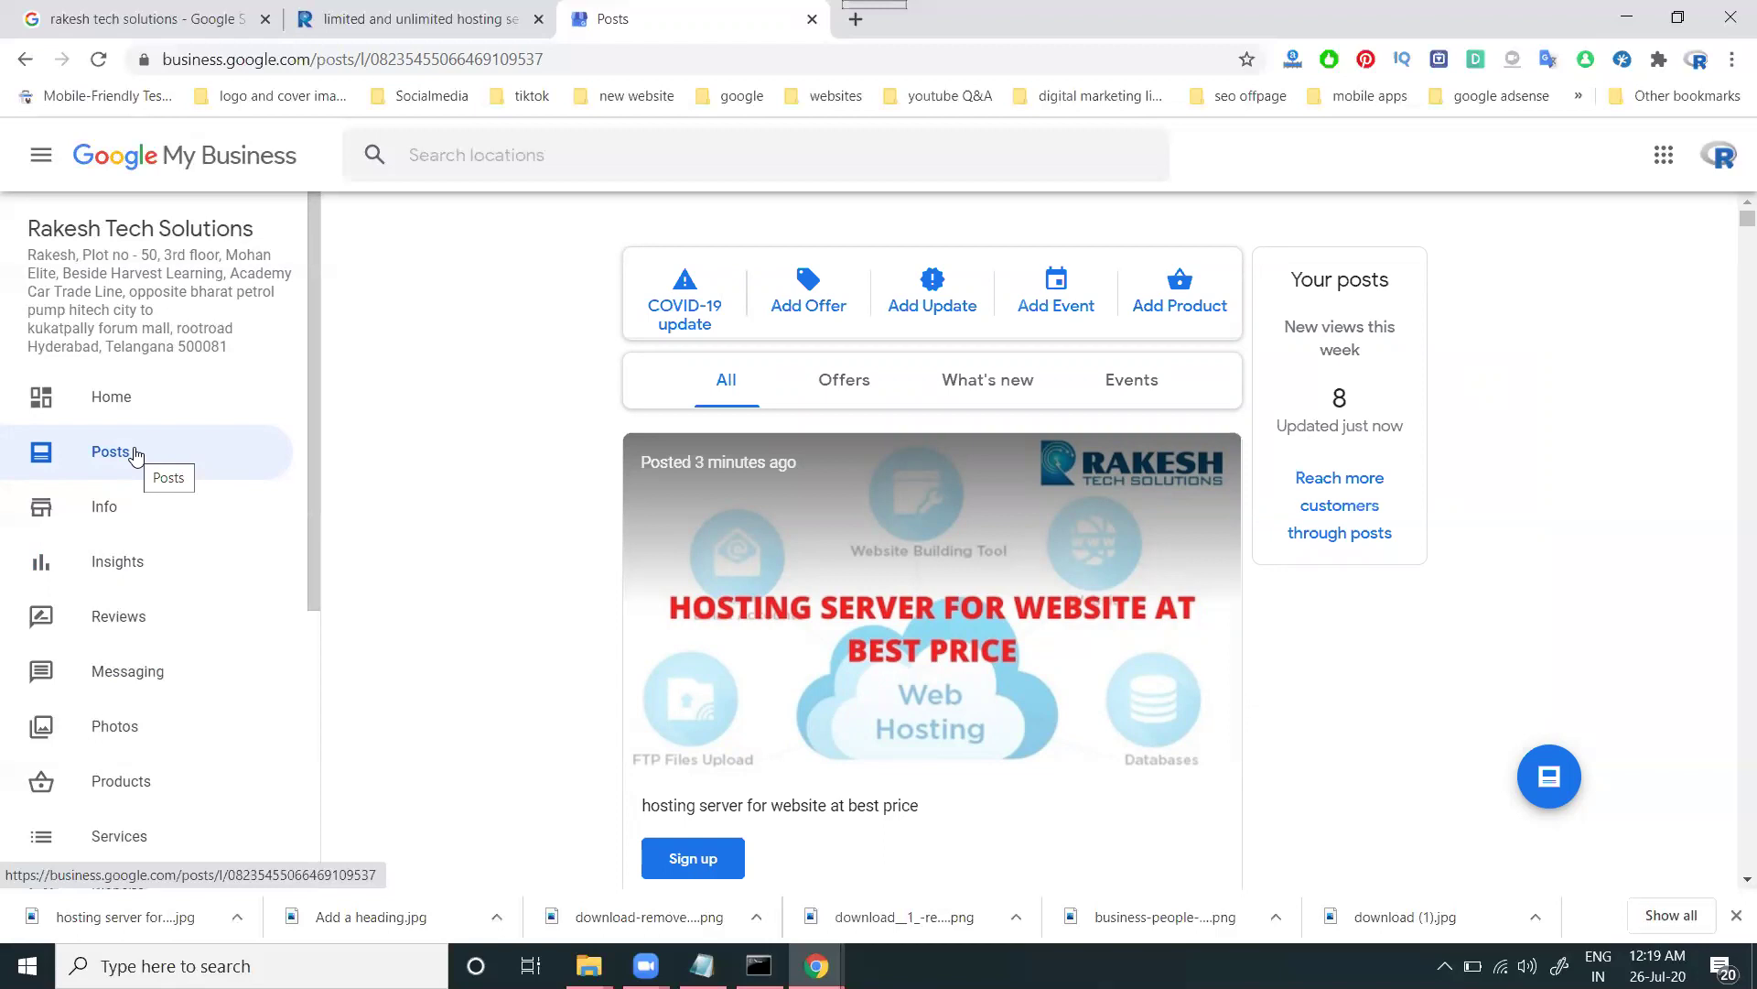
{"action": "left_click", "coordinate": [1178, 304]}
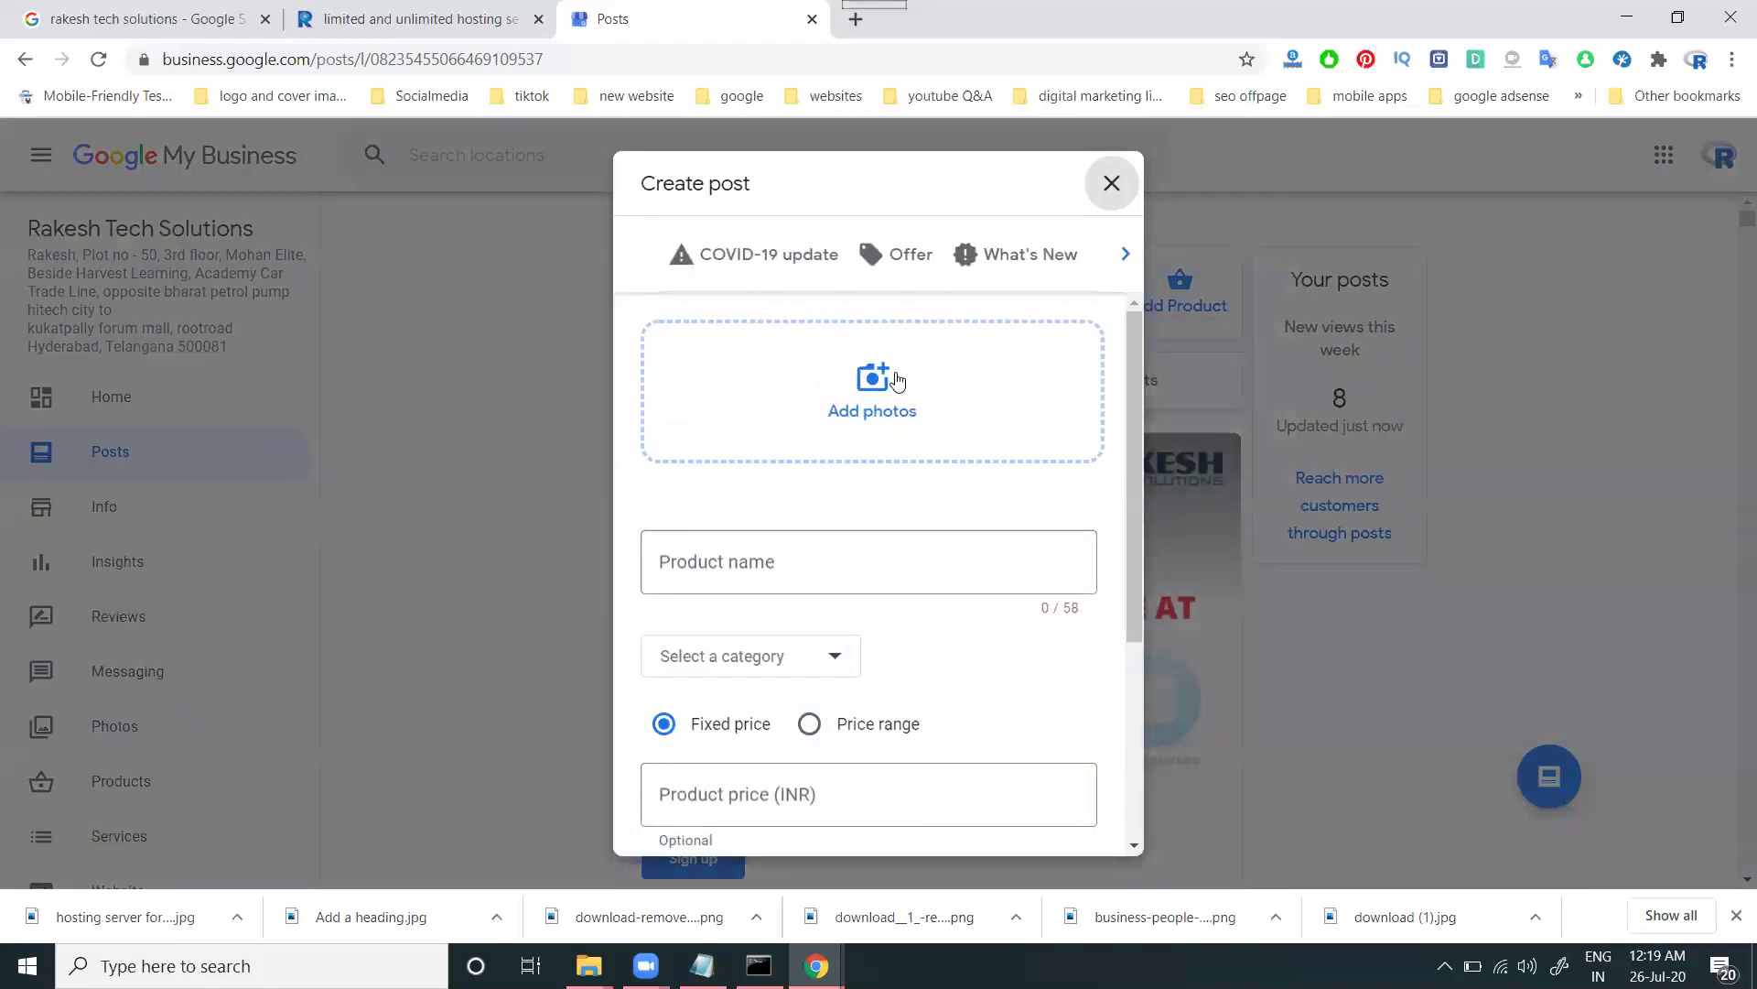
{"action": "scroll", "coordinate": [885, 377], "scroll_direction": "down", "scroll_amount": 3}
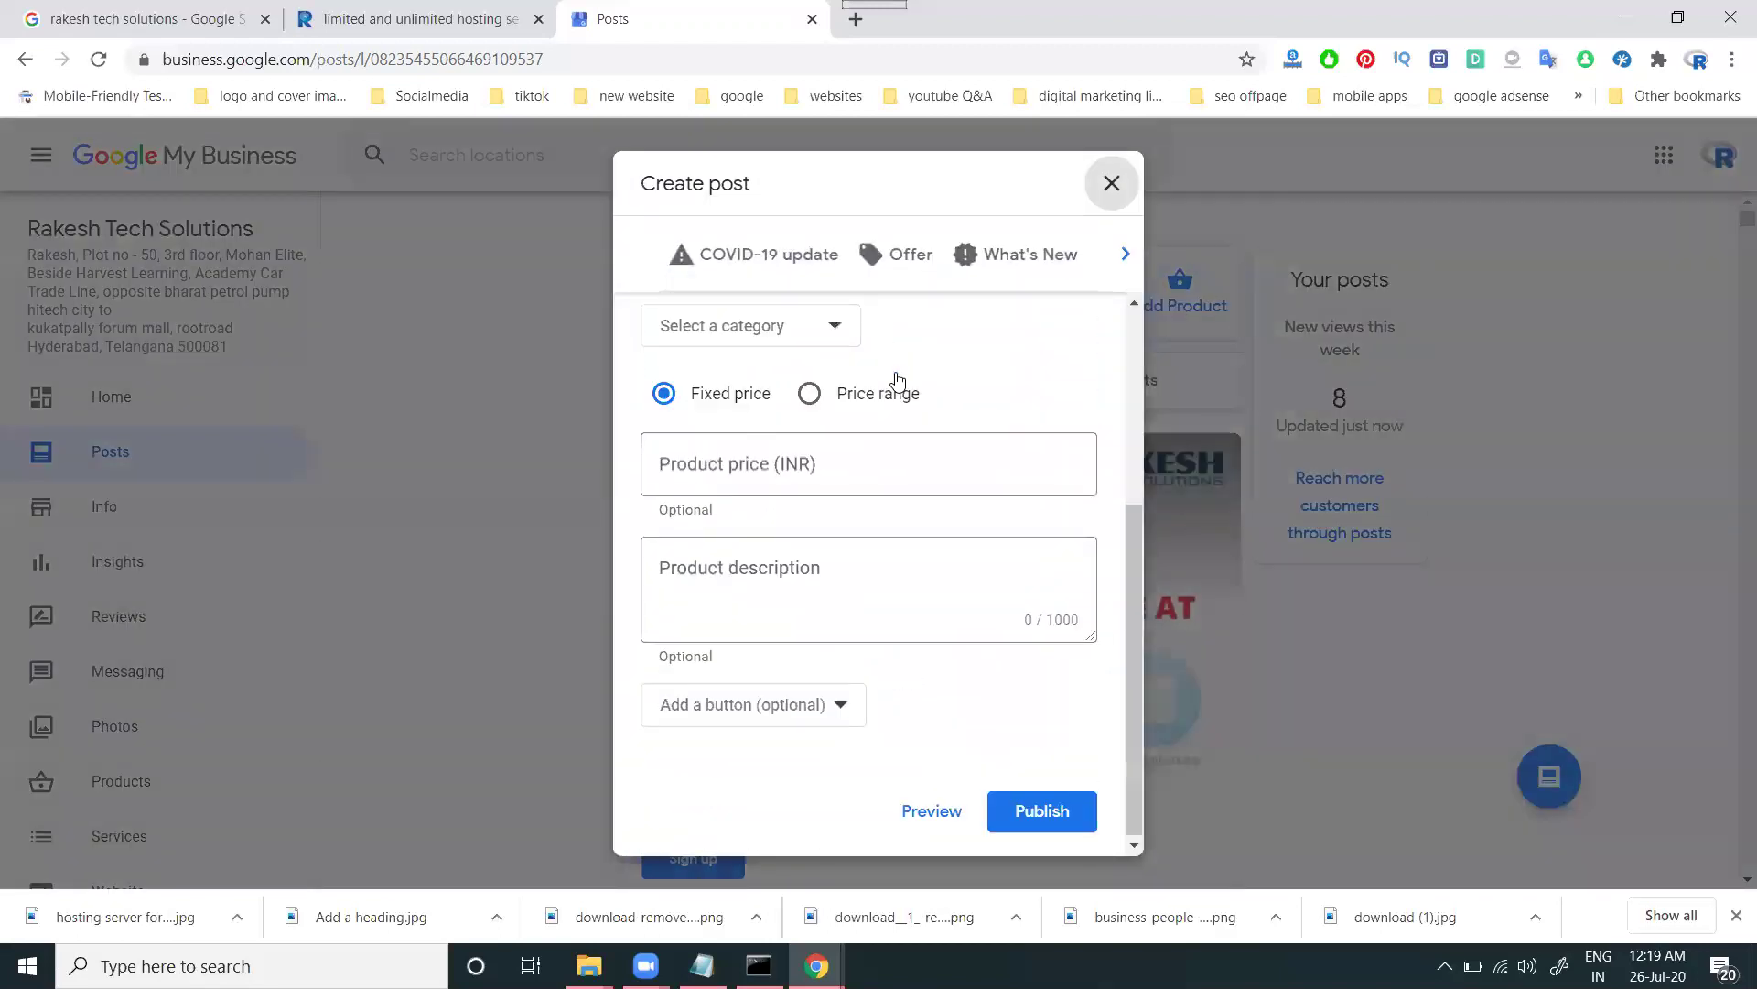
{"action": "left_click", "coordinate": [920, 265]}
{"action": "scroll", "coordinate": [926, 420], "scroll_direction": "up", "scroll_amount": 3}
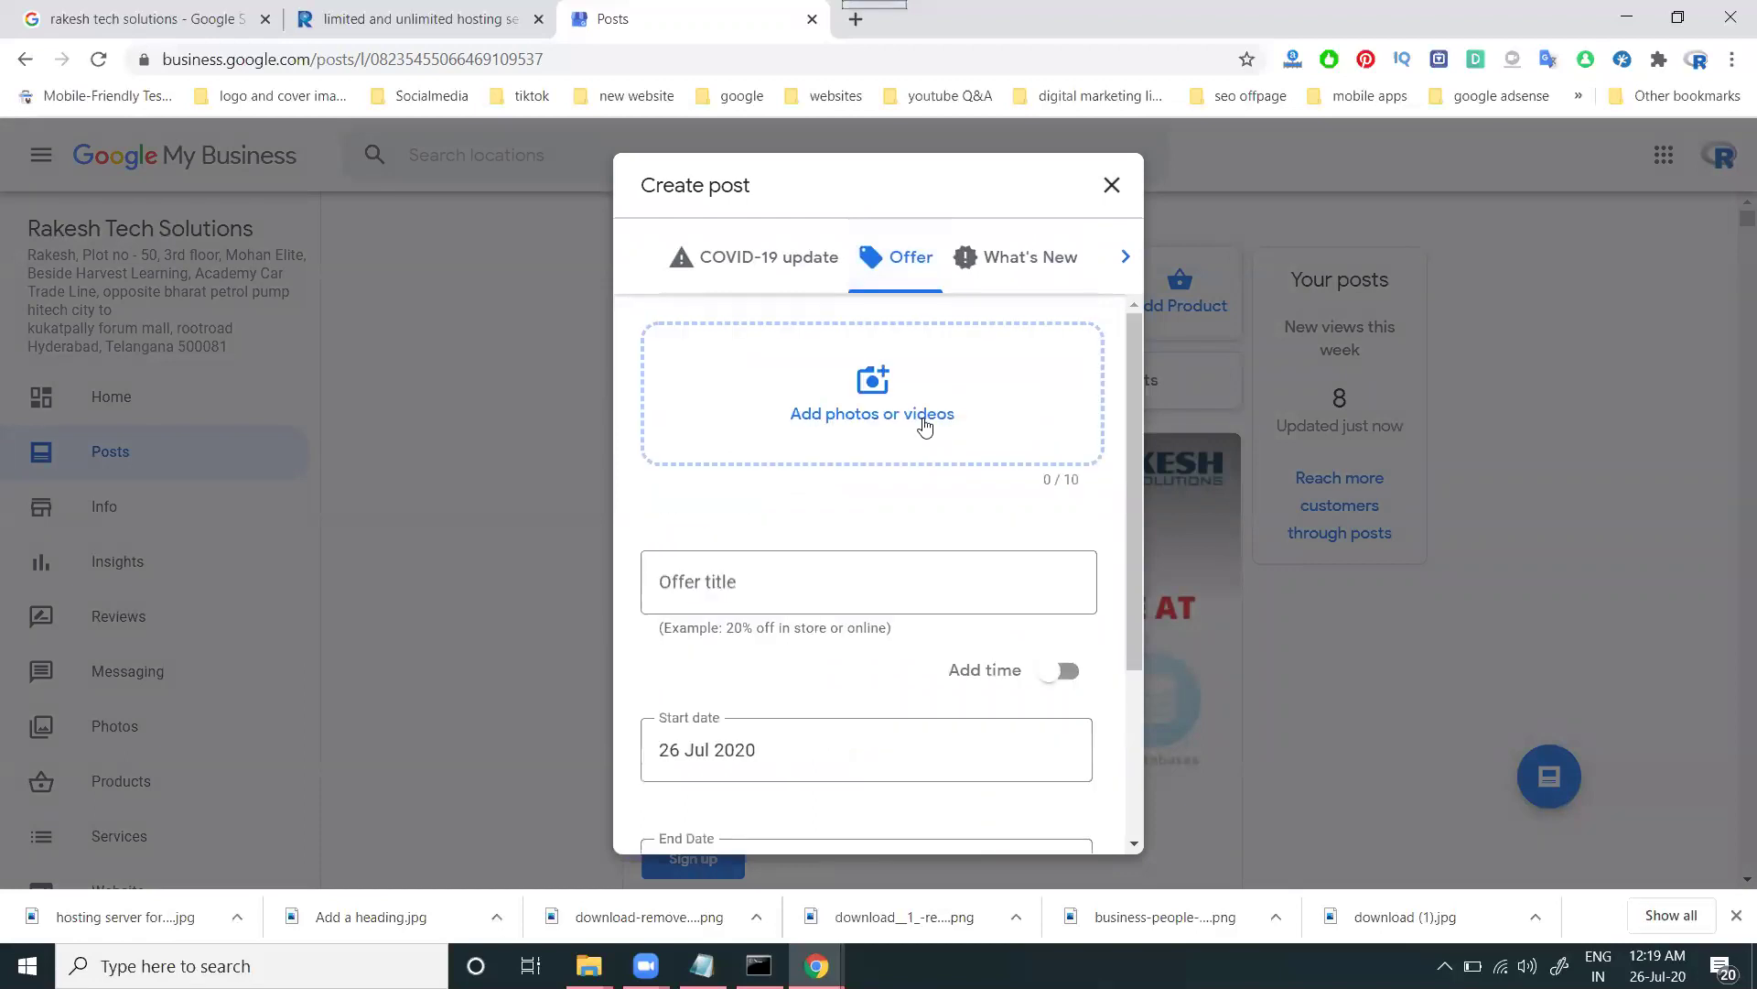
{"action": "scroll", "coordinate": [925, 426], "scroll_direction": "down", "scroll_amount": 3}
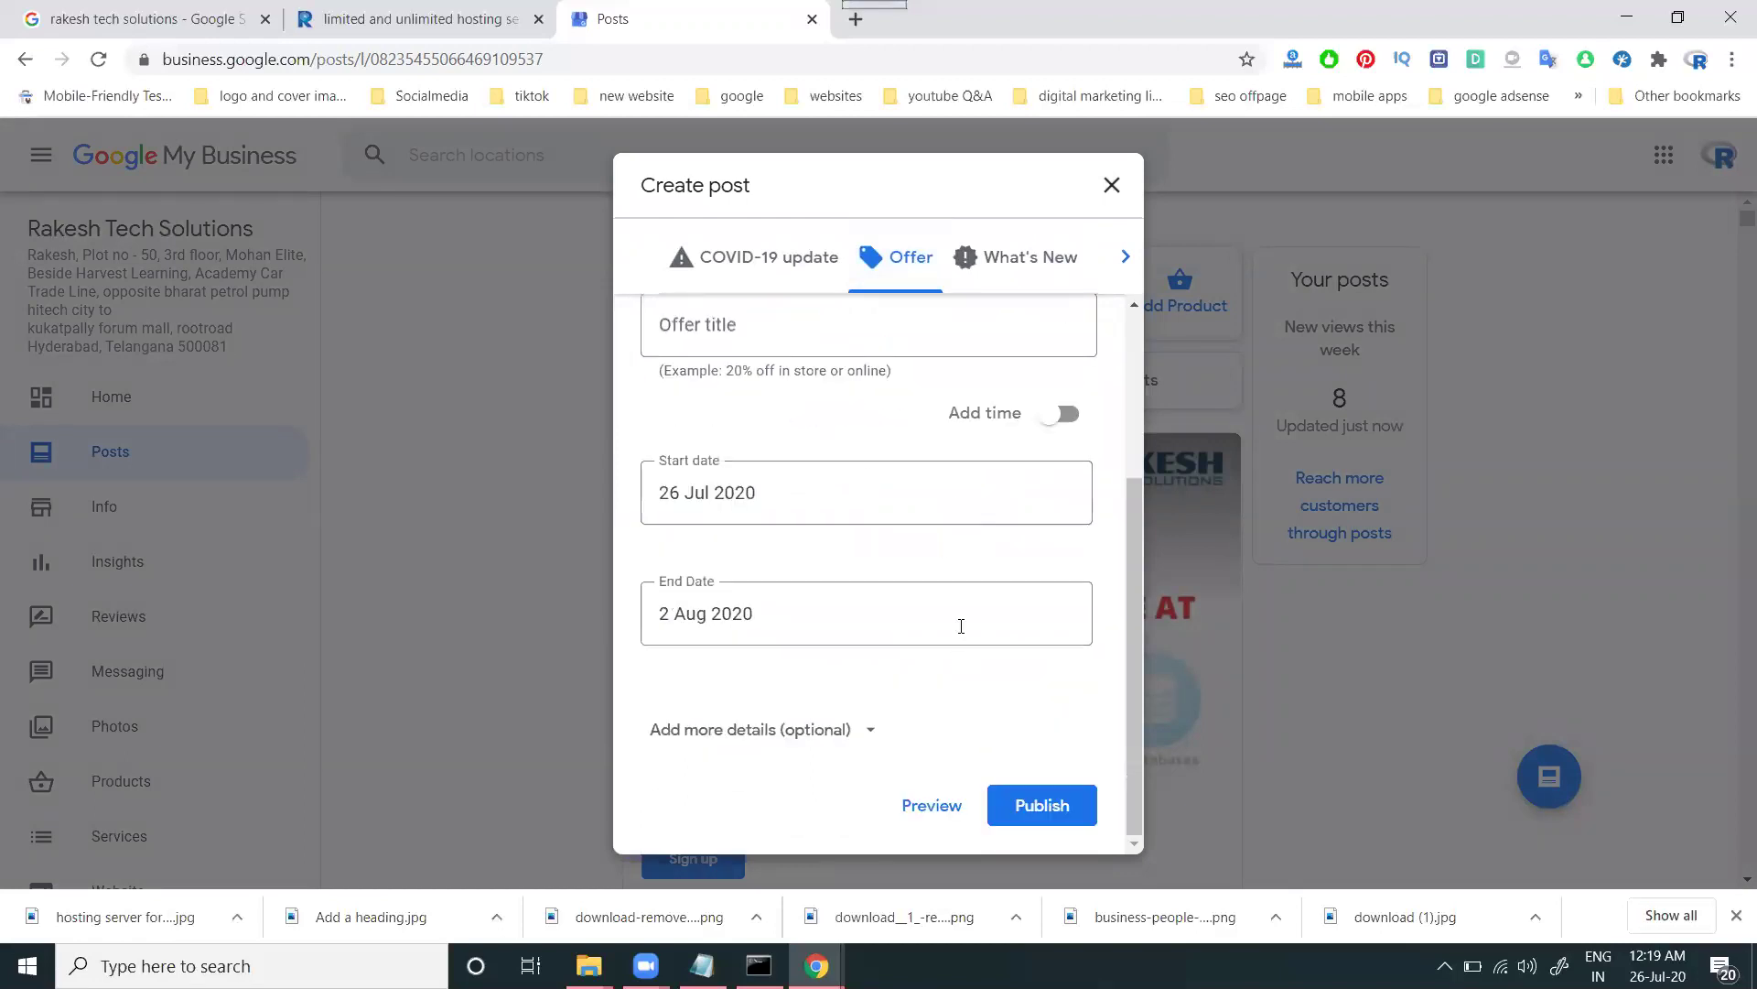
Review the Event post form, expanding its additional details and showing the available button options
{"action": "left_click", "coordinate": [1130, 266]}
{"action": "left_click", "coordinate": [1094, 267]}
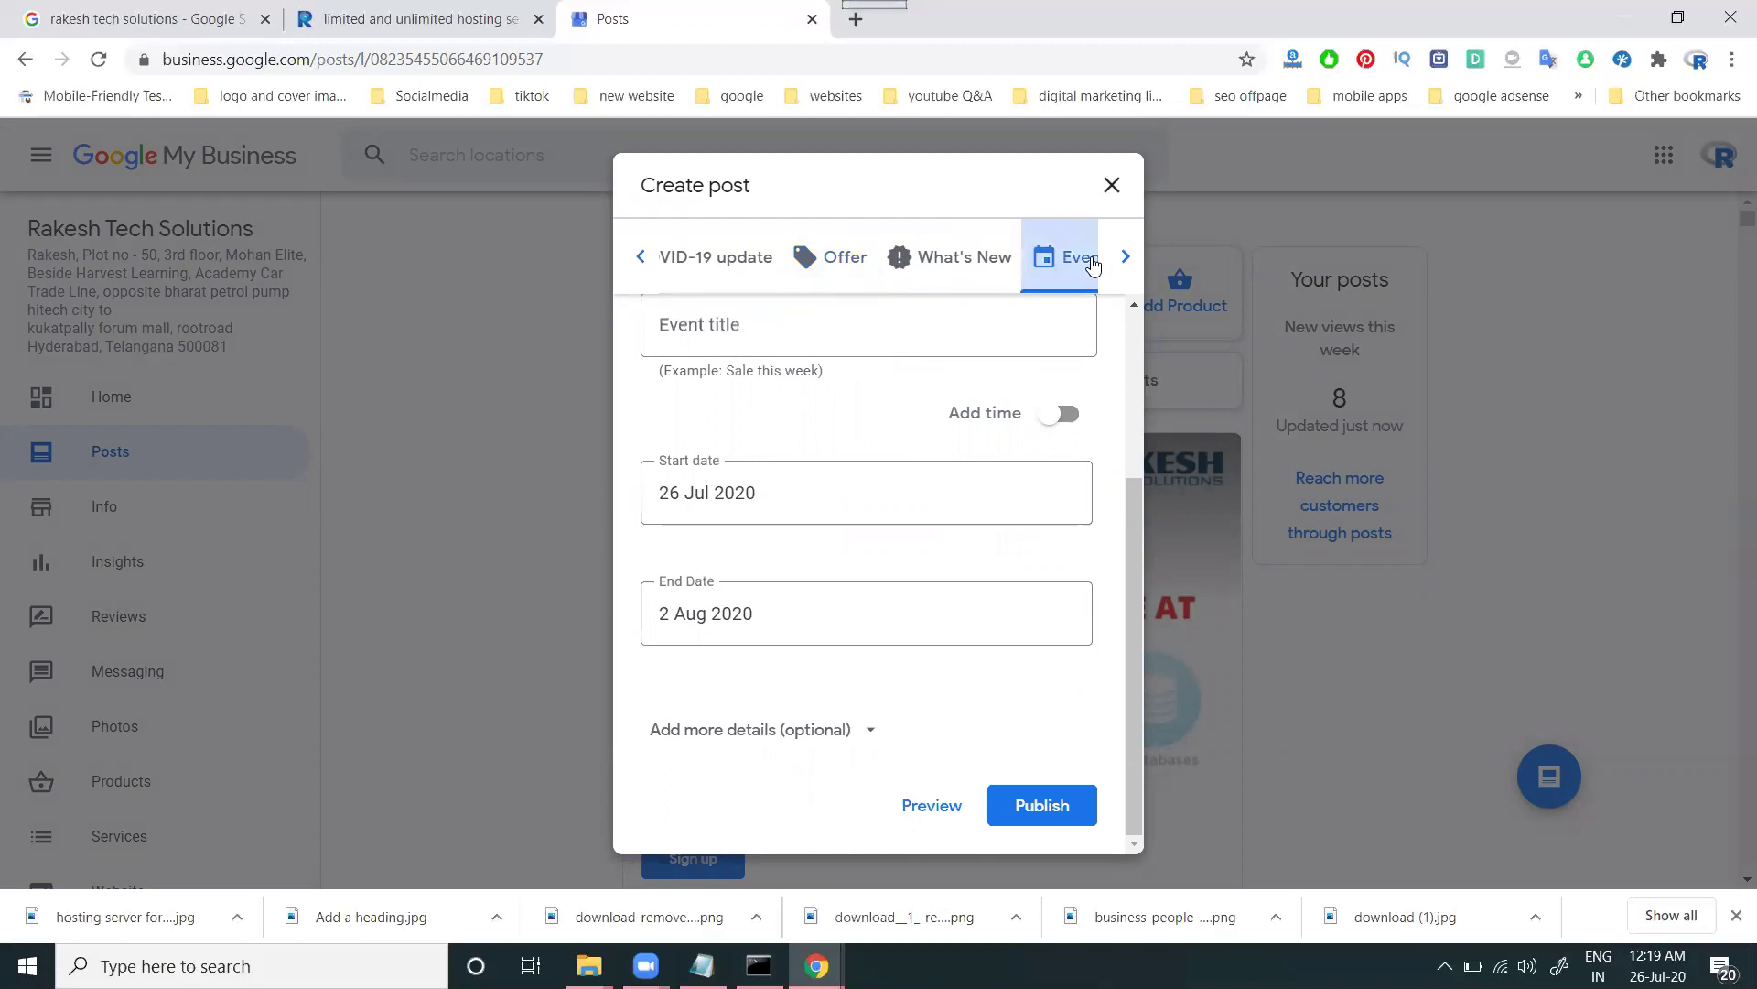
{"action": "scroll", "coordinate": [1044, 411], "scroll_direction": "up", "scroll_amount": 3}
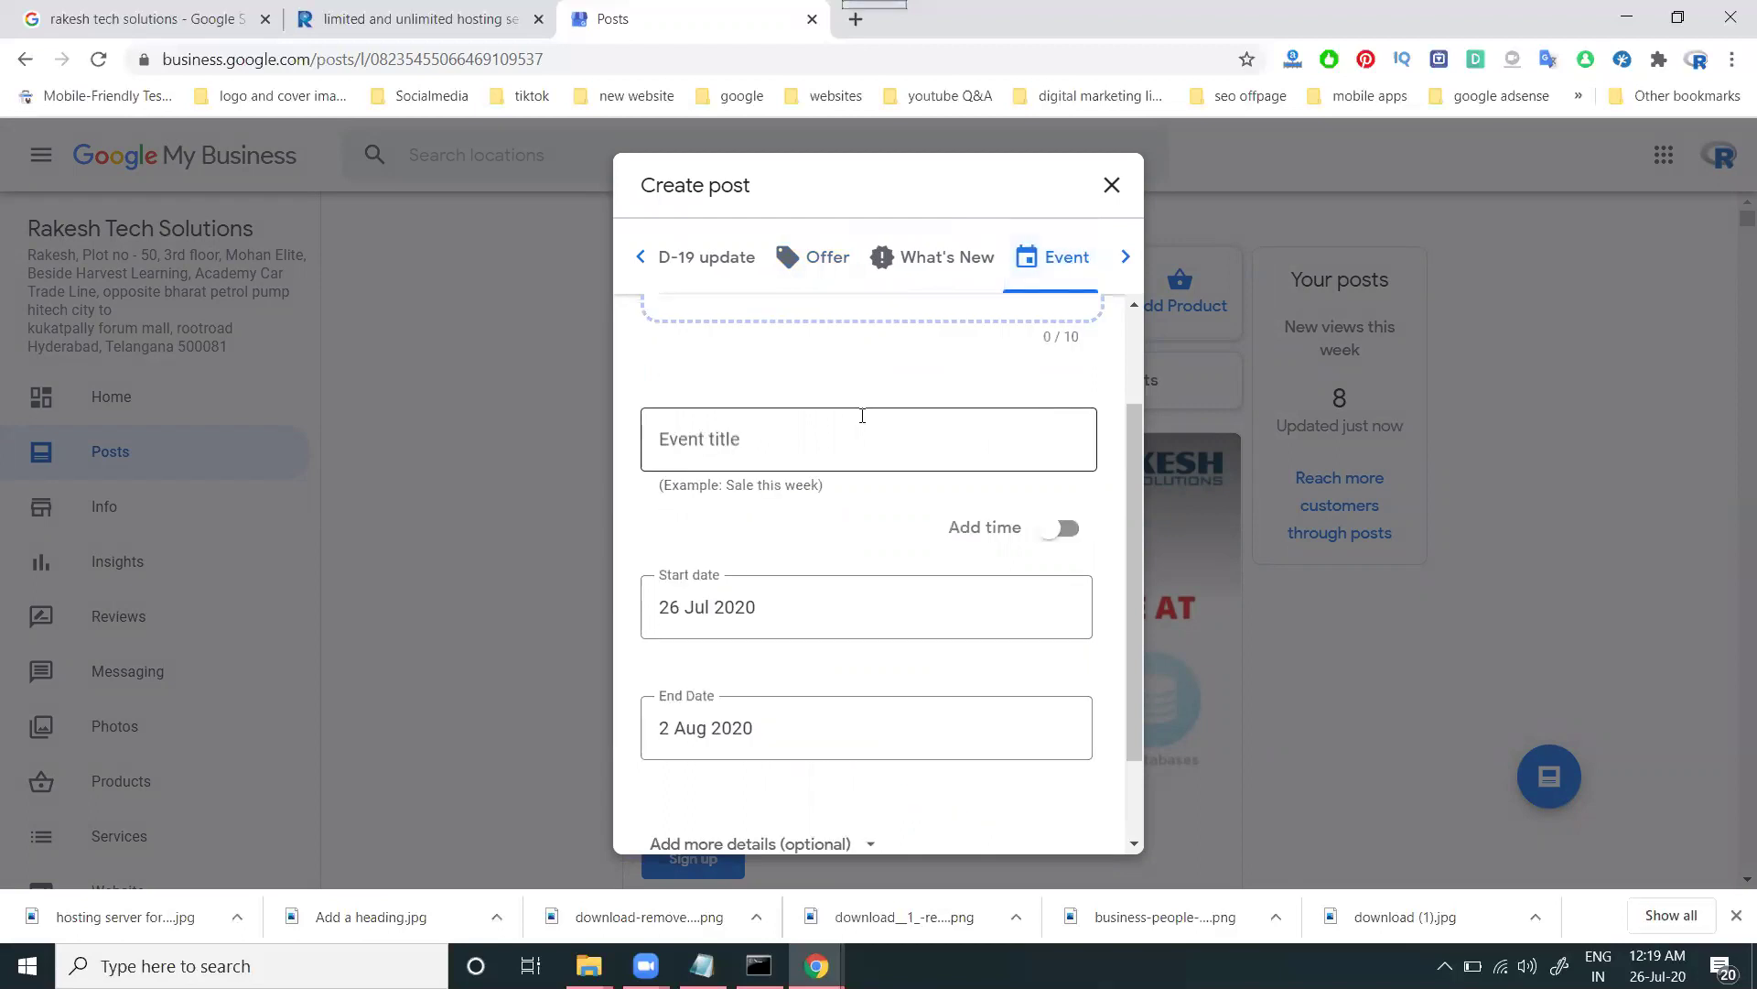
{"action": "scroll", "coordinate": [862, 423], "scroll_direction": "down", "scroll_amount": 3}
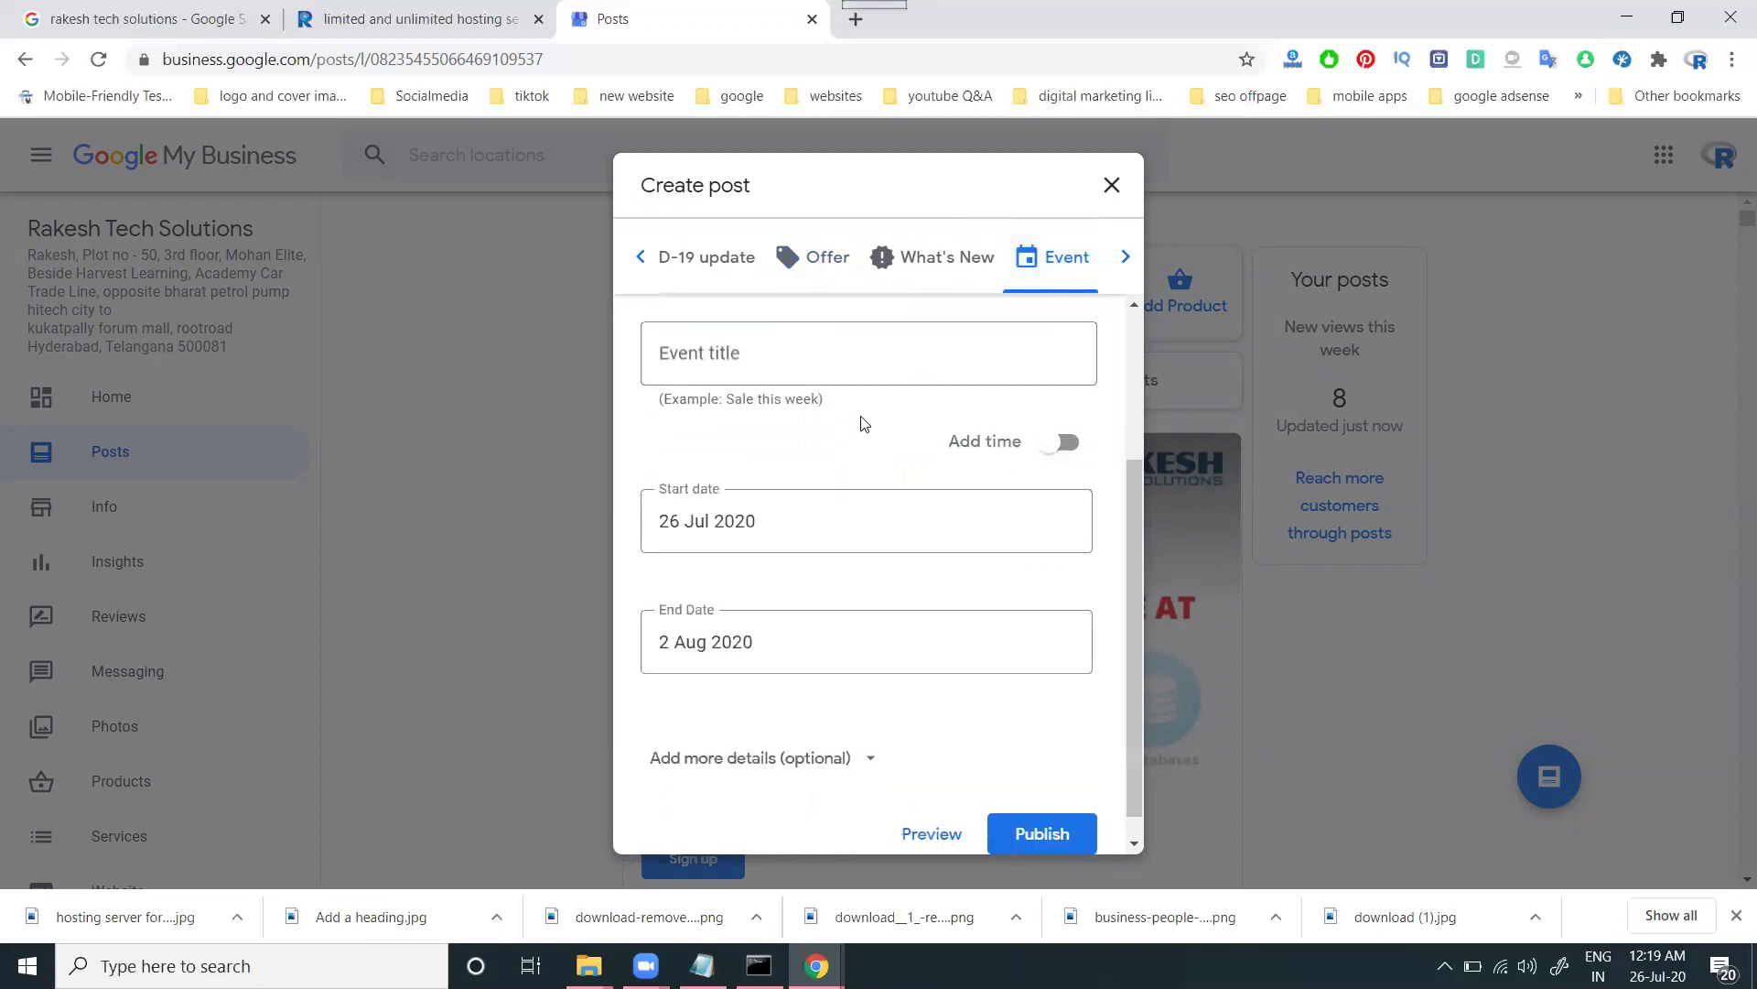
{"action": "left_click", "coordinate": [871, 730]}
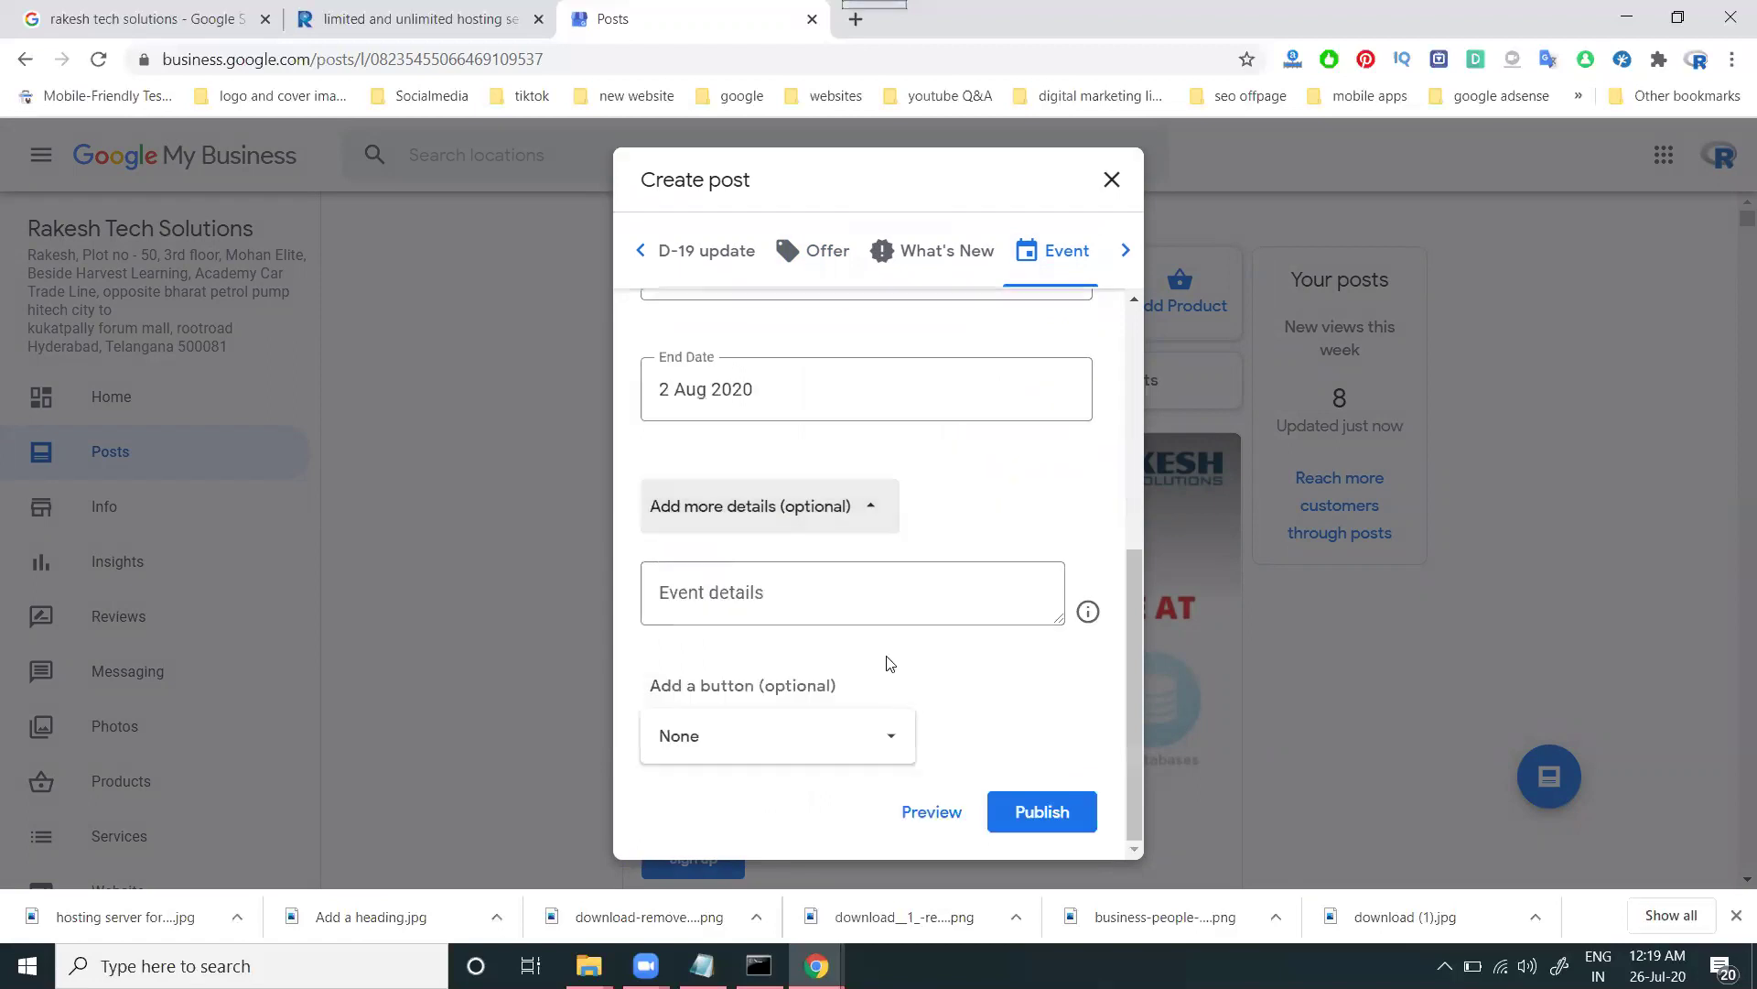
{"action": "left_click", "coordinate": [877, 732]}
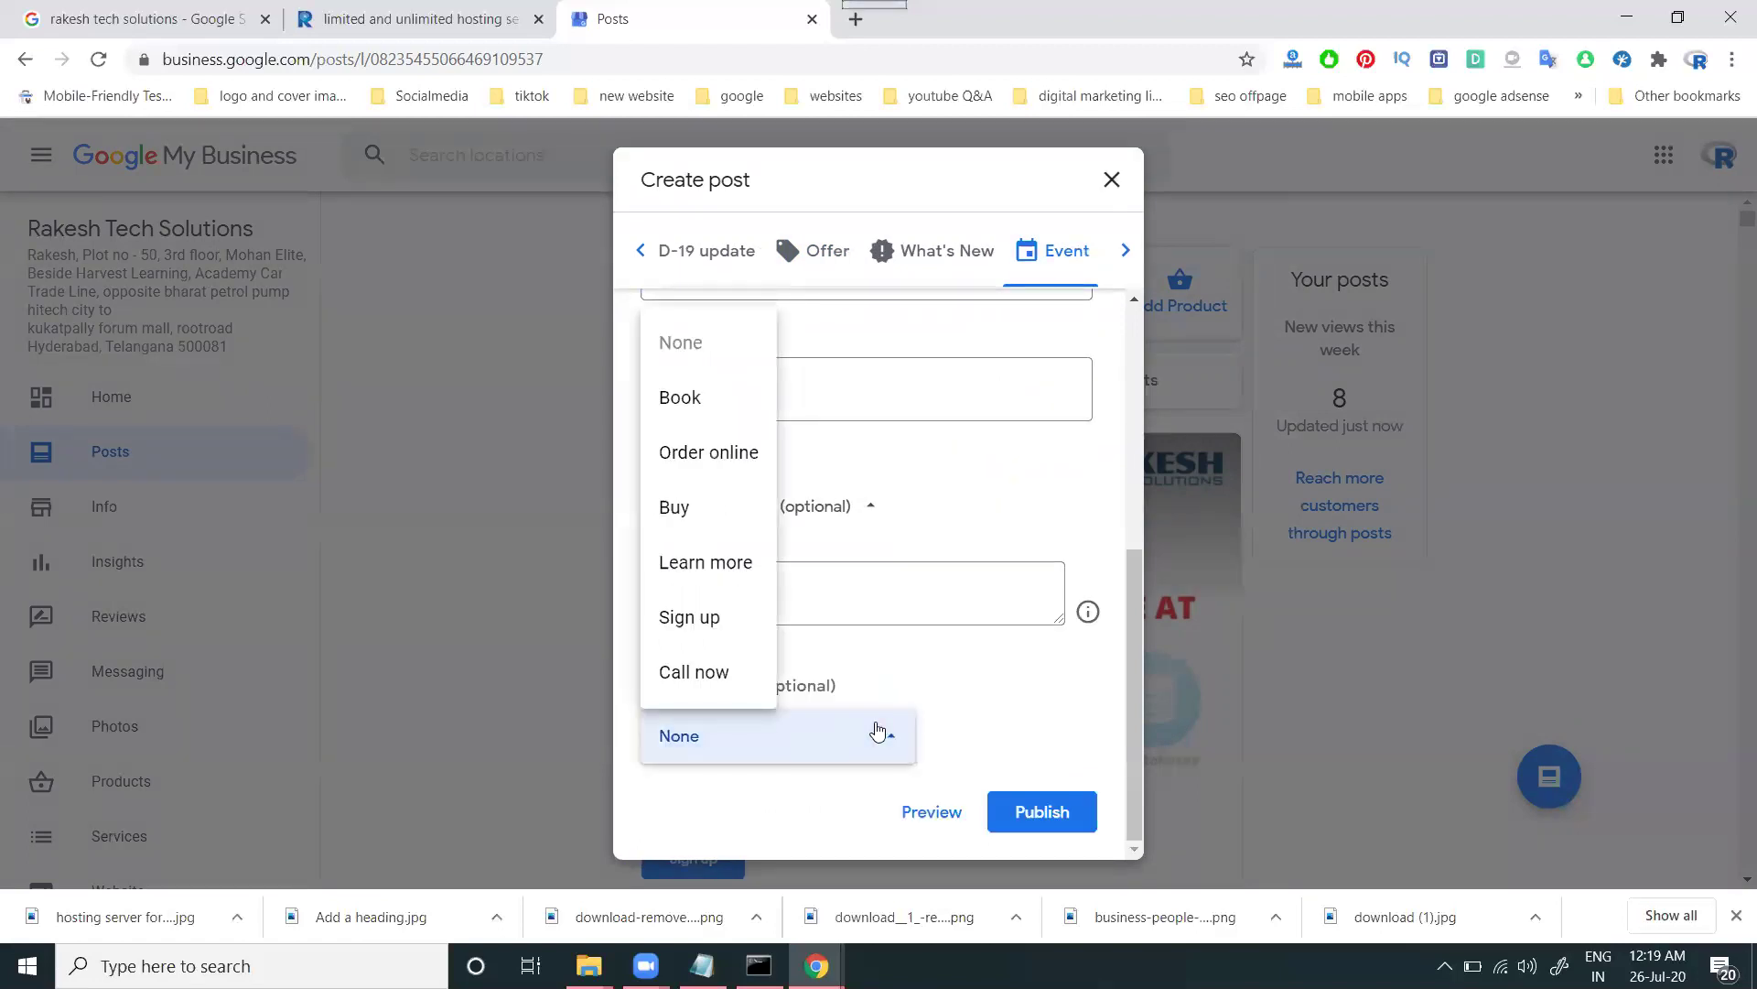